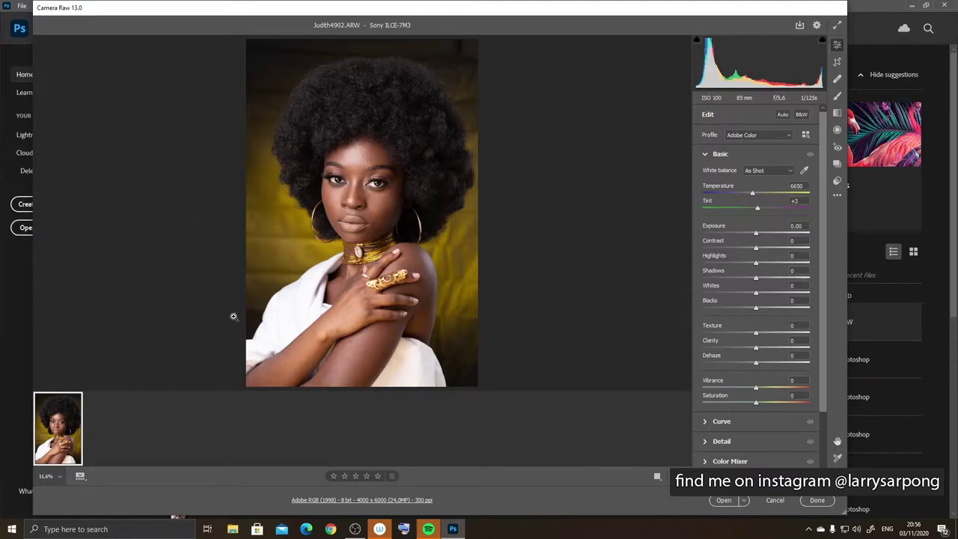
Step: Inspect the portrait's facial skin up close in Camera Raw and open the raw image in Photoshop with its current settings
drag(364, 192, 482, 201)
drag(321, 195, 423, 281)
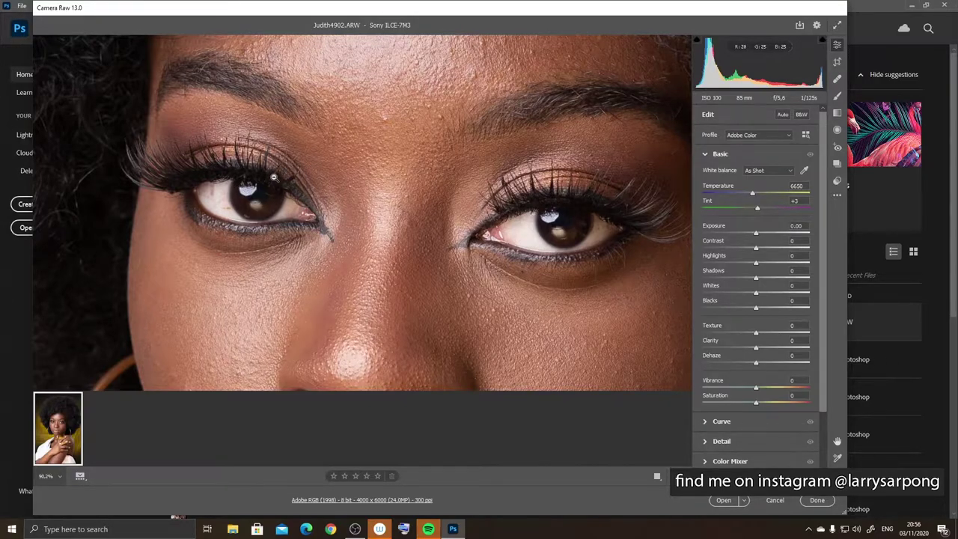
drag(332, 192, 258, 182)
drag(312, 298, 272, 196)
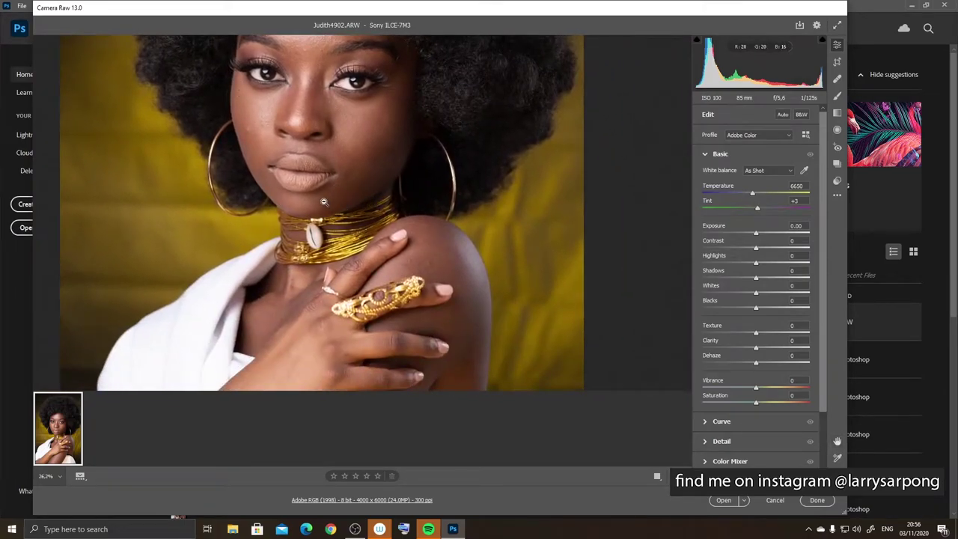
mouse_move(300, 202)
mouse_down()
mouse_move(268, 202)
mouse_move(305, 204)
mouse_up()
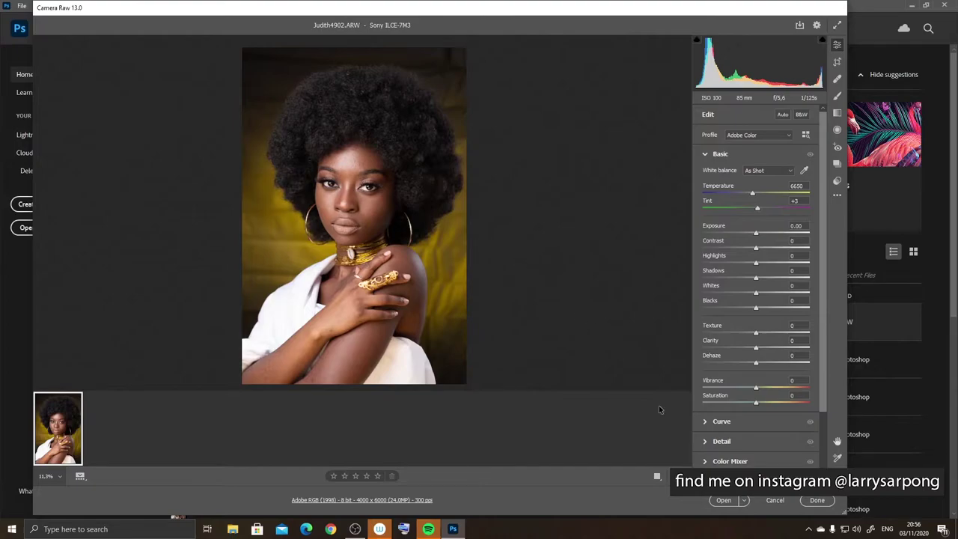
click(722, 501)
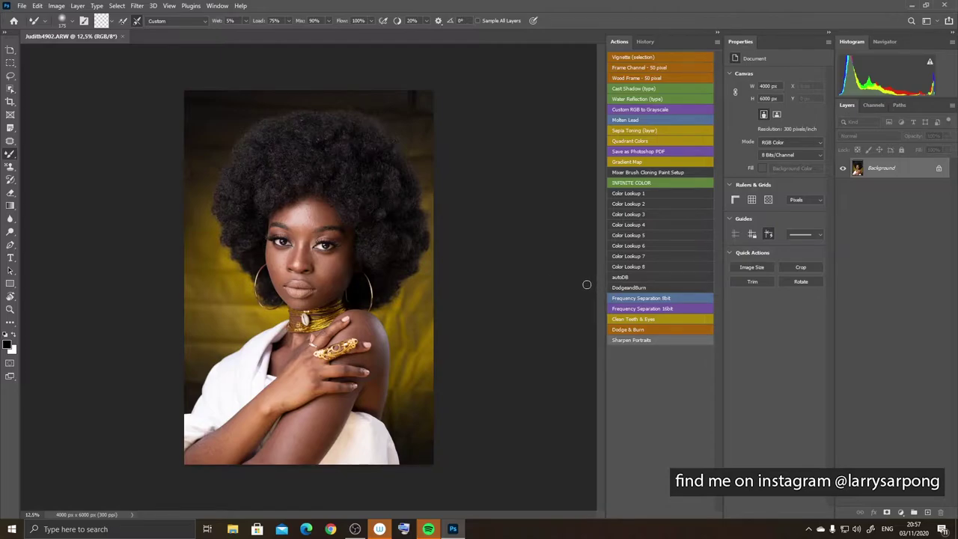
Step: Run the Frequency Separation 16bit action on the portrait with a Gaussian Blur radius of 10 pixels for the Low Frequency layer
click(639, 309)
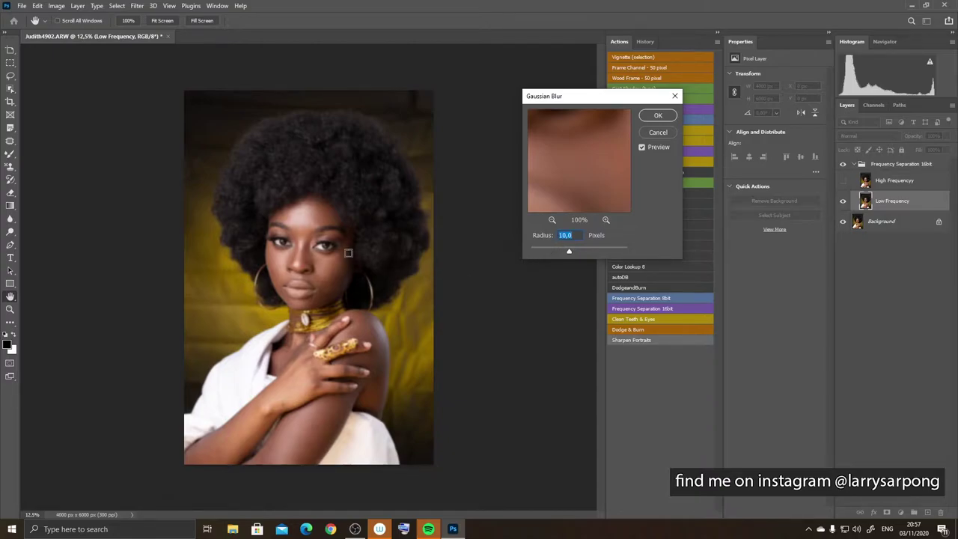
alt+scroll(346, 254, up, 2)
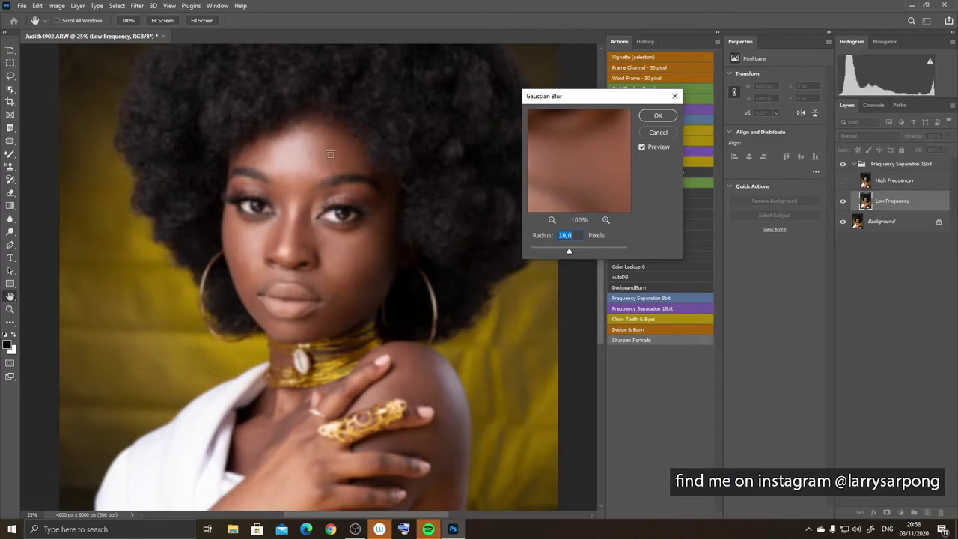
drag(568, 251, 576, 249)
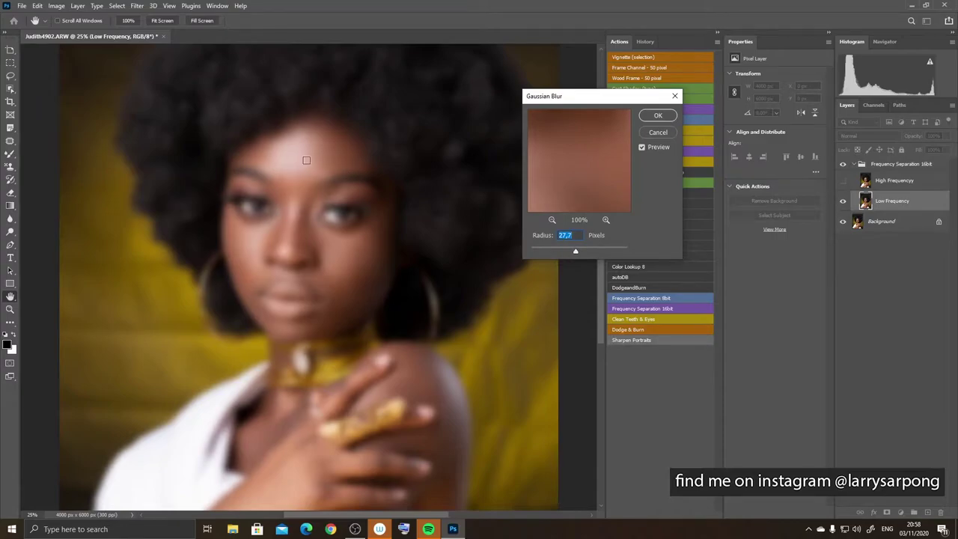
click(566, 252)
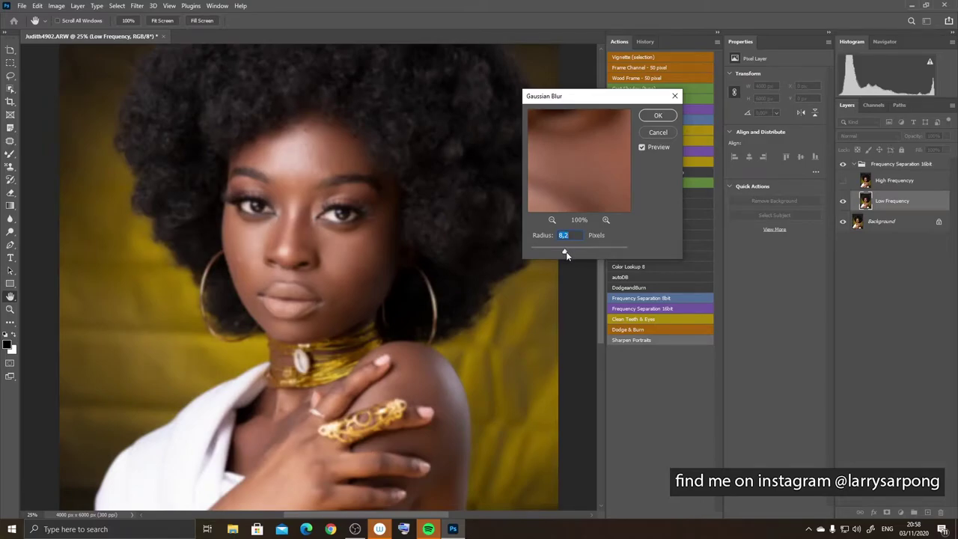
drag(565, 253, 567, 250)
text(10)
click(657, 115)
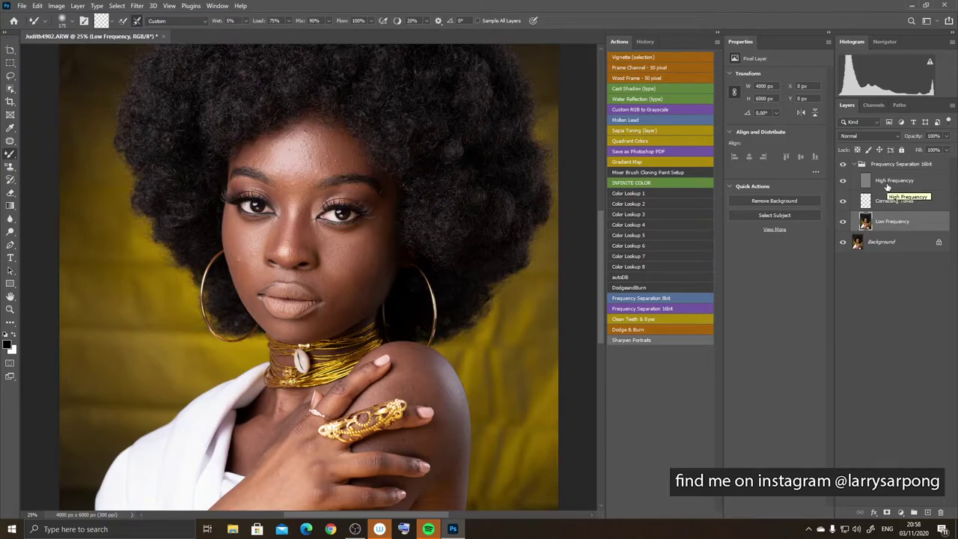
Step: Compare what the High Frequency, Low Frequency and Background layers each contain by hiding and showing them
click(843, 222)
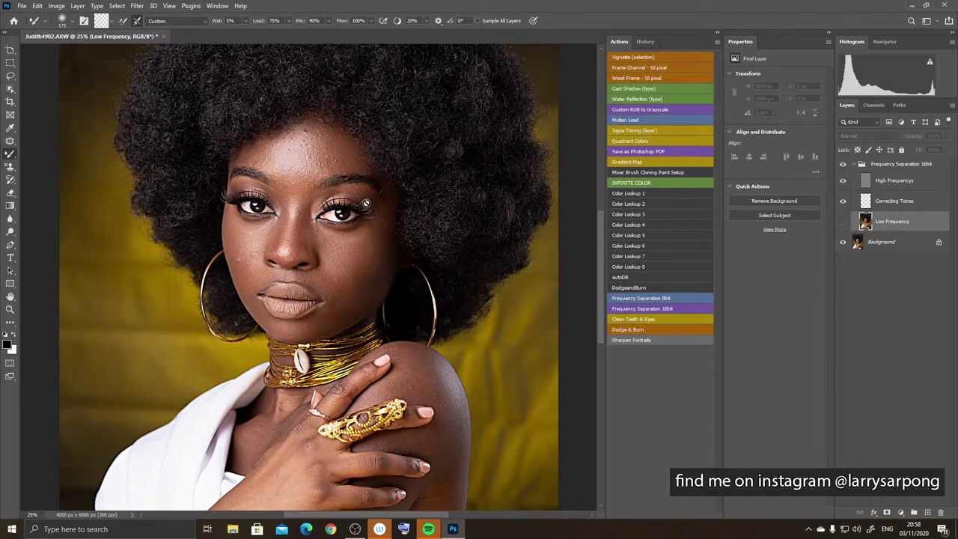
click(843, 241)
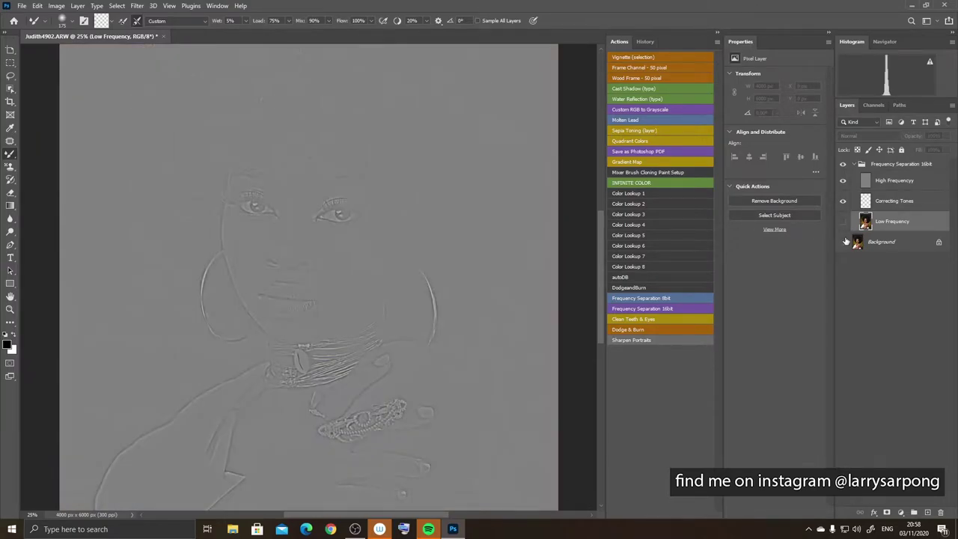
click(843, 242)
click(842, 181)
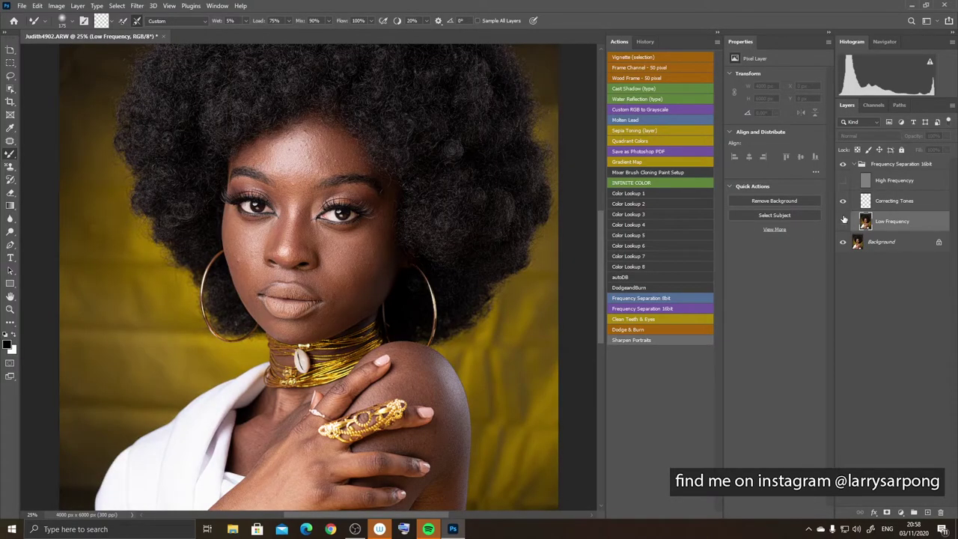
click(843, 220)
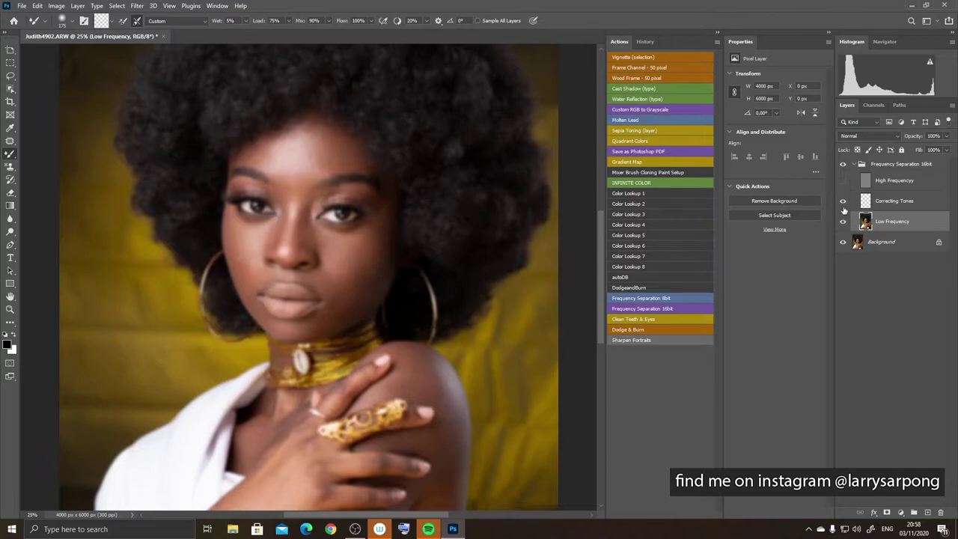
click(842, 180)
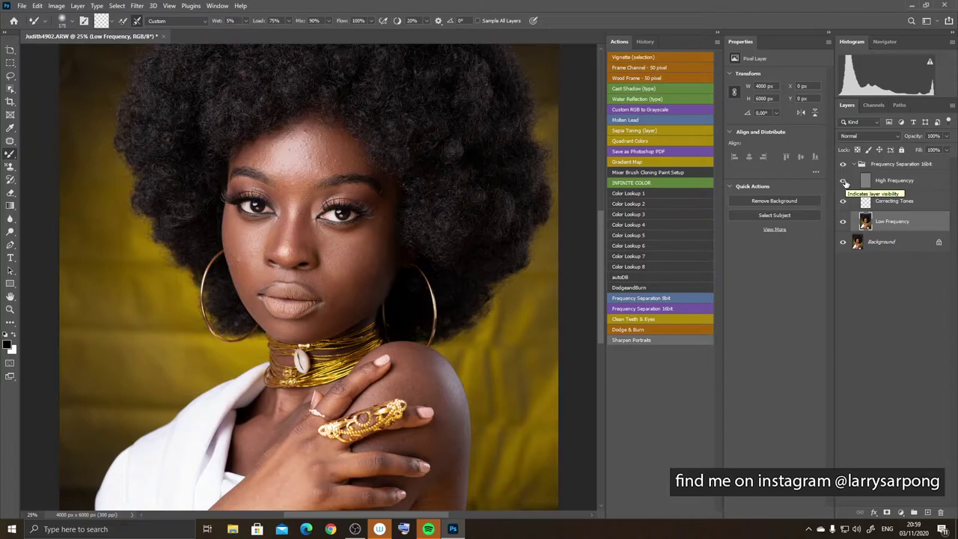
Step: Hide the High Frequency layer so the face can be worked on with only its blurred tones showing
click(843, 181)
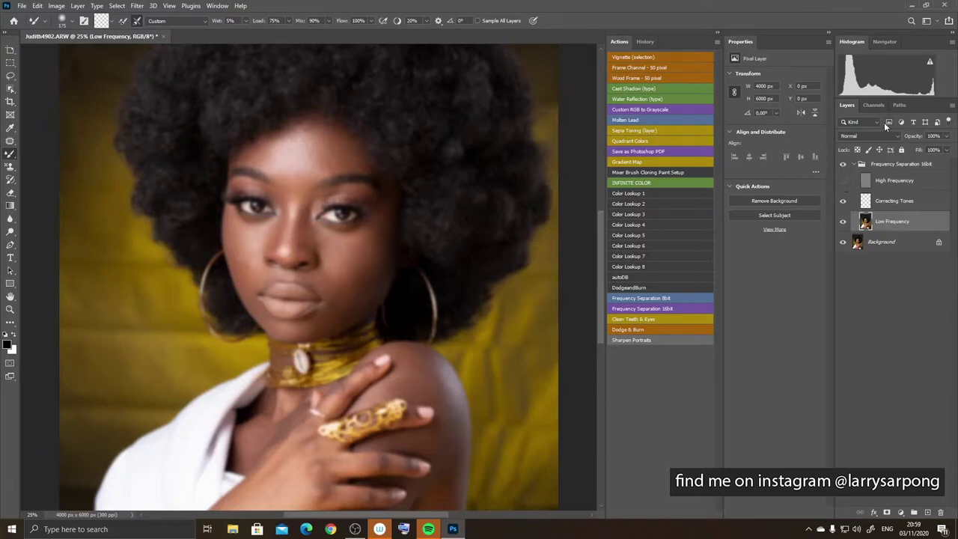
key(z)
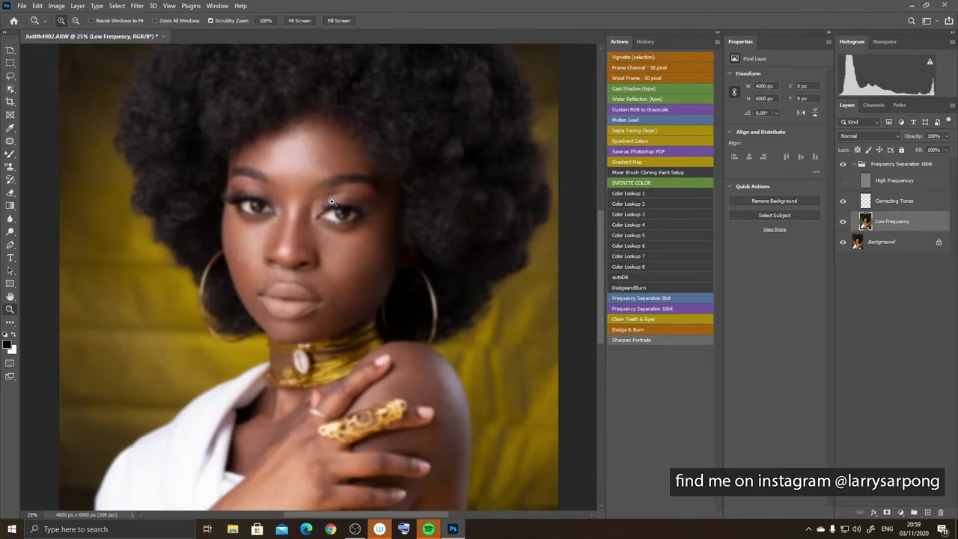
drag(317, 192, 358, 229)
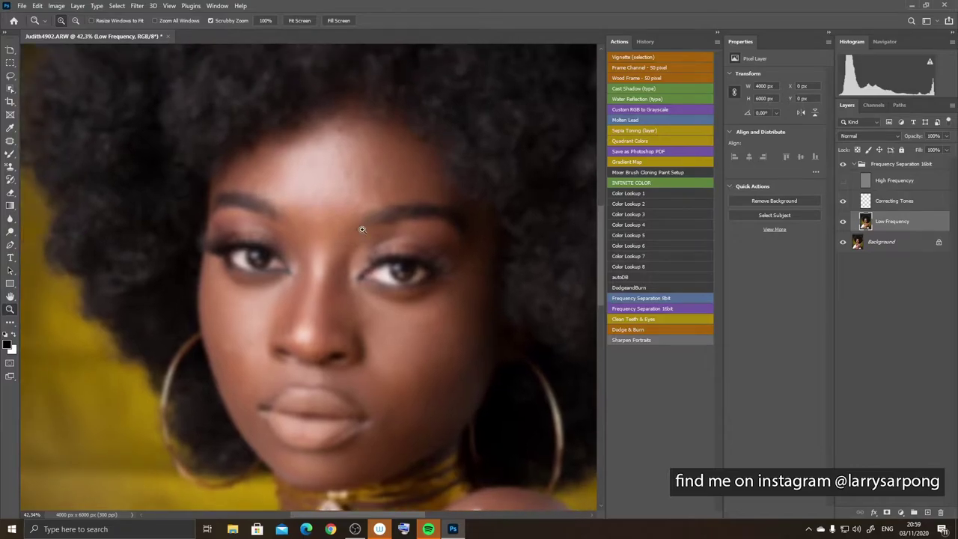
Step: Choose the Mixer Brush from the brush tool group for painting on the Low Frequency layer
click(9, 157)
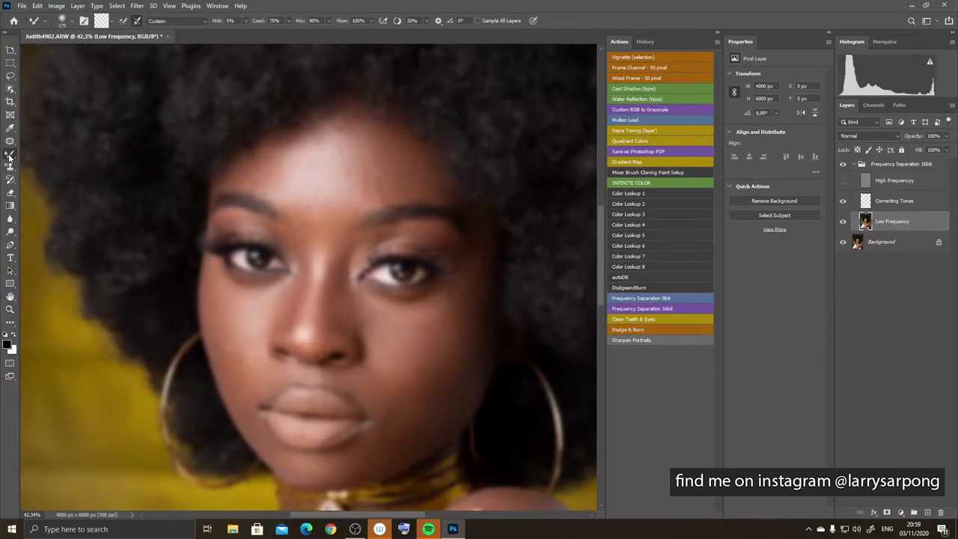
click(14, 159)
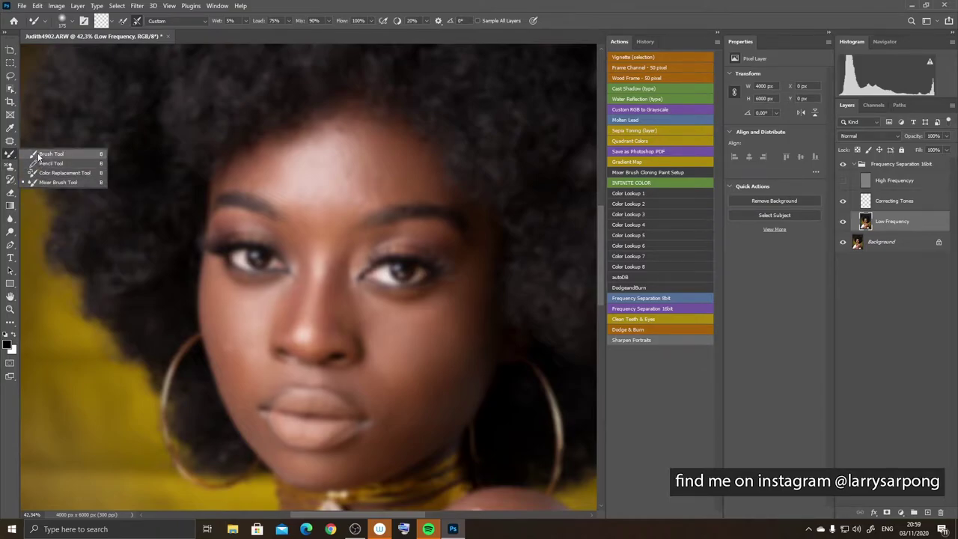
click(38, 156)
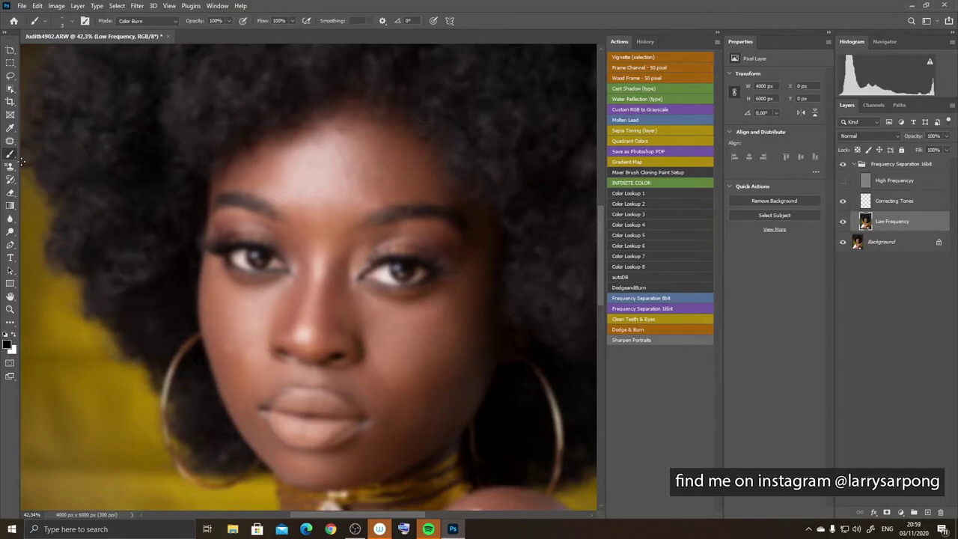
key(shift+b)
key(shift+b)
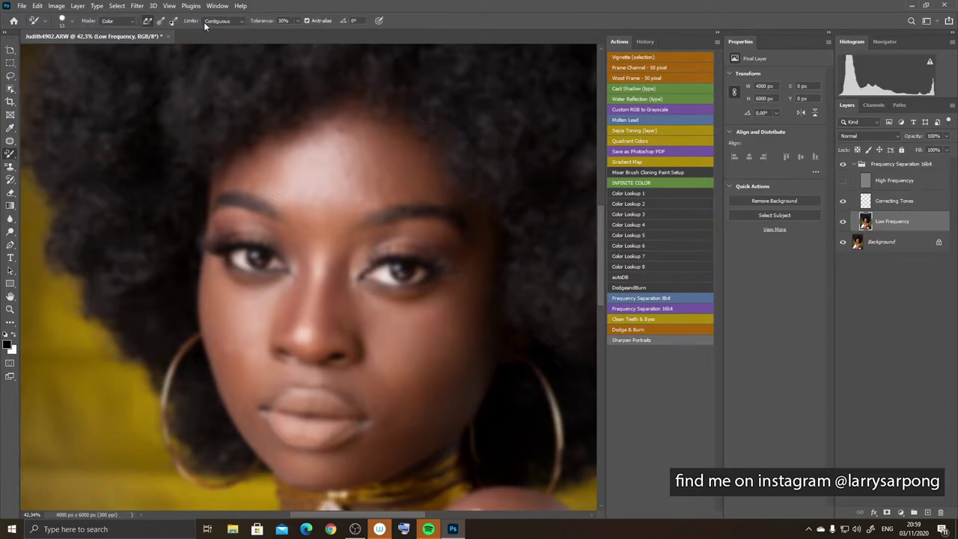
key(shift+b)
key(shift+b)
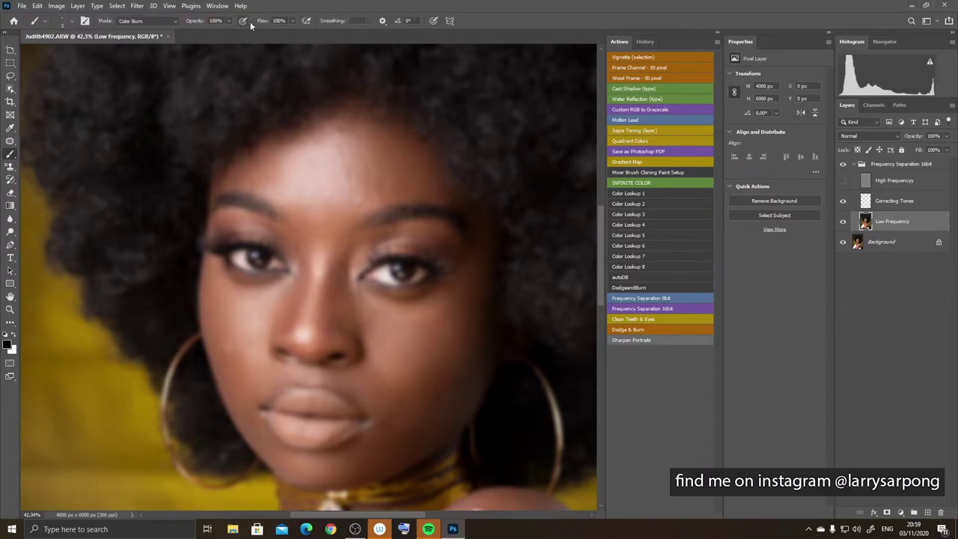
key(shift+b)
key(shift+b)
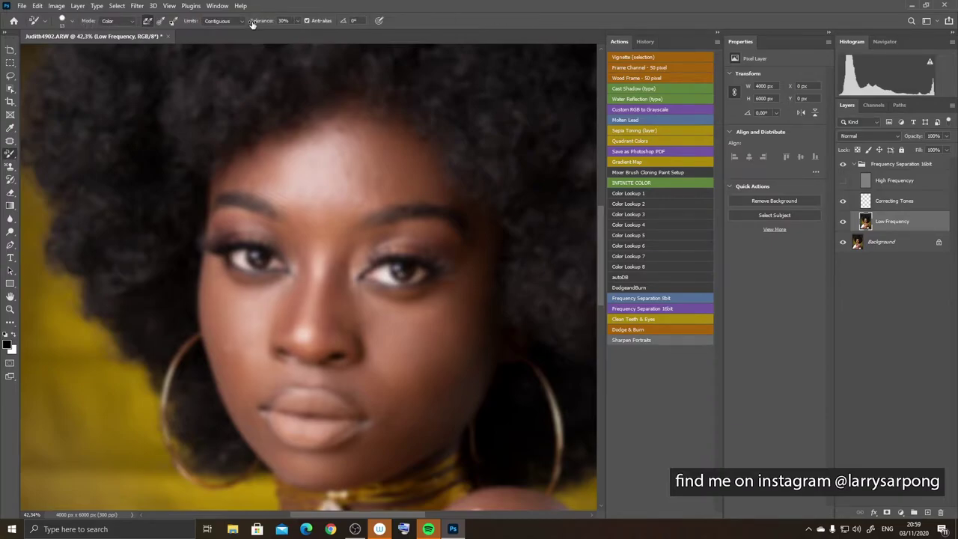
key(shift+b)
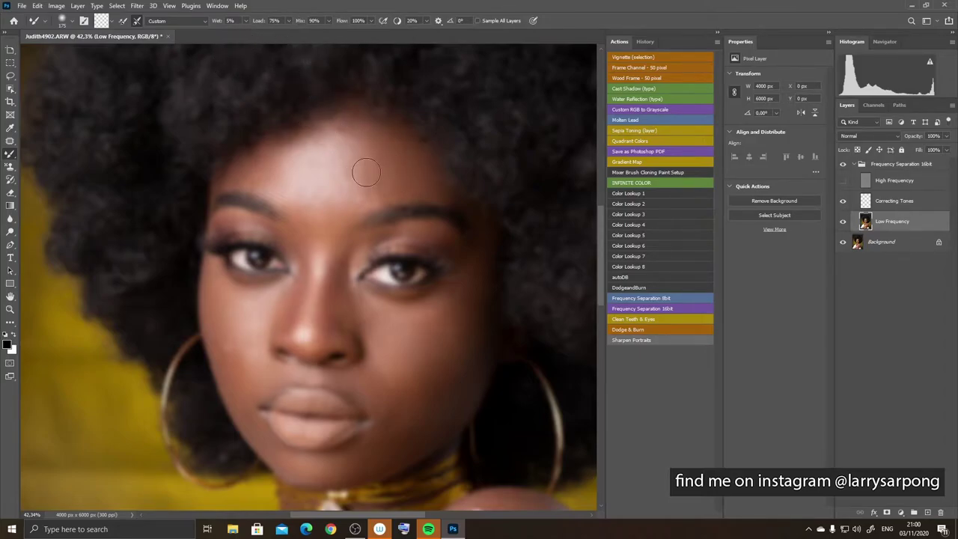
Step: Smooth the blotchy forehead tones on the Low Frequency layer with the Mixer Brush
key(z)
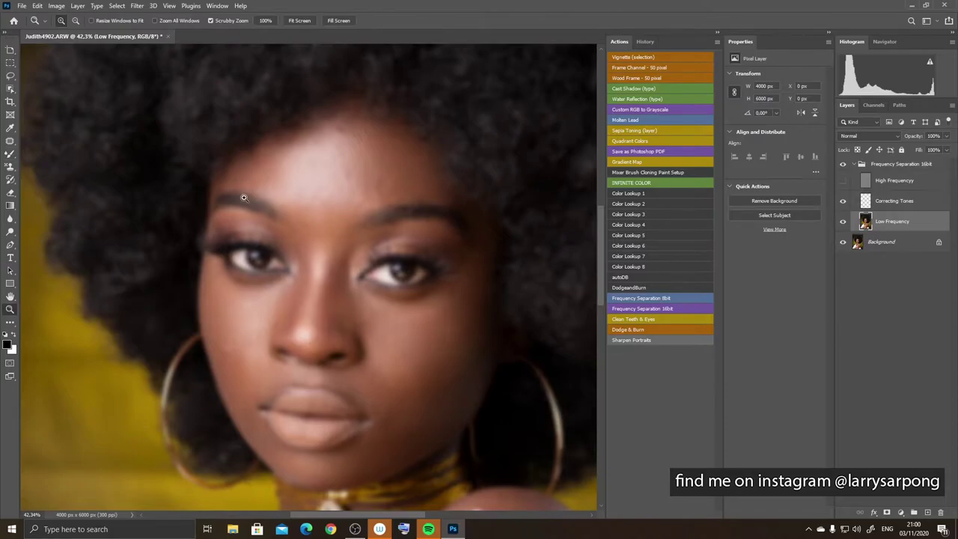
drag(275, 180, 302, 184)
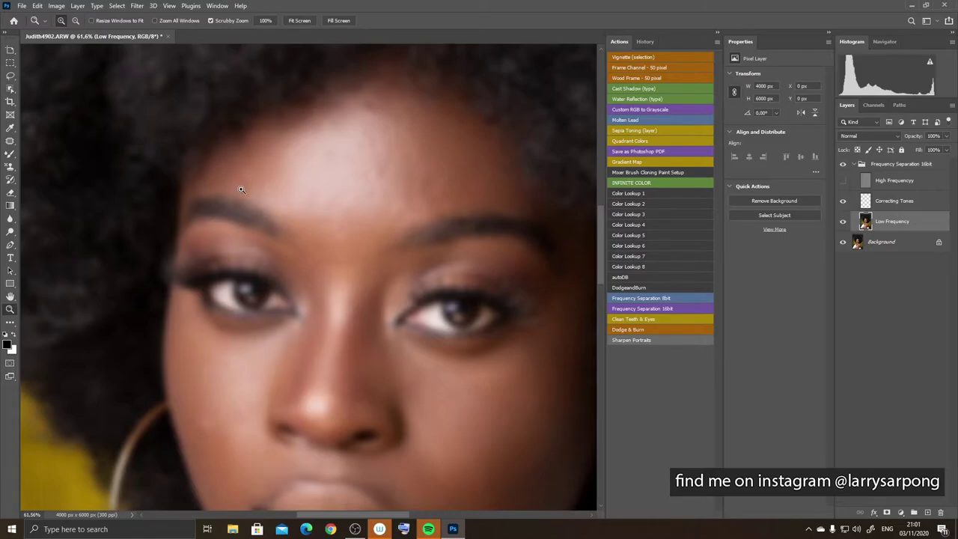
key(b)
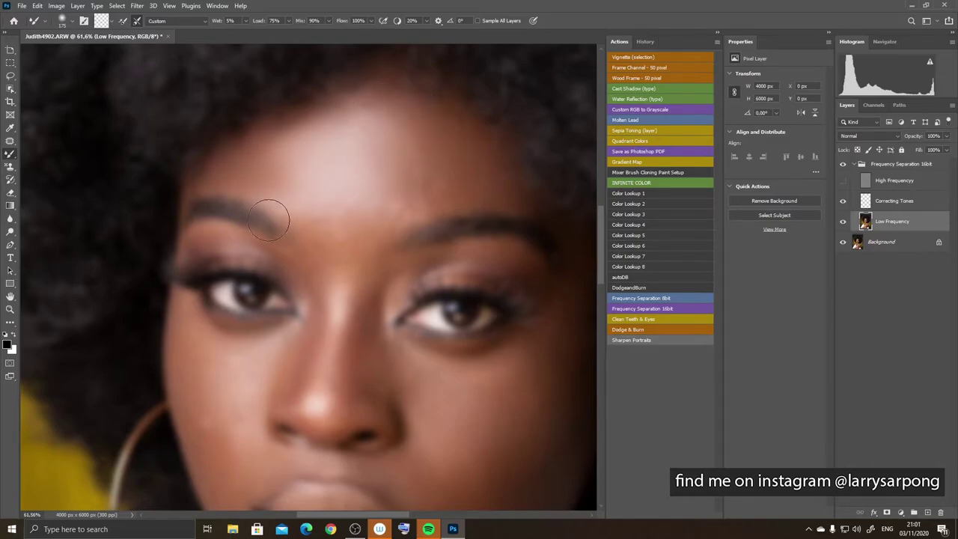
key(z)
drag(246, 219, 225, 209)
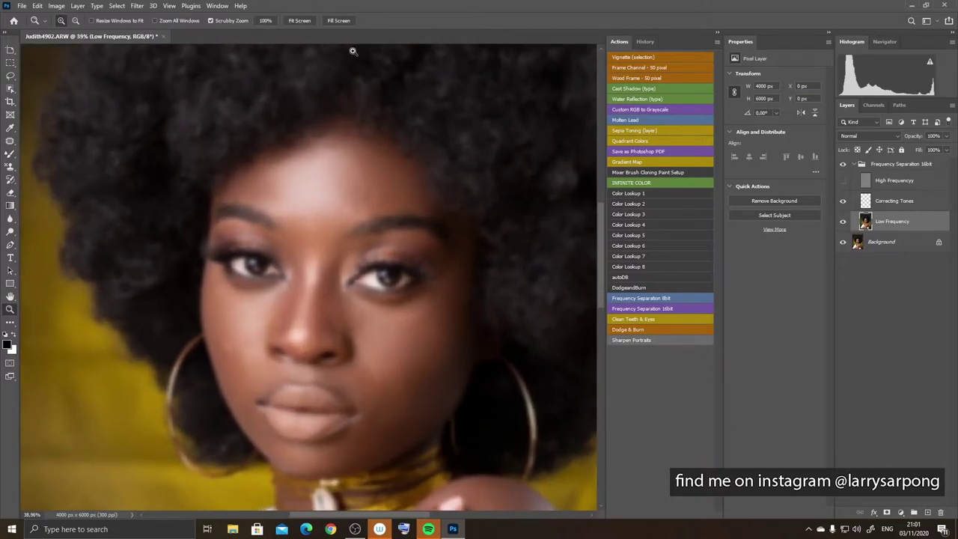
key(b)
key(b)
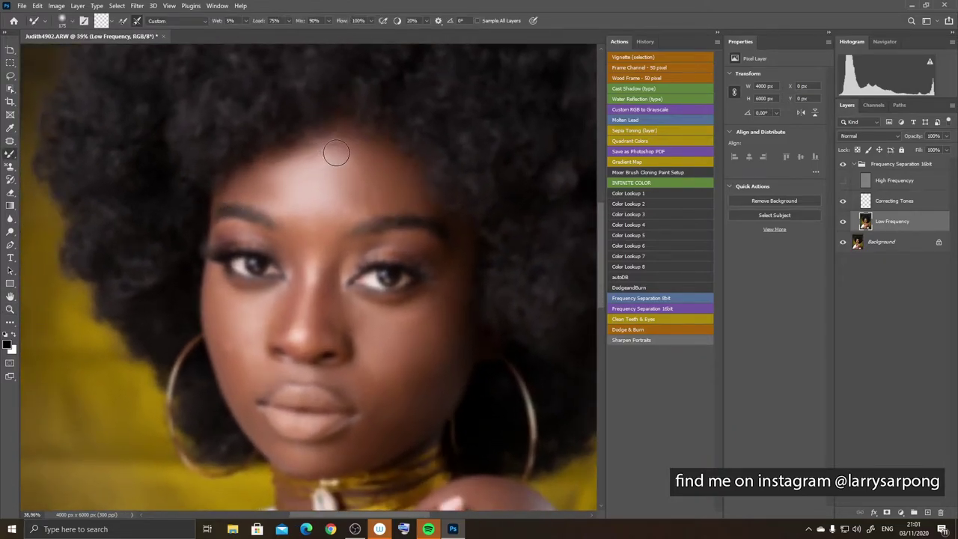
Step: Set the Mixer Brush to size 200 and 10% Wet, and blend the uneven tones across the forehead and face
key([)
key([)
key([)
key(bracketright)
key(bracketright)
key(bracketright)
key(bracketleft)
key(bracketright)
key(bracketleft)
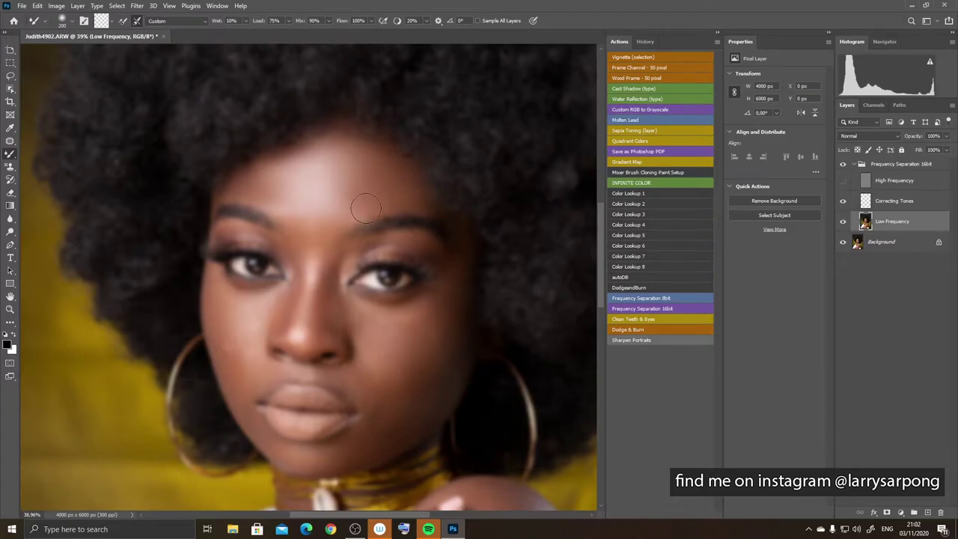
Step: Compare the face before and after with the texture layer shown and the Frequency Separation group switched off and on
click(843, 181)
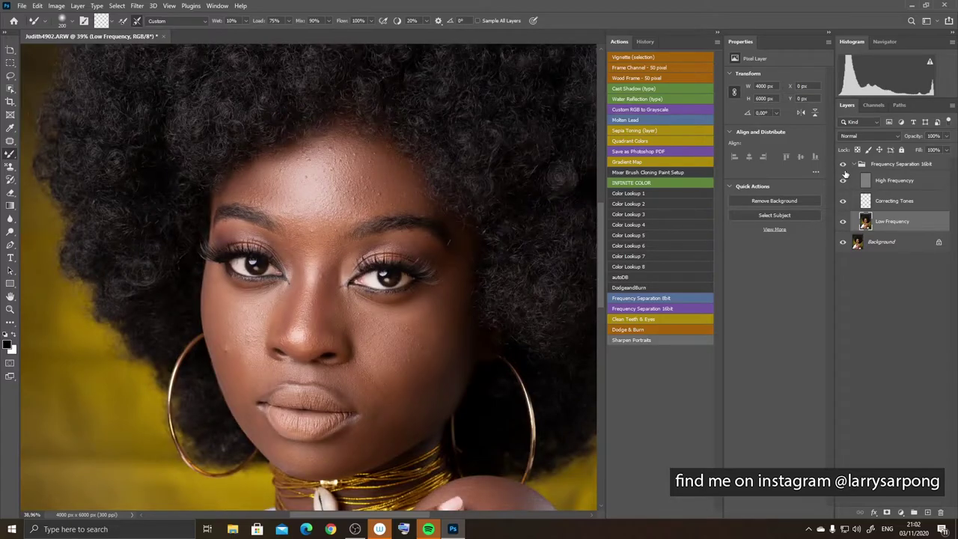
click(843, 164)
click(843, 164)
click(844, 165)
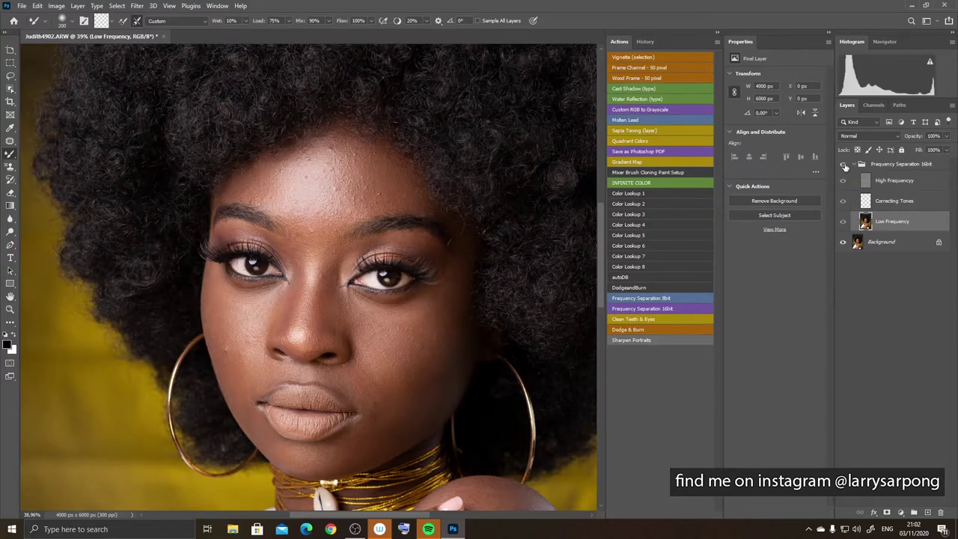
click(844, 165)
click(843, 180)
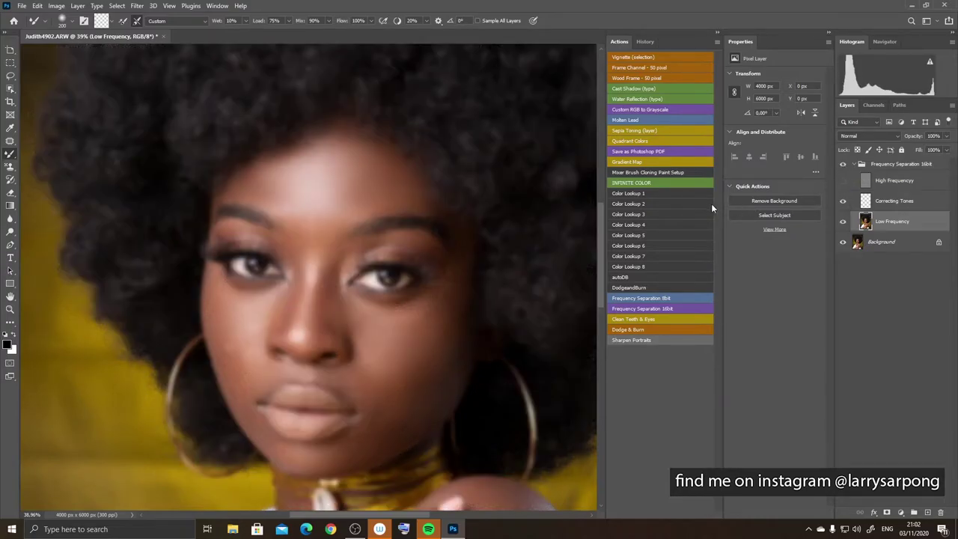
Step: Enlarge the Mixer Brush to size 250 for blending the cheek and jaw on the Low Frequency layer
key(bracketleft)
key(bracketright)
key(bracketright)
scroll(412, 197, down, 5)
key(bracketright)
key(bracketright)
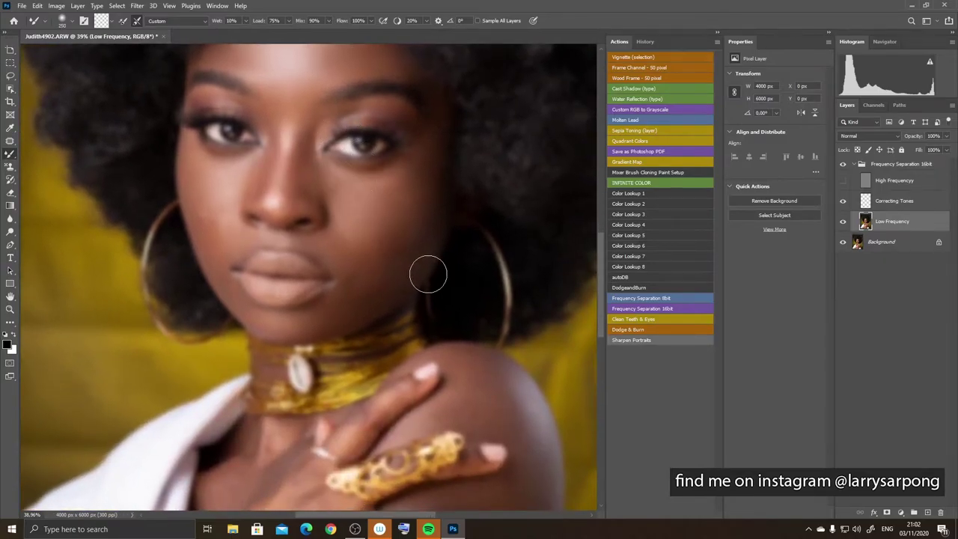
Step: Blend the tones on the shoulder-side cheek below the eye with the Mixer Brush, working on a tilted canvas
key(r)
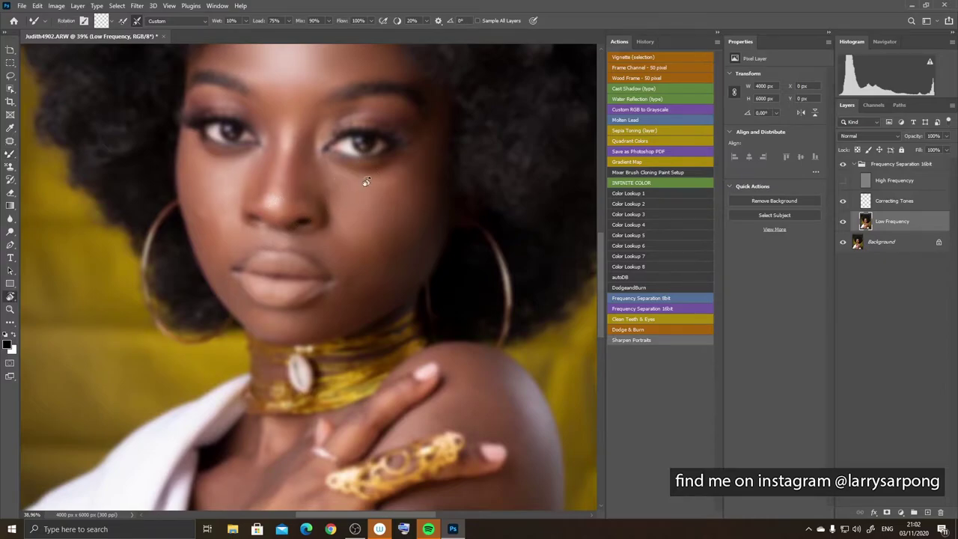
drag(366, 182, 294, 257)
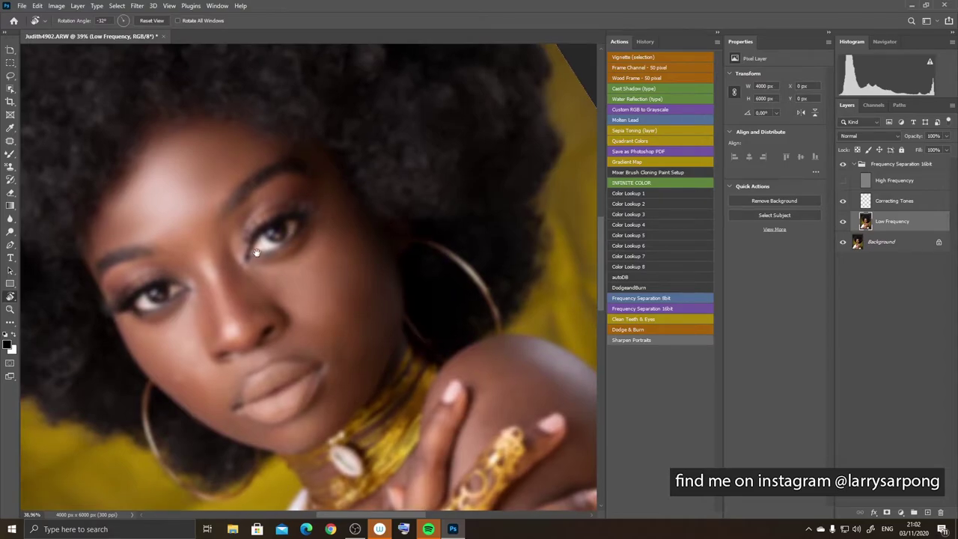
drag(257, 252, 197, 199)
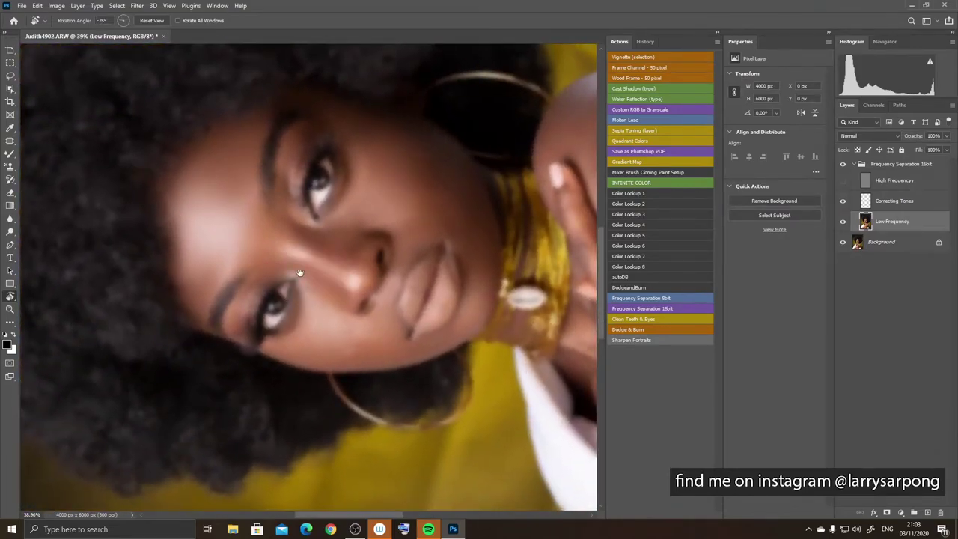
drag(299, 273, 219, 236)
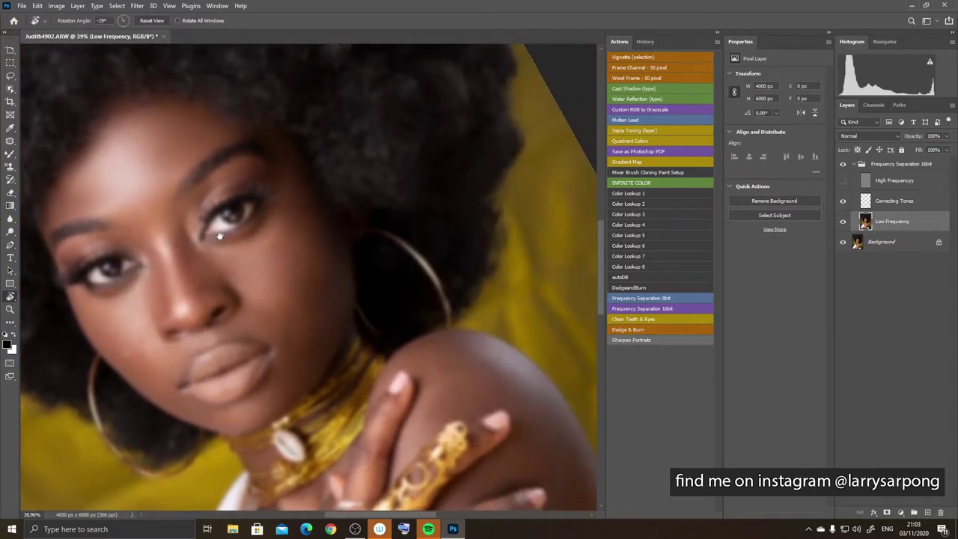
drag(395, 203, 369, 193)
key(b)
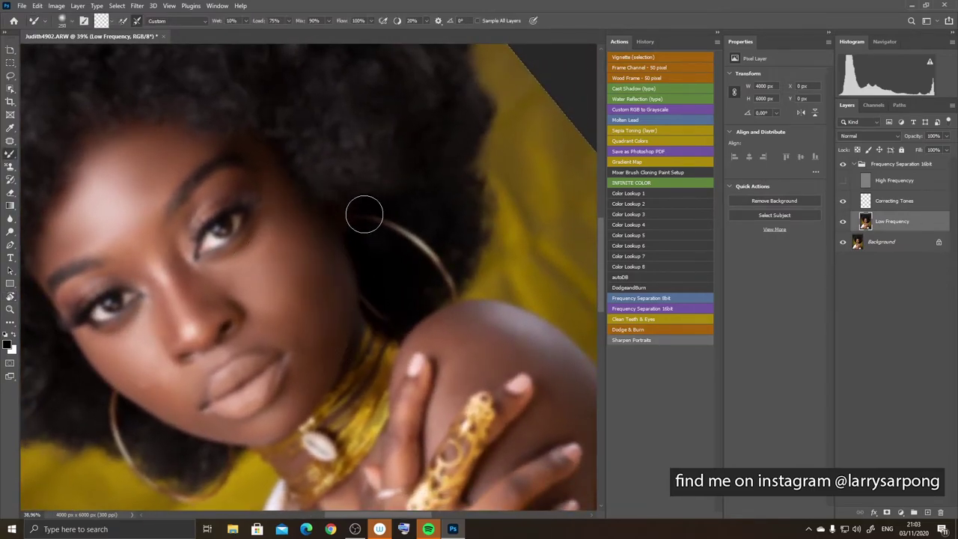
key(r)
mouse_move(364, 214)
mouse_down()
mouse_move(389, 214)
mouse_move(396, 203)
mouse_move(311, 229)
mouse_up()
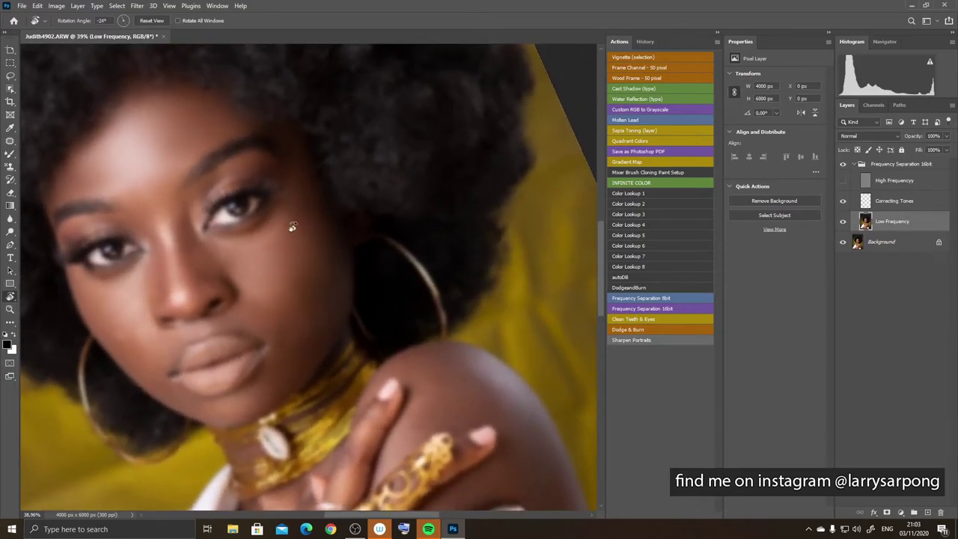
key(b)
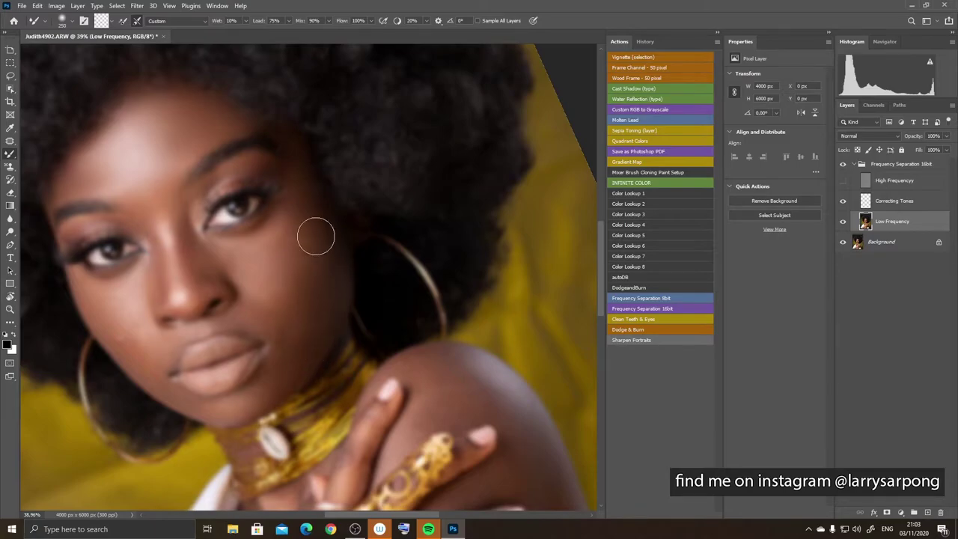
mouse_move(315, 237)
mouse_down()
mouse_move(312, 288)
mouse_move(300, 232)
mouse_move(291, 275)
mouse_move(284, 229)
mouse_move(275, 261)
mouse_move(263, 242)
mouse_move(239, 256)
mouse_move(219, 243)
mouse_move(263, 273)
mouse_up()
Step: Reduce the Mixer Brush to size 125 and blend the tones on the cheek beside the mouth
key(bracketleft)
key(bracketleft)
key(bracketleft)
key(bracketleft)
key(bracketright)
key(bracketright)
mouse_move(282, 291)
mouse_down()
mouse_move(299, 354)
mouse_move(290, 302)
mouse_move(273, 311)
mouse_move(259, 274)
mouse_move(246, 291)
mouse_move(224, 252)
mouse_move(257, 272)
mouse_move(284, 250)
mouse_move(301, 199)
mouse_move(310, 224)
mouse_move(296, 321)
mouse_move(278, 274)
mouse_move(258, 303)
mouse_move(273, 276)
mouse_move(298, 300)
mouse_move(296, 379)
mouse_move(303, 352)
mouse_move(300, 333)
mouse_move(278, 385)
mouse_move(303, 340)
mouse_move(327, 331)
mouse_move(327, 191)
mouse_move(296, 261)
mouse_move(294, 247)
mouse_move(282, 297)
mouse_move(258, 298)
mouse_move(260, 262)
mouse_move(262, 312)
mouse_move(245, 327)
mouse_move(237, 312)
mouse_move(270, 336)
mouse_move(285, 333)
mouse_move(266, 383)
mouse_move(287, 349)
mouse_move(240, 406)
mouse_move(304, 379)
mouse_move(264, 331)
mouse_up()
key(bracketleft)
key(bracketleft)
key(bracketleft)
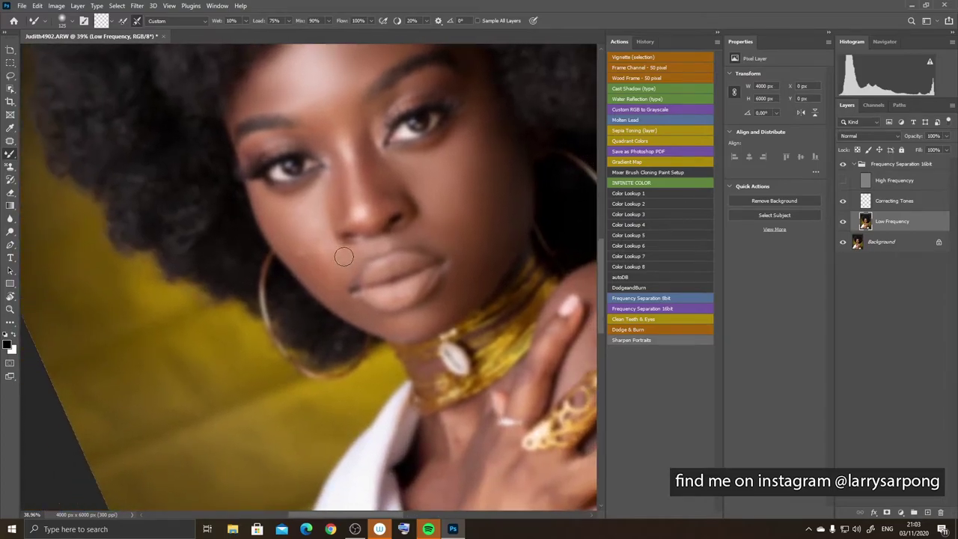
Step: Smooth the tones on the opposite cheek down to the jaw with the Mixer Brush
key(r)
mouse_move(336, 240)
mouse_down()
mouse_move(446, 166)
mouse_move(460, 251)
mouse_move(447, 289)
mouse_up()
key(b)
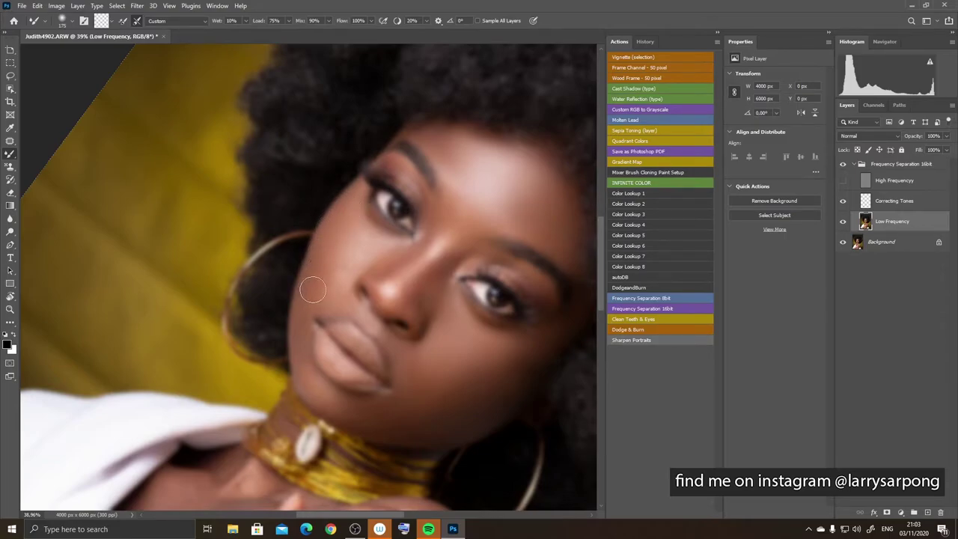
key(bracketleft)
Step: Blend the remaining uneven tones across the forehead and around the eyes with the Mixer Brush at size 125
key(r)
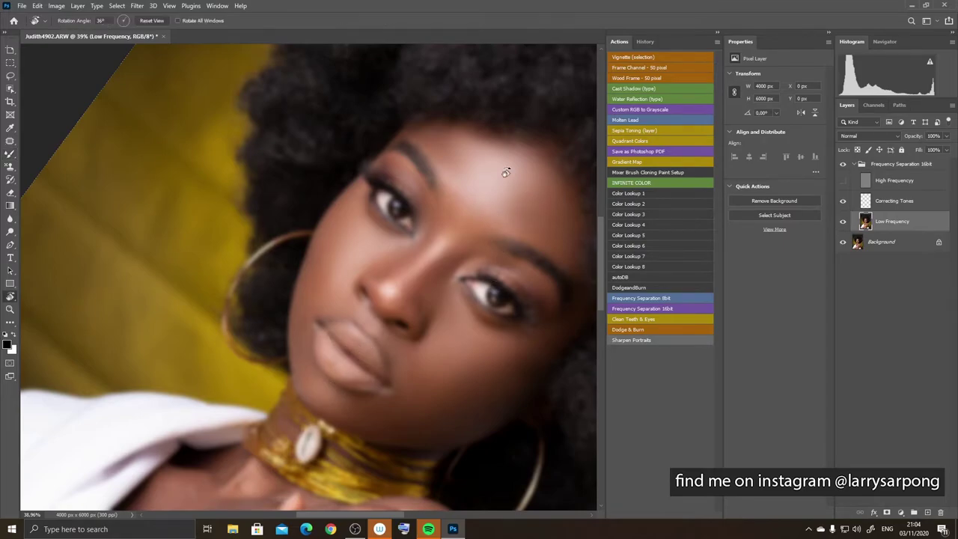
drag(507, 164, 374, 159)
drag(384, 282, 314, 178)
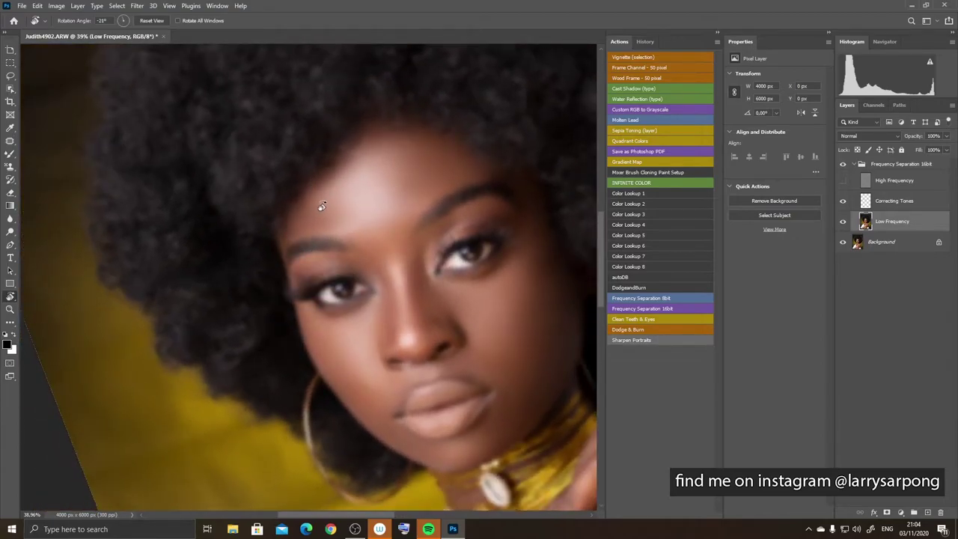
key(b)
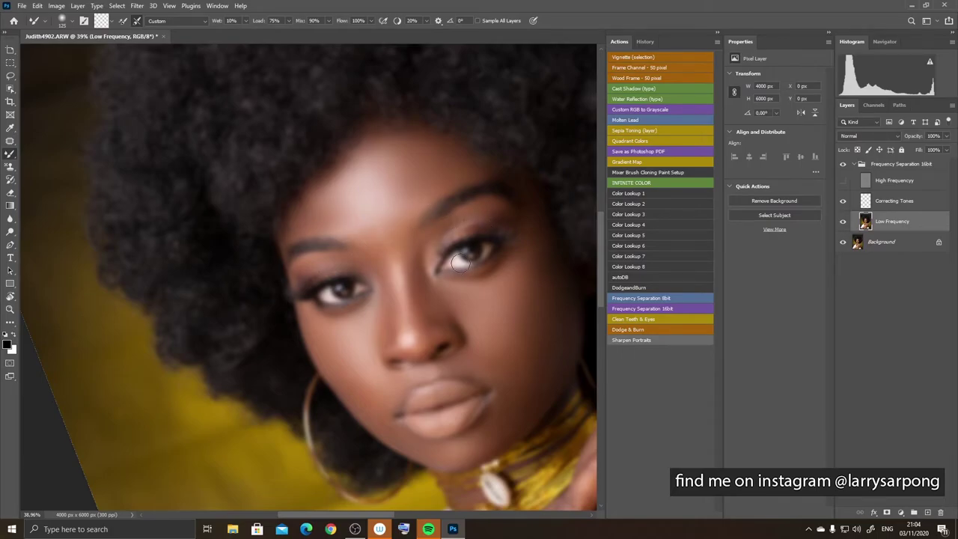
mouse_move(366, 320)
mouse_down()
mouse_move(256, 108)
mouse_move(229, 144)
mouse_up()
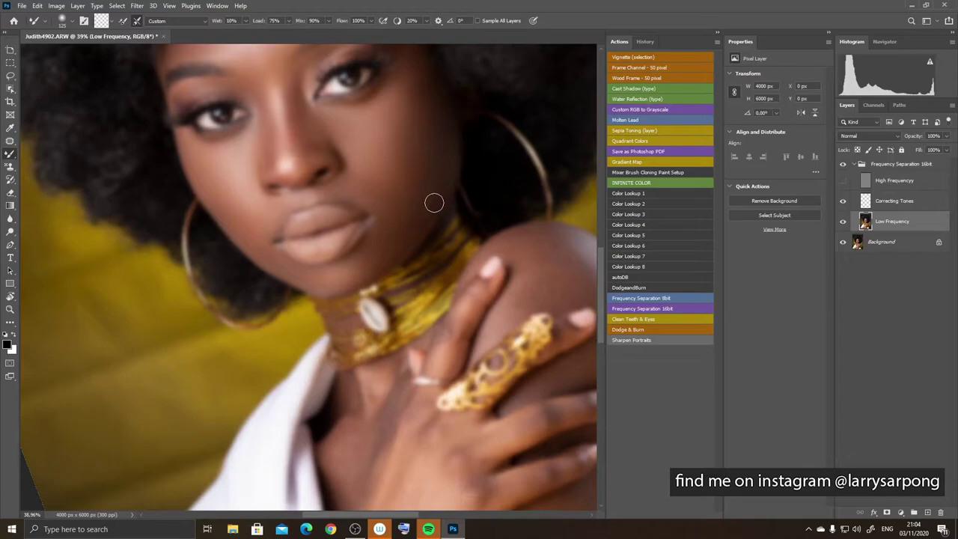
Step: Reset the canvas rotation and show the High Frequency layer to view the whole portrait with its texture
key(z)
drag(415, 207, 367, 273)
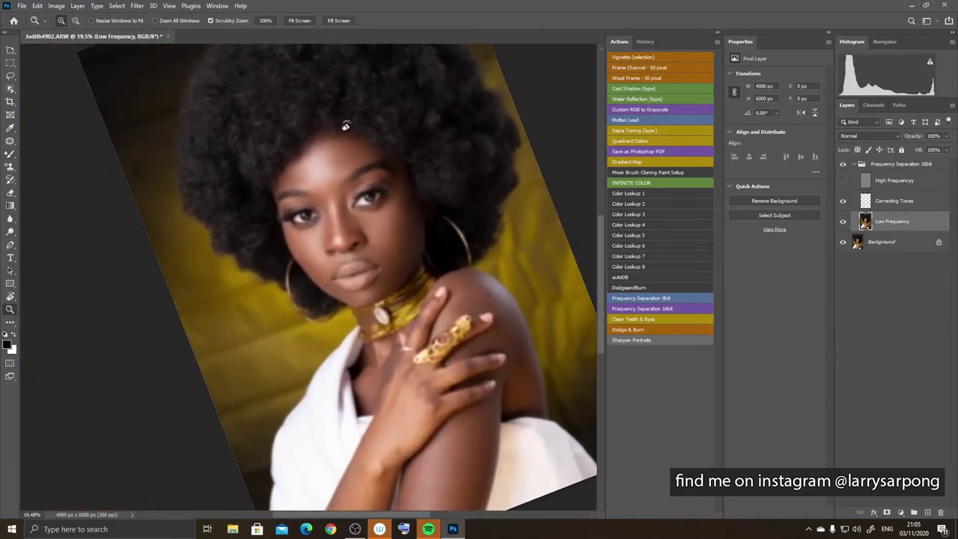
key(r)
click(151, 20)
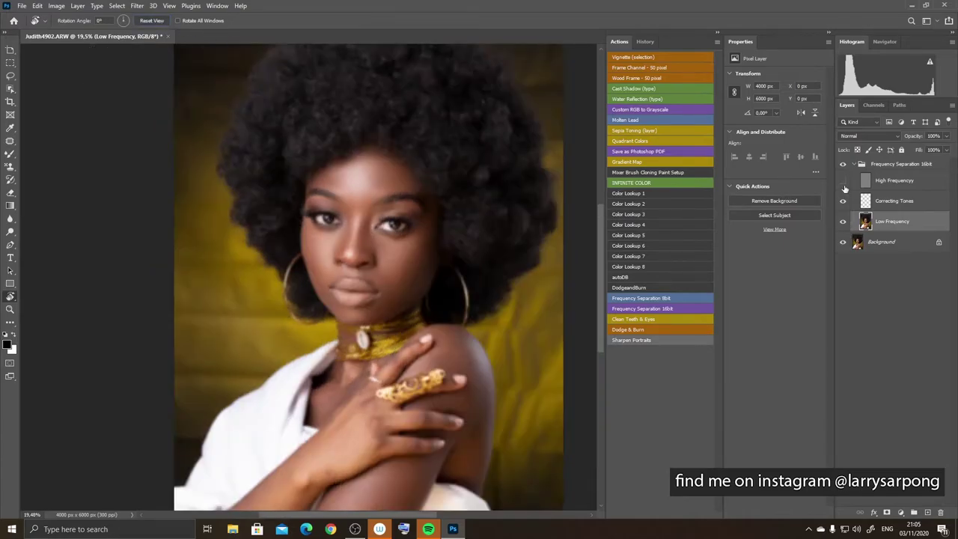
click(843, 182)
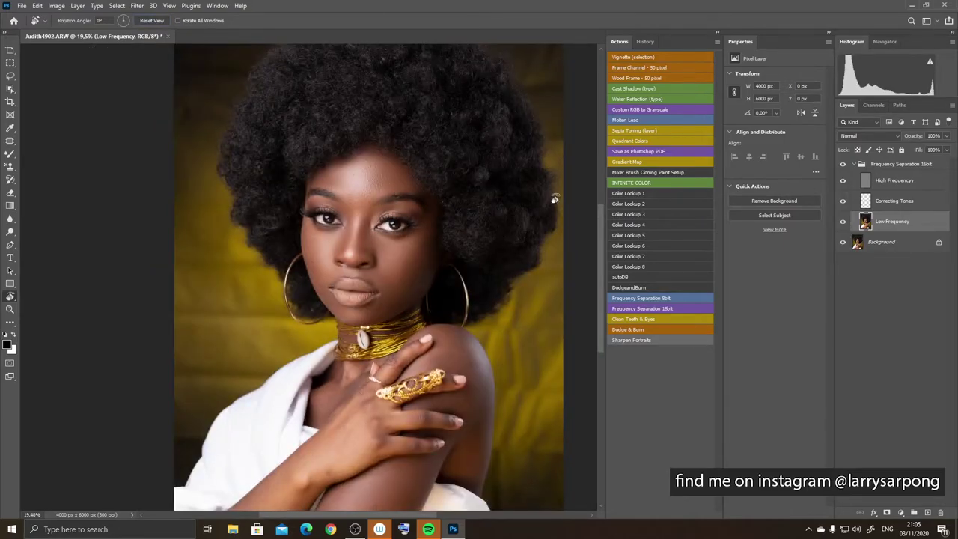
Step: Compare the face close up before and after by switching the Frequency Separation 16bit group off and on
key(z)
drag(252, 266, 154, 316)
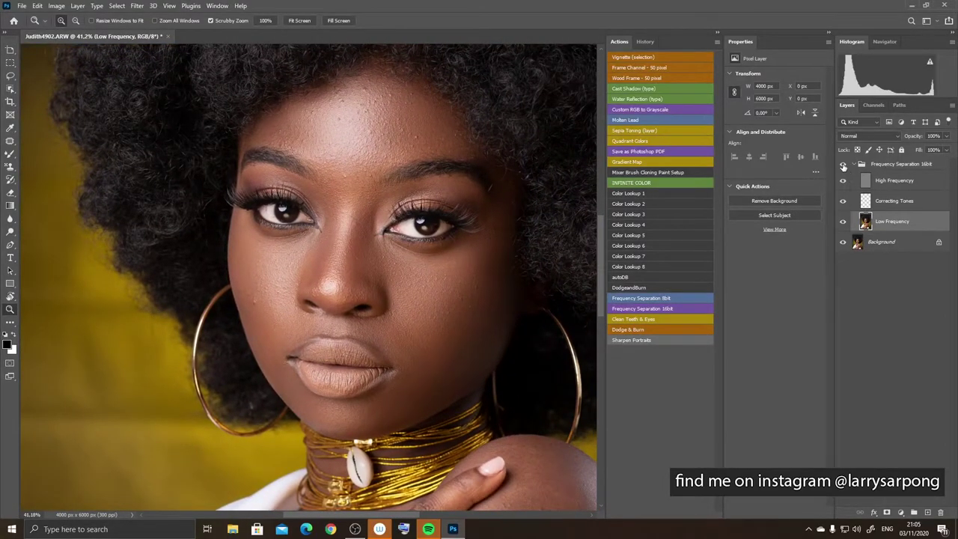
click(843, 165)
click(843, 165)
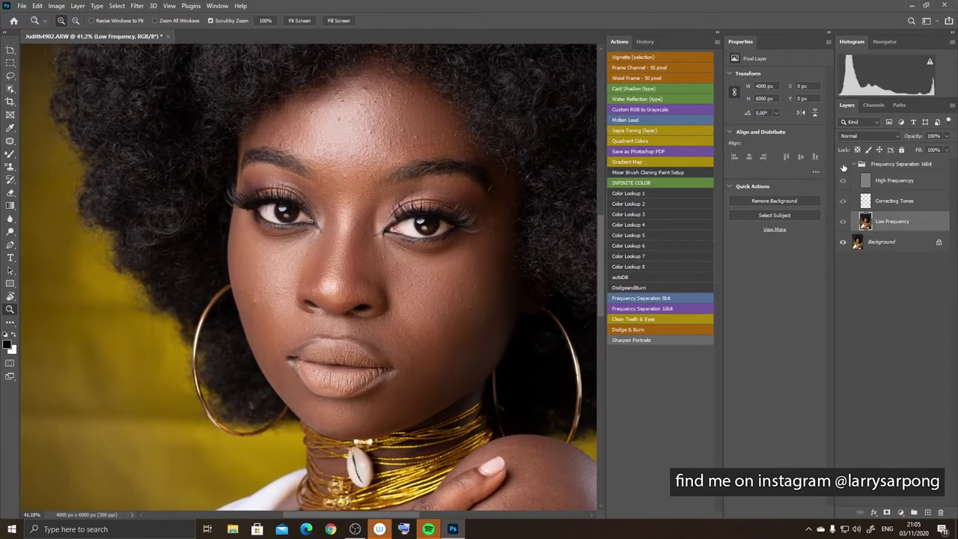
click(843, 166)
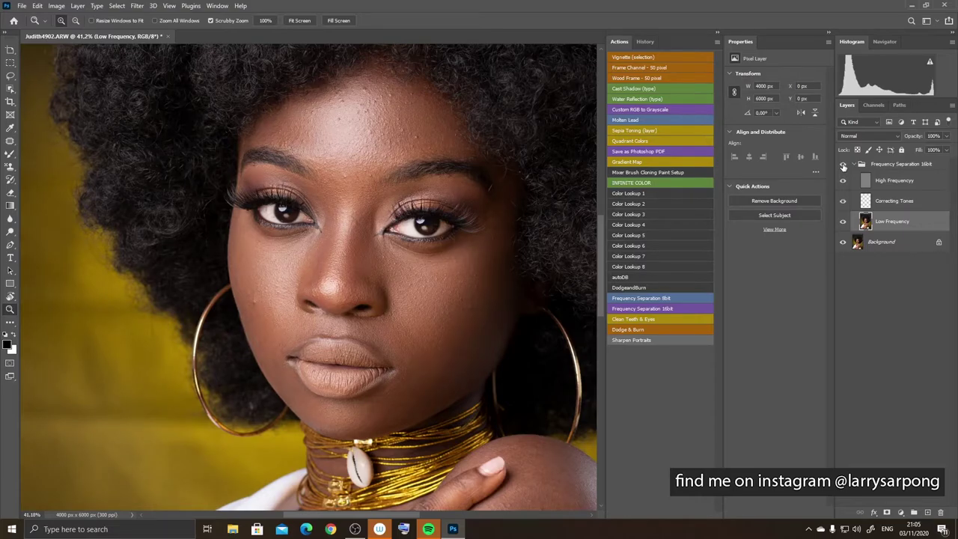
click(843, 166)
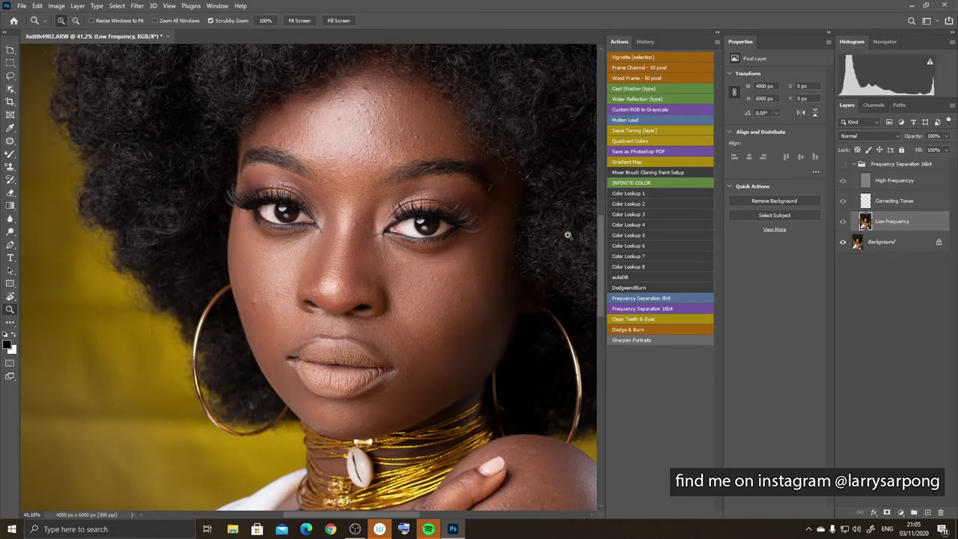
click(842, 165)
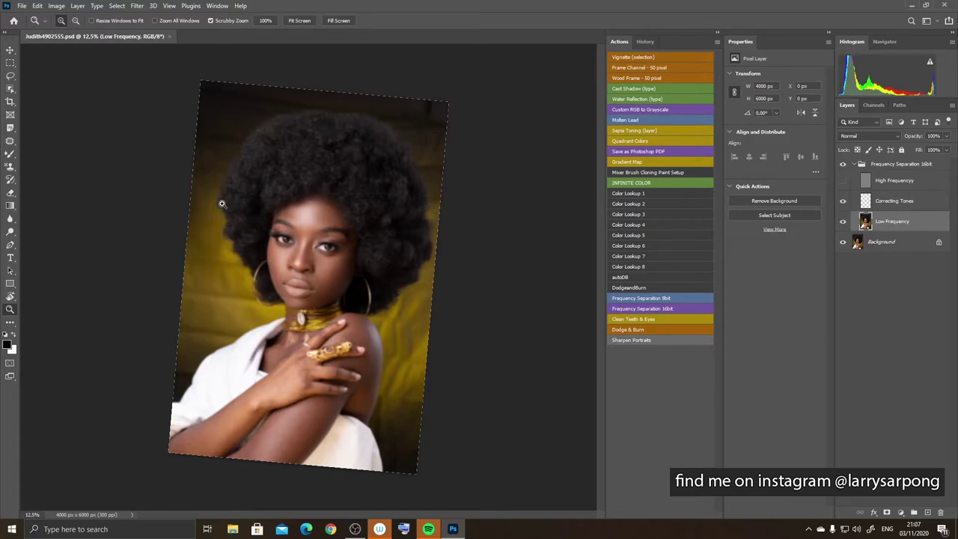
Step: Enlarge the Mixer Brush to size 400 and blend the tones along the upper arm on the Low Frequency layer
key(r)
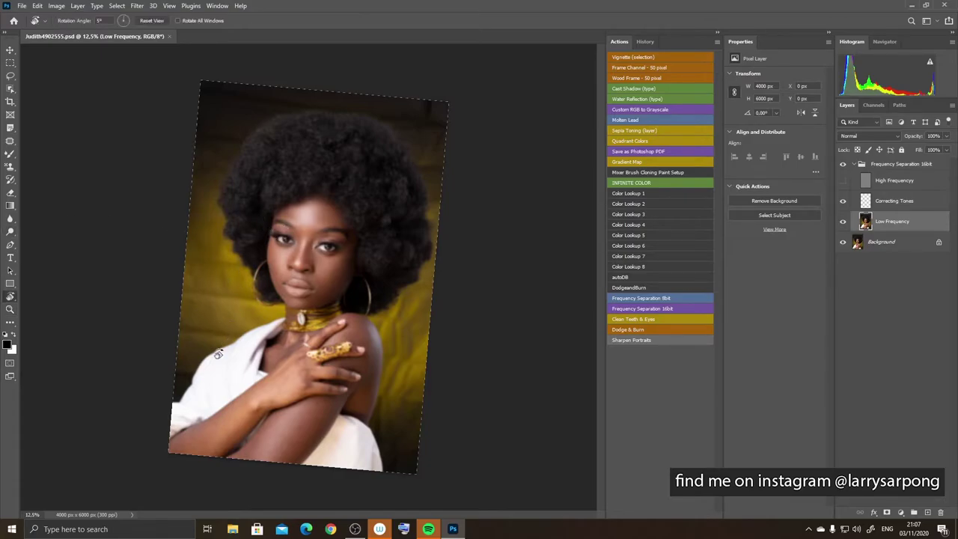
key(z)
drag(237, 388, 341, 215)
key(r)
drag(422, 210, 365, 187)
key(b)
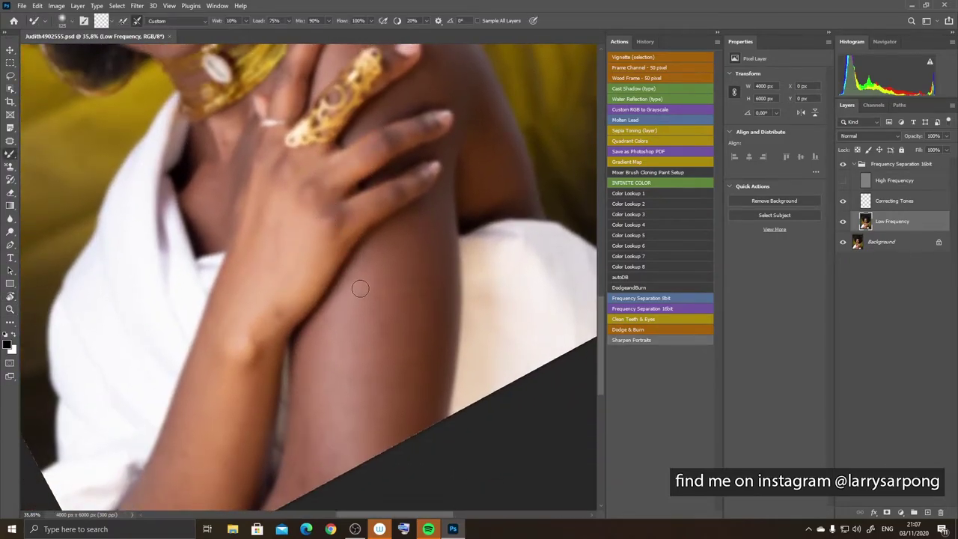
key(bracketright)
key(bracketright)
key(bracketright)
key(bracketright)
key(bracketright)
key(bracketright)
key(z)
drag(355, 286, 335, 298)
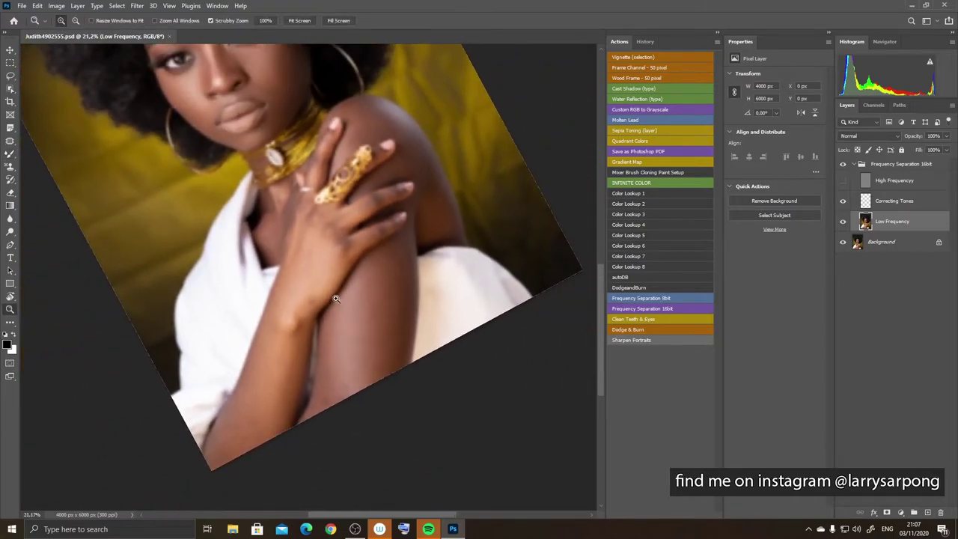
key(b)
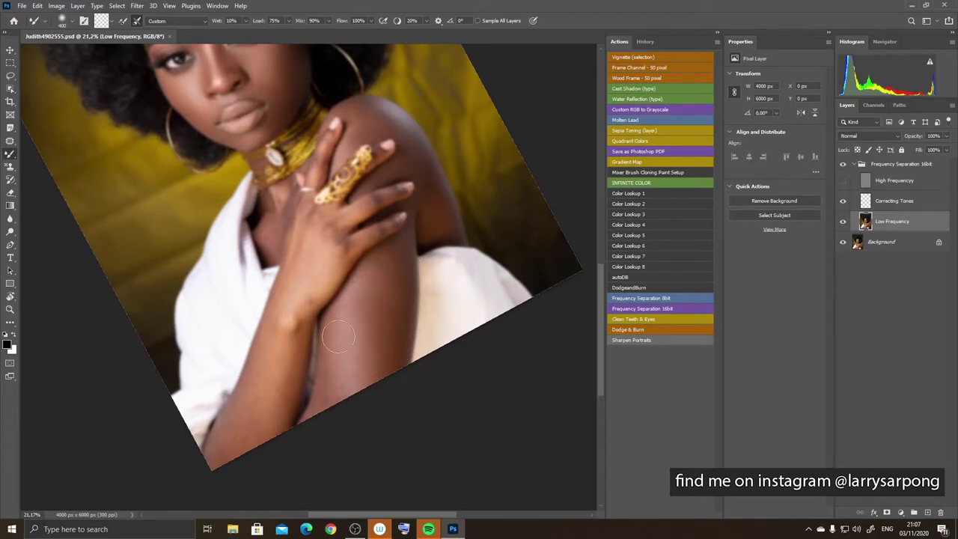
drag(339, 377, 336, 404)
Step: Blend the tones along the forearm and wrist with the Mixer Brush at size 250
key(r)
drag(325, 248, 312, 215)
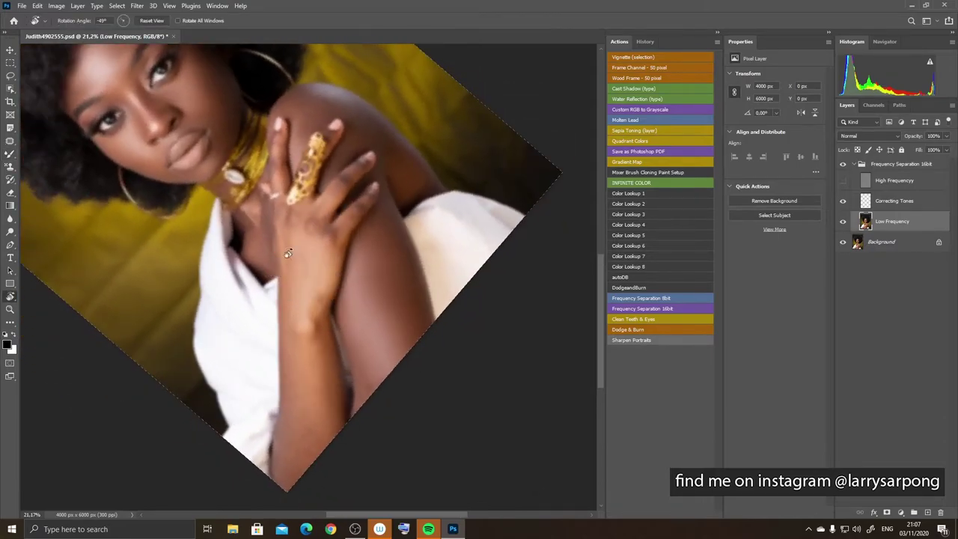
drag(257, 274, 289, 171)
key(b)
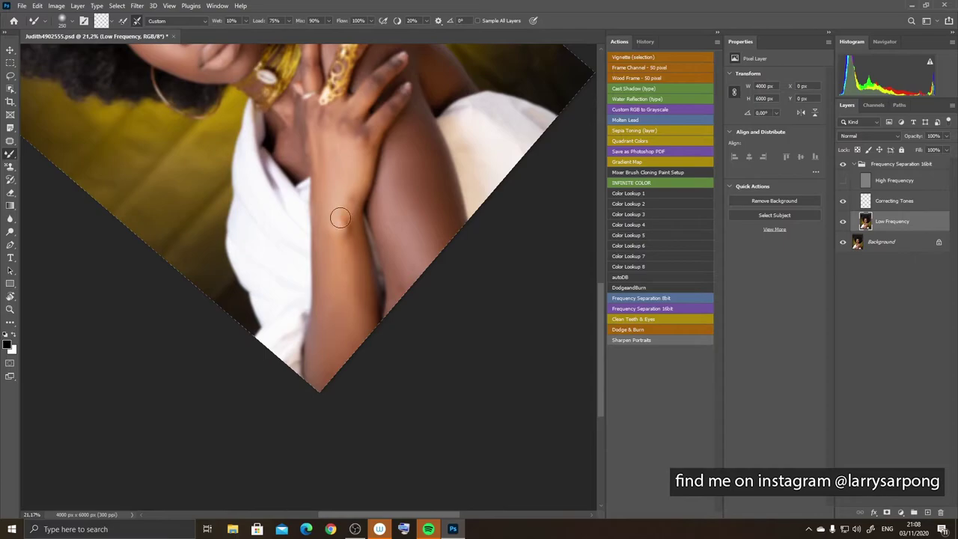
Step: Reduce the Mixer Brush to size 125 and blend the tones on the hand and fingers
drag(365, 166, 339, 291)
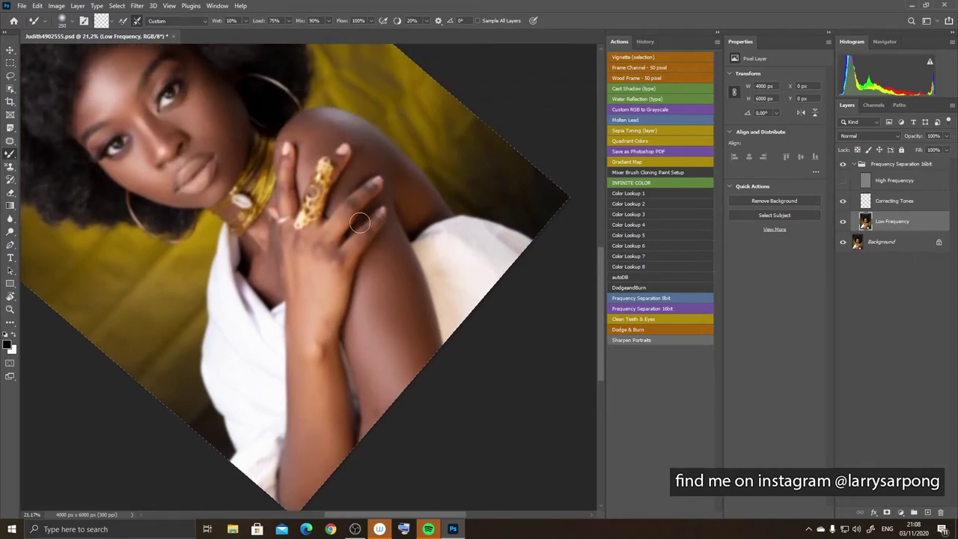
key(r)
drag(394, 174, 389, 99)
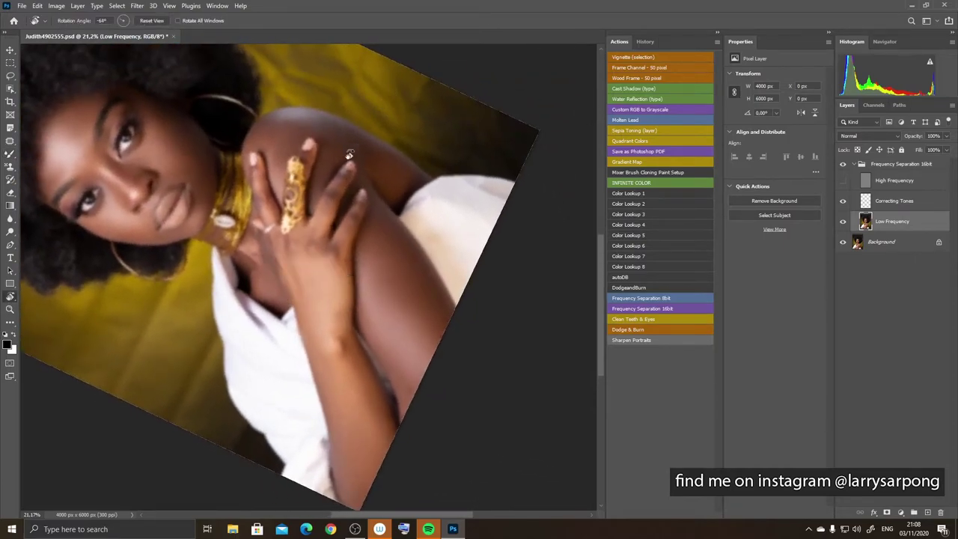
key(p)
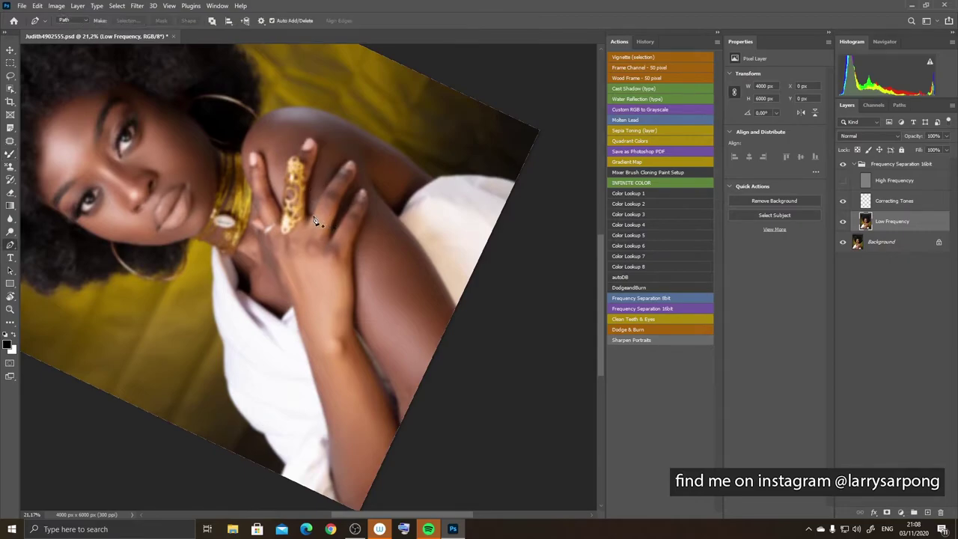
key(b)
key(bracketleft)
key(bracketleft)
key(bracketleft)
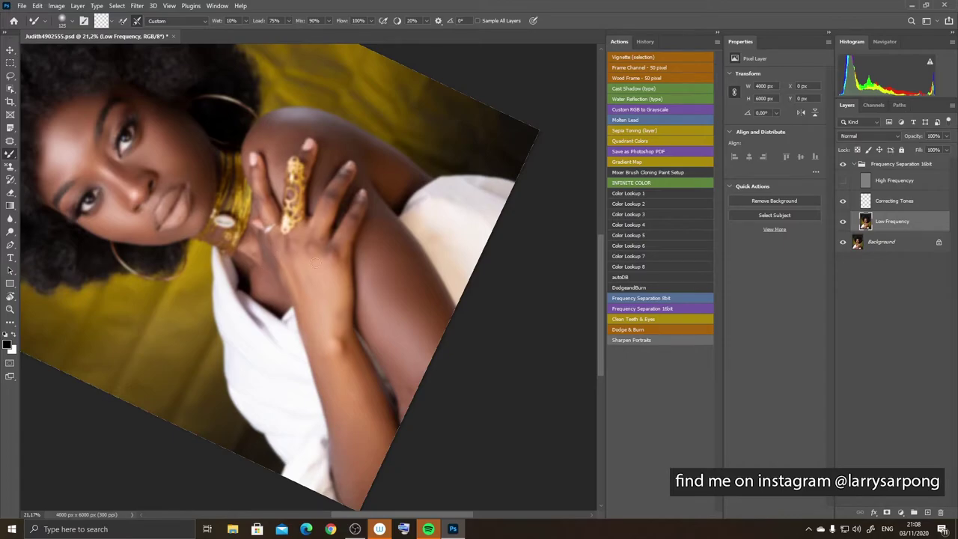
Step: Rotate the view to nearly upright and blend the shoulder tones on the Low Frequency layer with the Mixer Brush at size 200
key(r)
drag(496, 164, 419, 368)
drag(500, 270, 491, 215)
key(b)
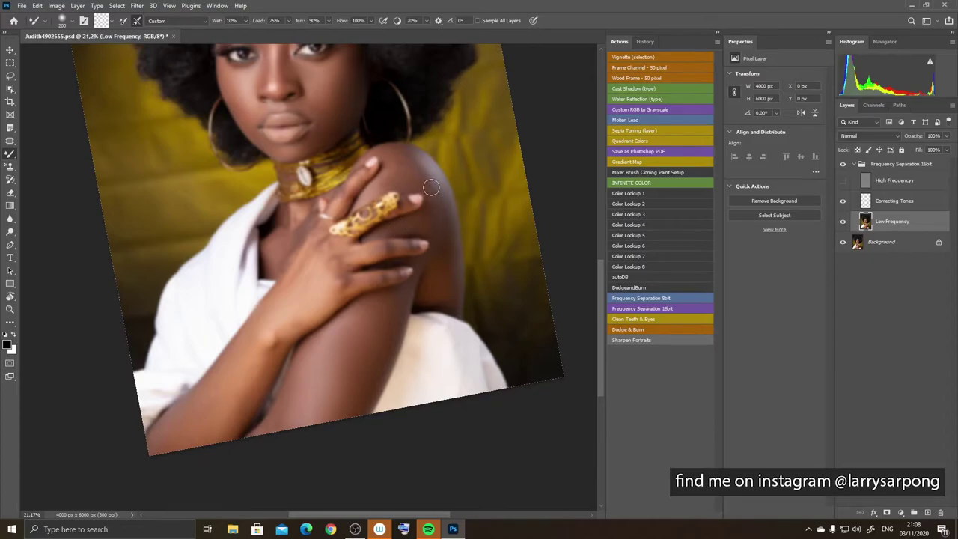
key(z)
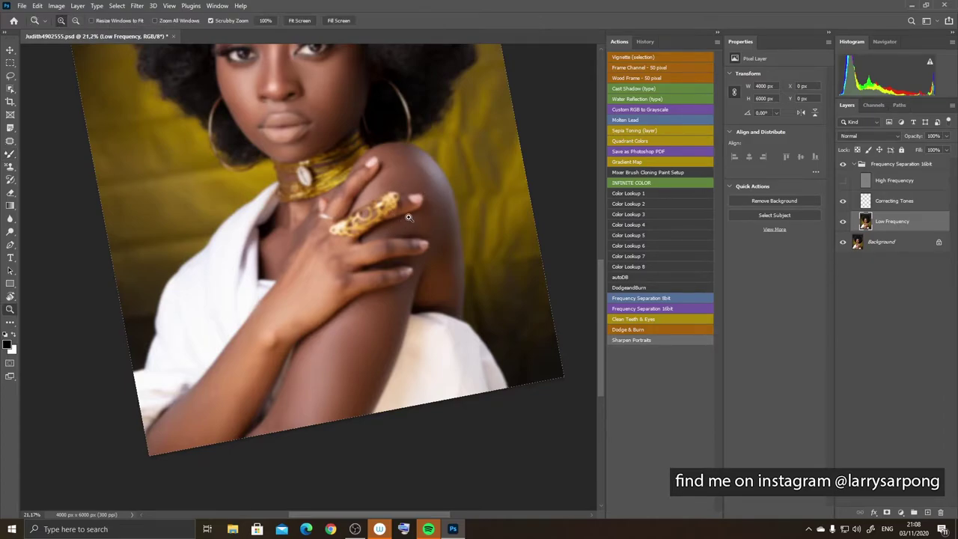
drag(412, 243, 468, 214)
drag(383, 210, 396, 289)
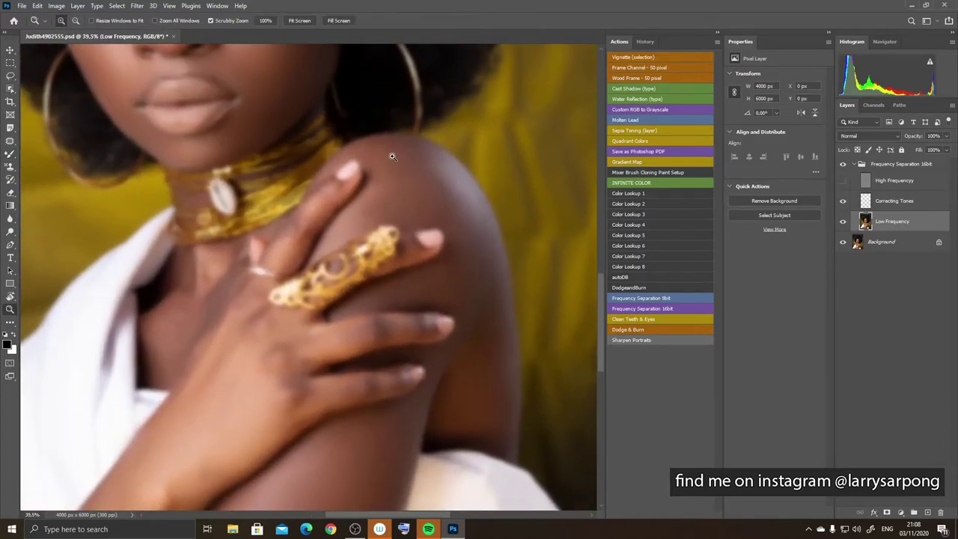
key(b)
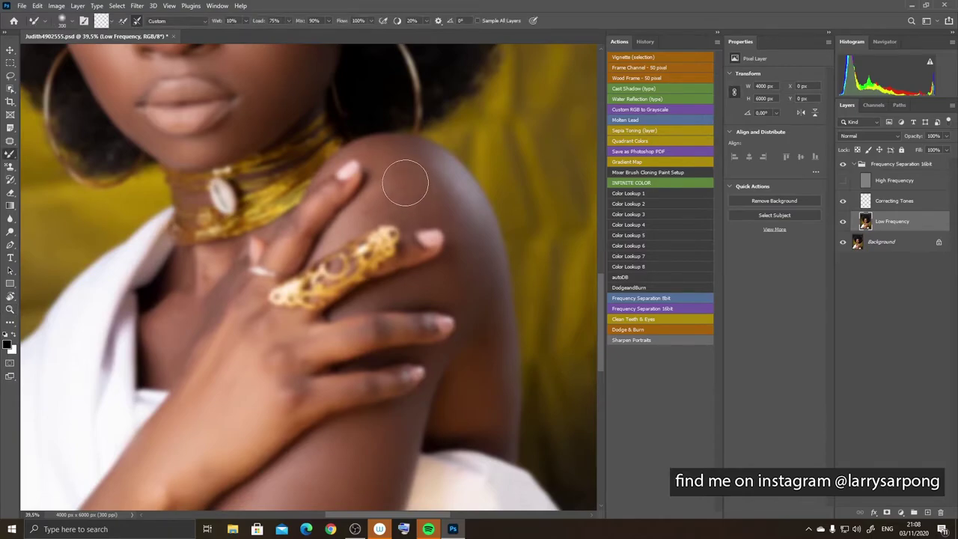
key(bracketright)
key(bracketleft)
key(bracketleft)
mouse_move(444, 423)
mouse_down()
mouse_move(463, 423)
mouse_move(490, 402)
mouse_move(491, 428)
mouse_move(441, 395)
mouse_move(417, 278)
mouse_up()
key(space)
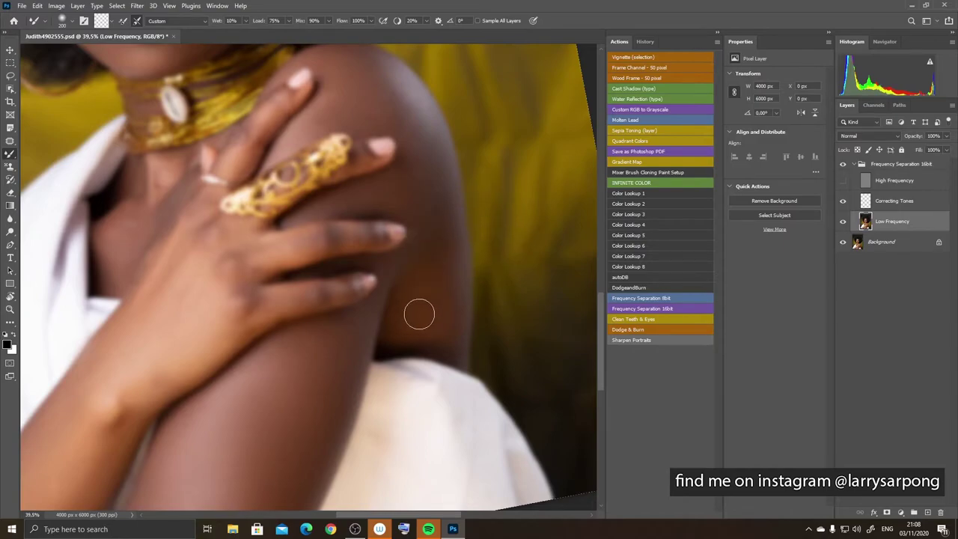
Step: Reduce the Mixer Brush to size 125 and blend the tones on the chest below the choker
drag(374, 357, 456, 267)
drag(337, 287, 353, 437)
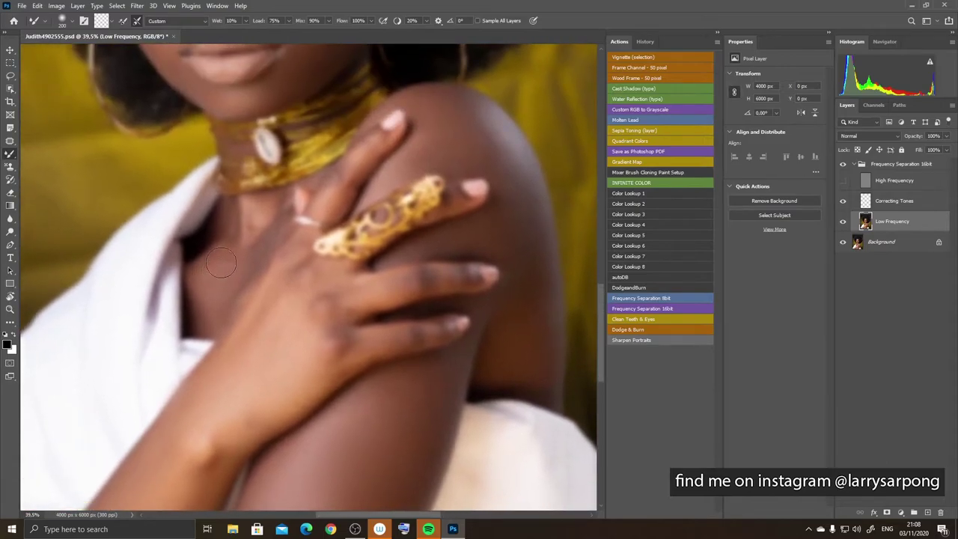
key(bracketleft)
key(bracketleft)
key(bracketleft)
Step: Blend the tones where the forearm meets the lower upper arm, enlarging the Mixer Brush to size 200
drag(386, 400, 427, 220)
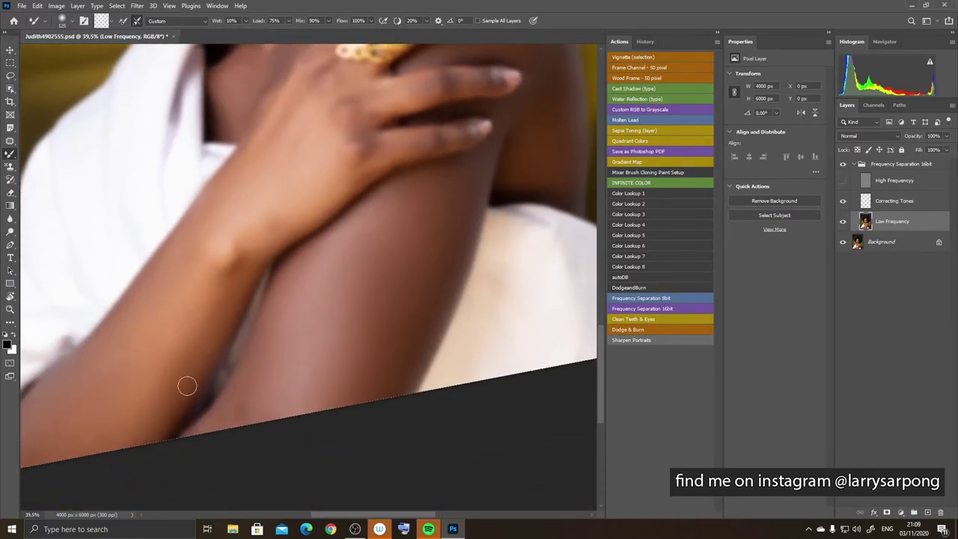
key(bracketright)
key(bracketright)
key(bracketright)
Step: Blend the tones of the white fabric beside the arm, finishing with the Mixer Brush at size 175
mouse_move(367, 313)
mouse_down()
mouse_move(251, 301)
mouse_move(260, 302)
mouse_up()
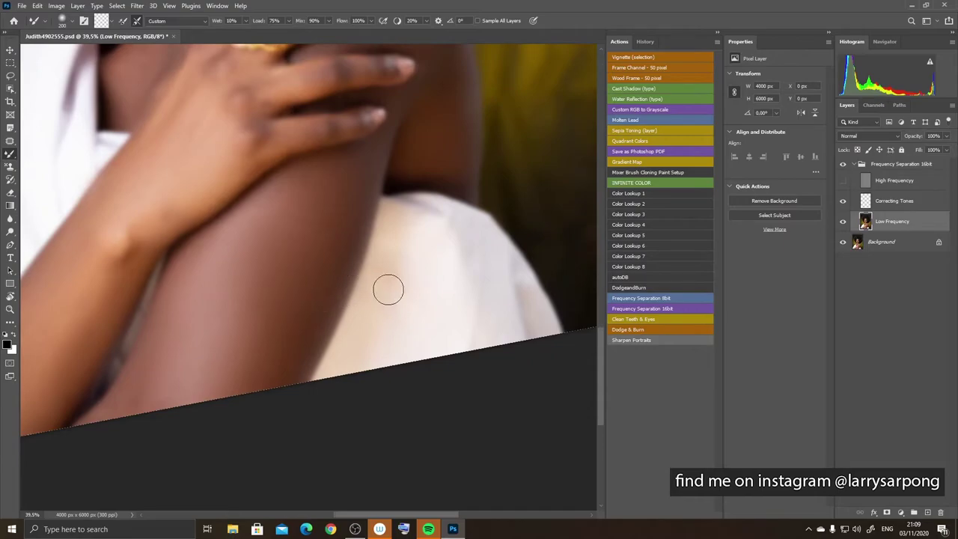
key(bracketright)
key(bracketright)
key(bracketright)
key(bracketleft)
key(bracketleft)
key(bracketleft)
key(bracketleft)
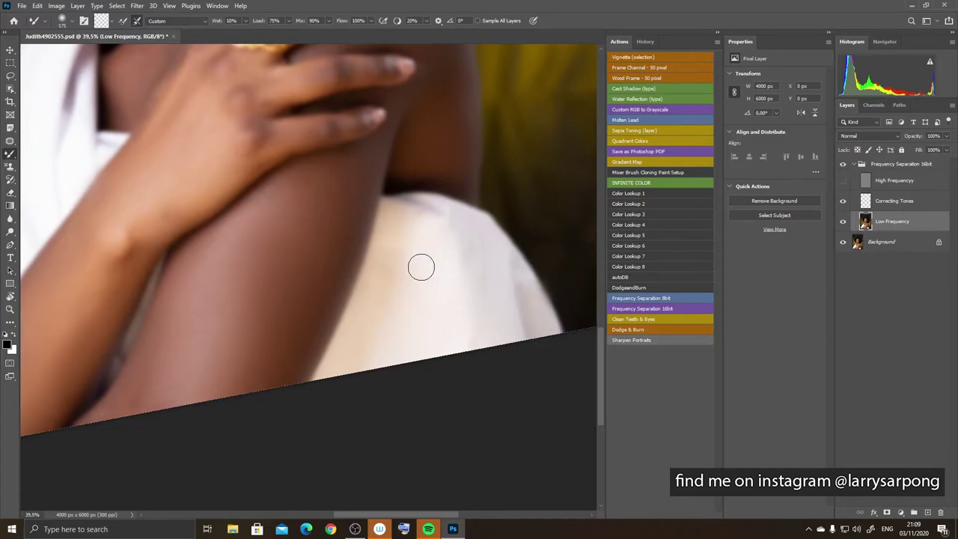
Step: Reset the view rotation to 0° with the whole portrait in view and turn the High Frequencyy layer back on
drag(419, 298, 606, 259)
drag(380, 308, 326, 425)
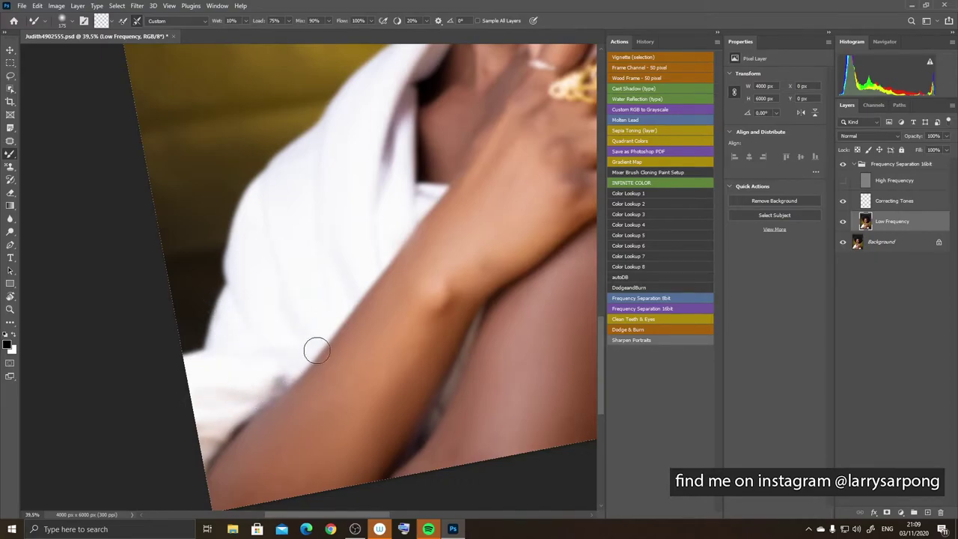
drag(489, 180, 362, 381)
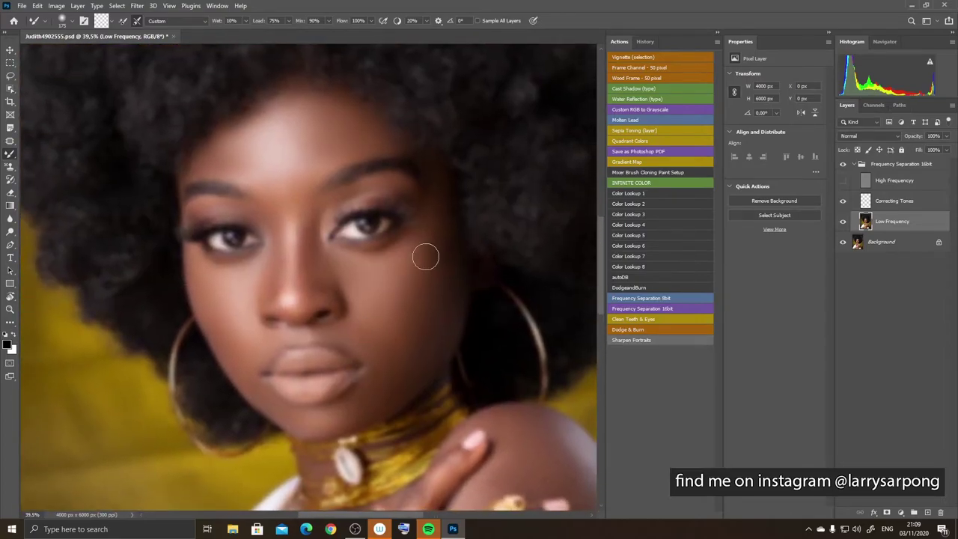
key(ctrl+0)
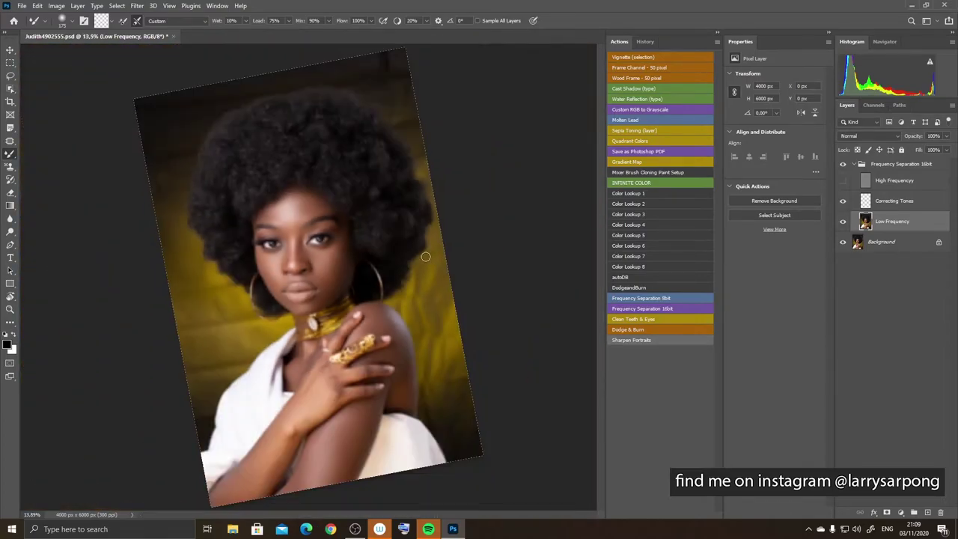
key(r)
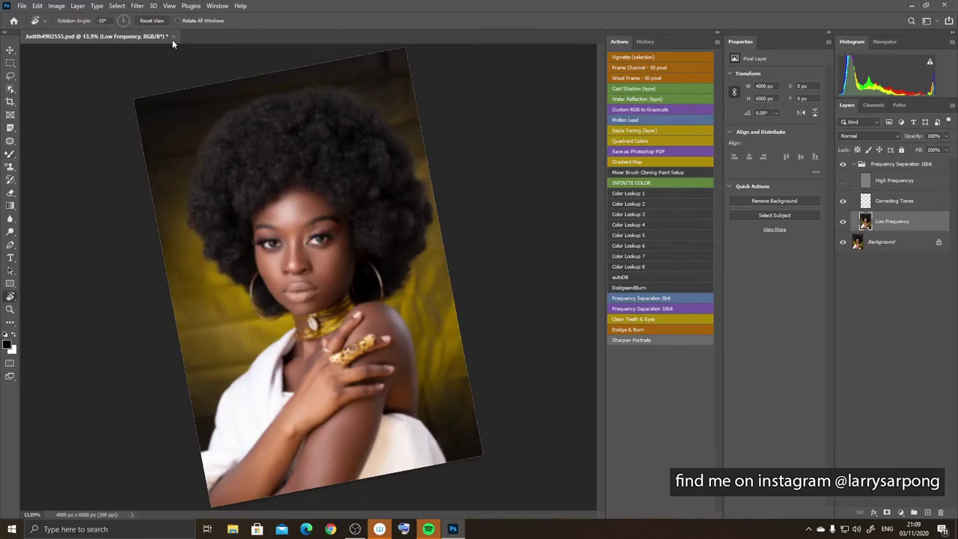
click(152, 20)
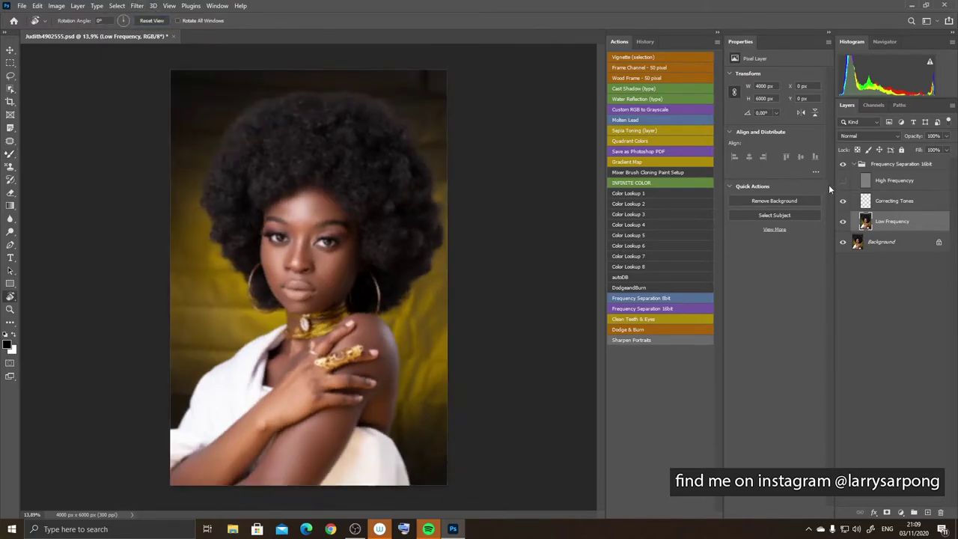
click(845, 182)
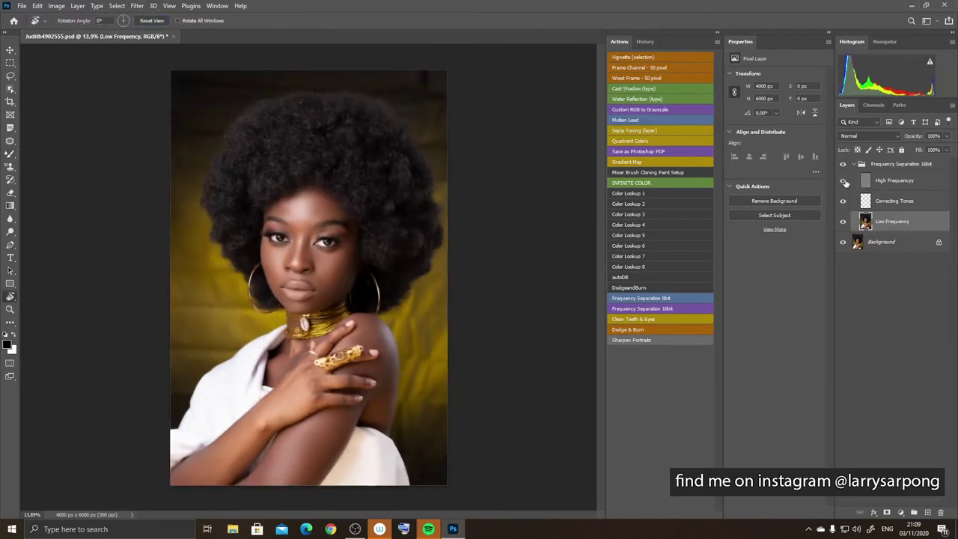
Step: Compare the whole portrait before and after by switching the Frequency Separation 16bit group off and on
click(843, 165)
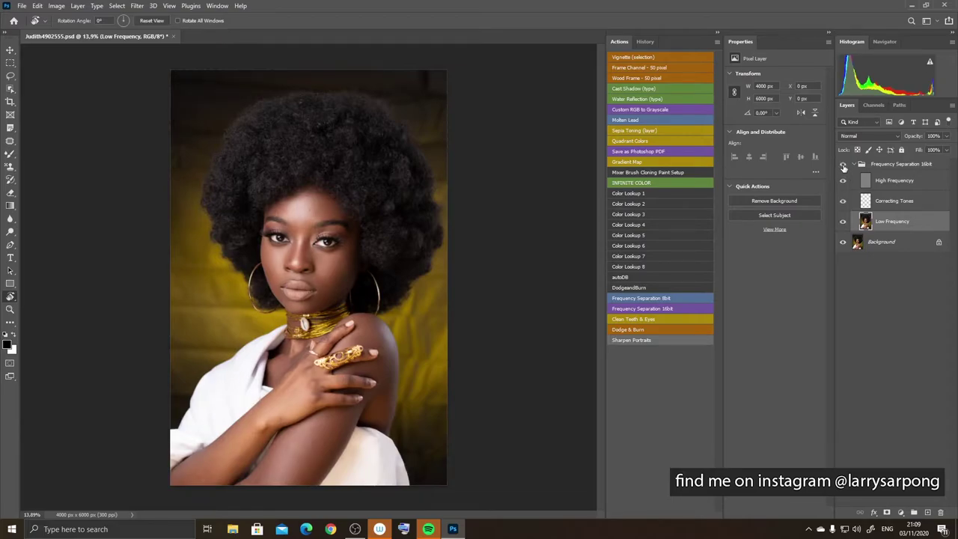
click(842, 166)
click(842, 165)
click(842, 166)
click(843, 166)
click(843, 165)
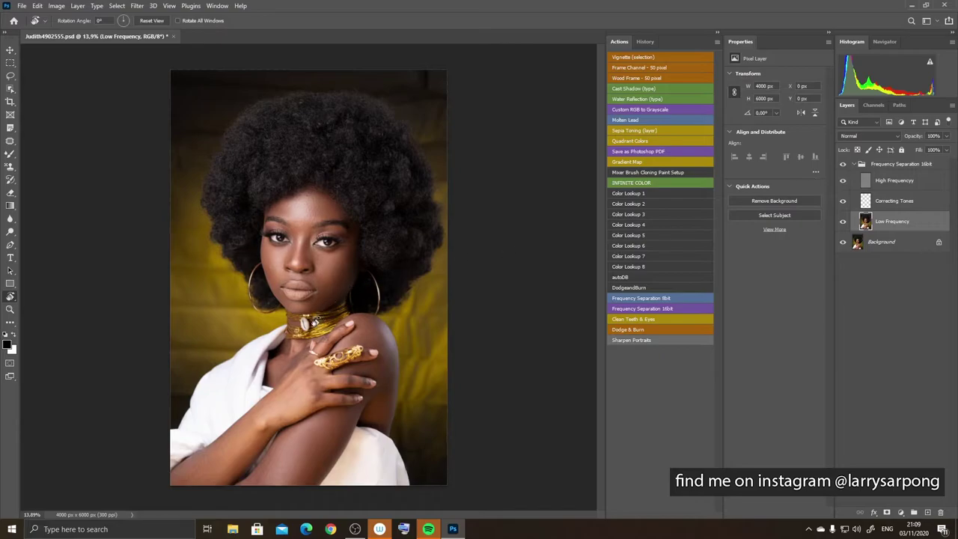
Step: Crop the portrait to a 4:5 ratio around the face, choker and hand, about 3022 x 3776 px
key(c)
drag(175, 447, 196, 415)
drag(428, 117, 389, 182)
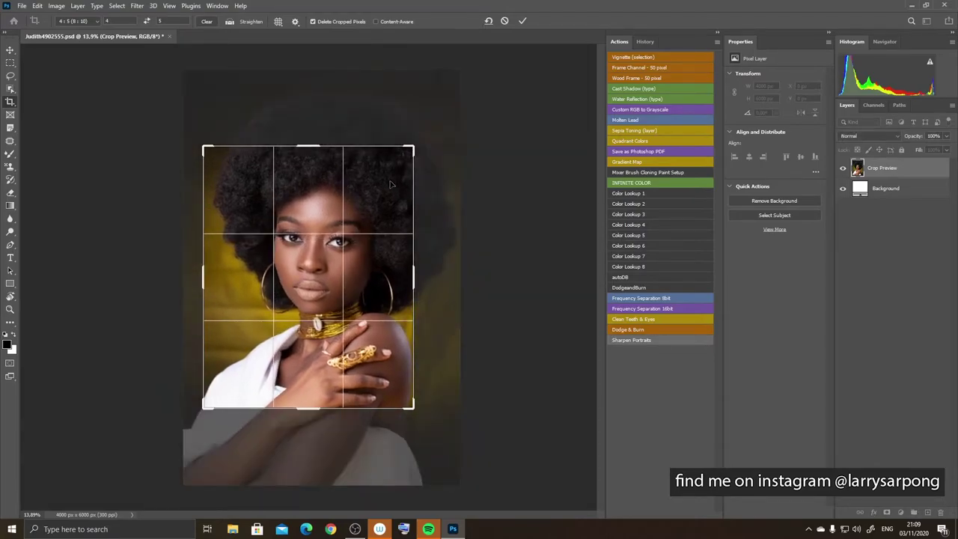
key(Return)
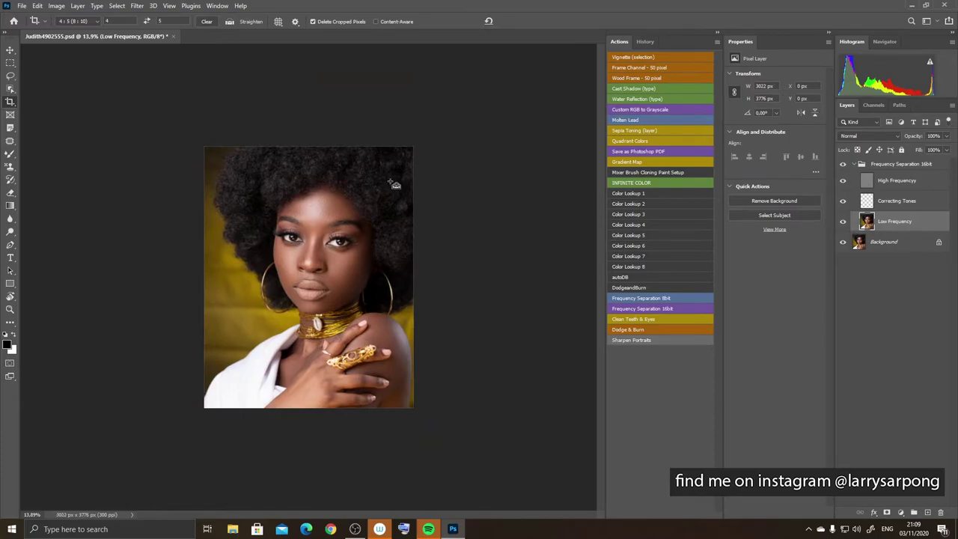
key(ctrl+0)
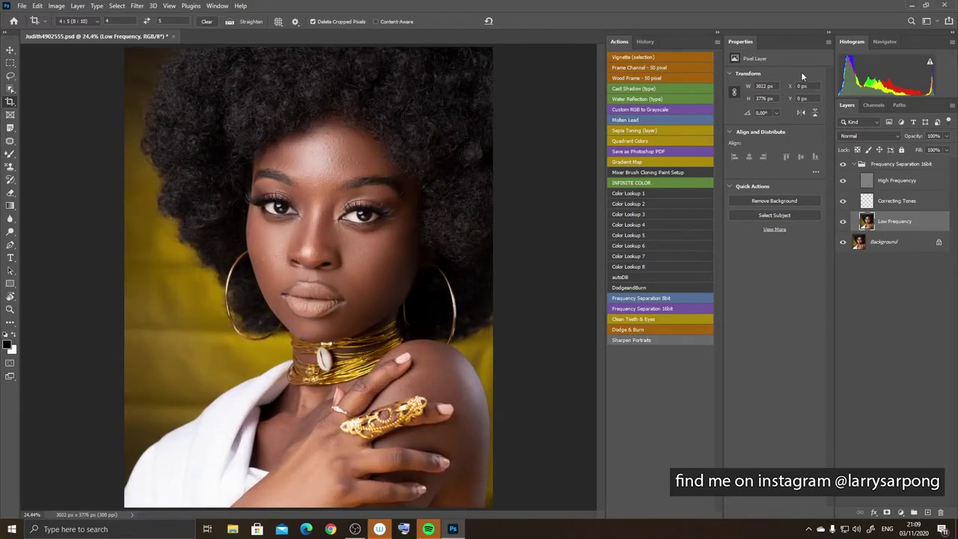
Step: Compare the cropped portrait before and after by toggling the visibility of the Frequency Separation 16bit group
click(842, 164)
click(842, 164)
click(842, 164)
click(842, 164)
click(841, 164)
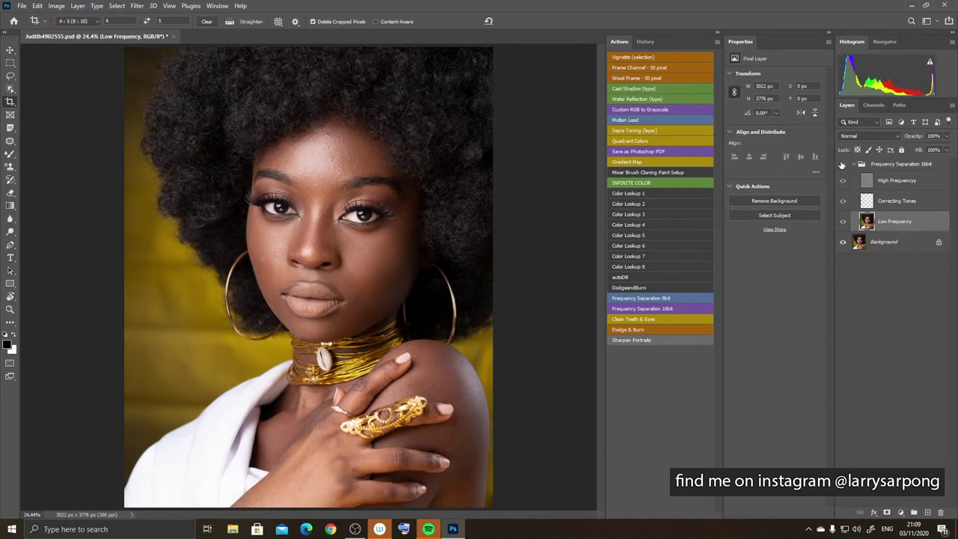
click(841, 163)
click(842, 164)
click(842, 164)
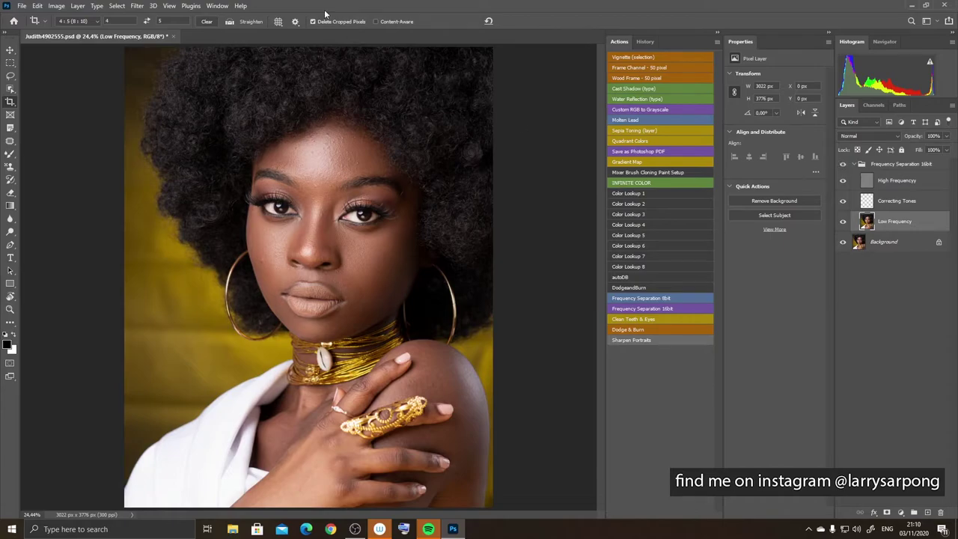
Step: Make High Frequencyy the active layer and bring the forehead into a close-up view
key(z)
scroll(308, 277, down, 1)
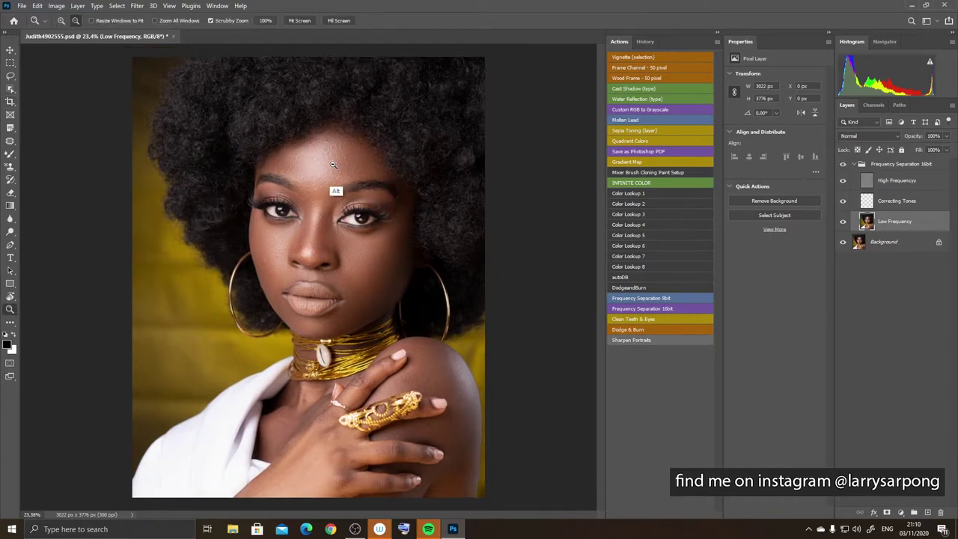
drag(333, 165, 392, 160)
key(alt+space)
drag(313, 169, 325, 214)
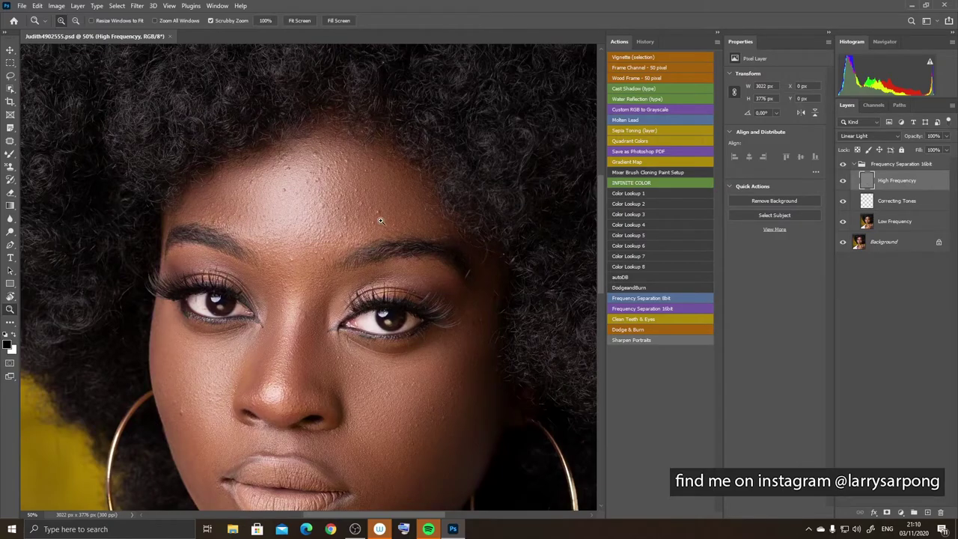
drag(380, 220, 404, 216)
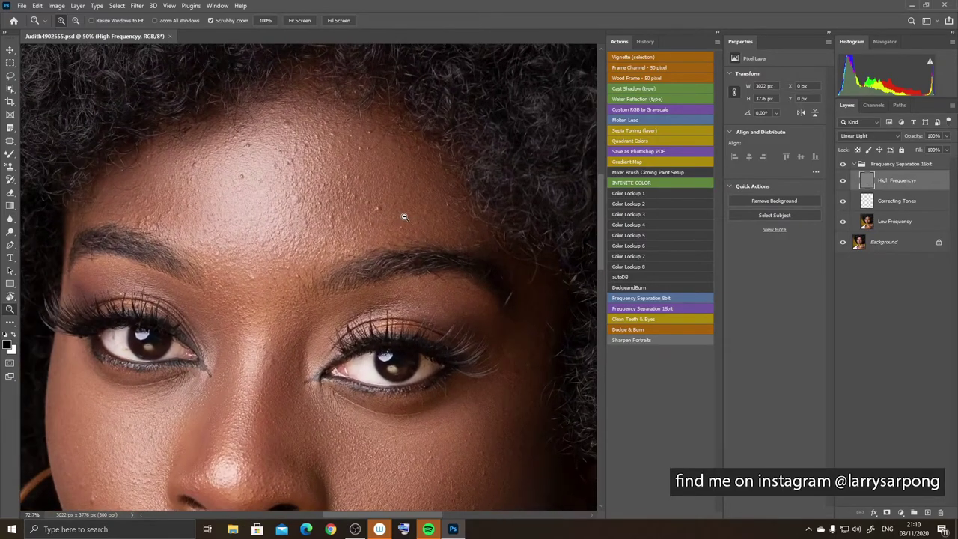
drag(292, 199, 373, 243)
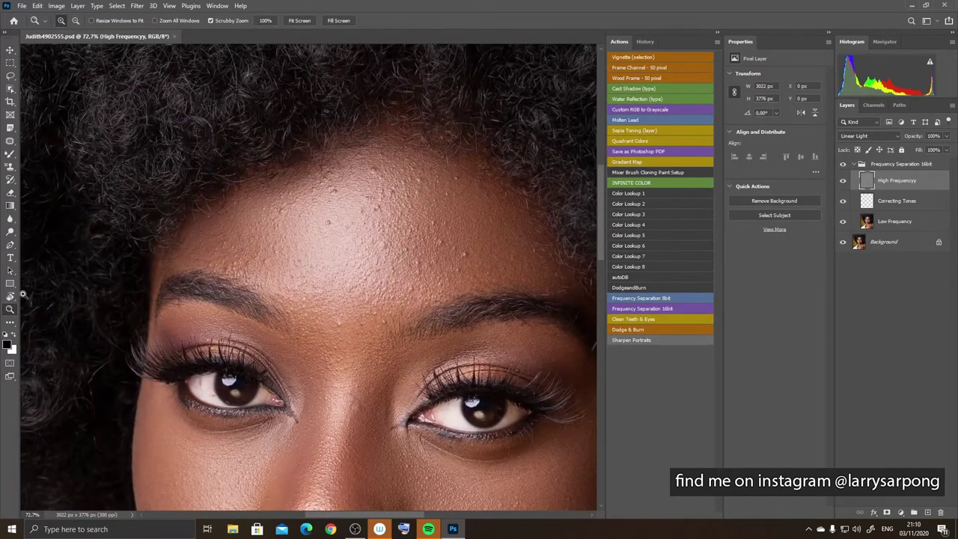
Step: Switch from the Pattern Stamp to the Clone Stamp tool and set it to sample the Current Layer only
click(9, 168)
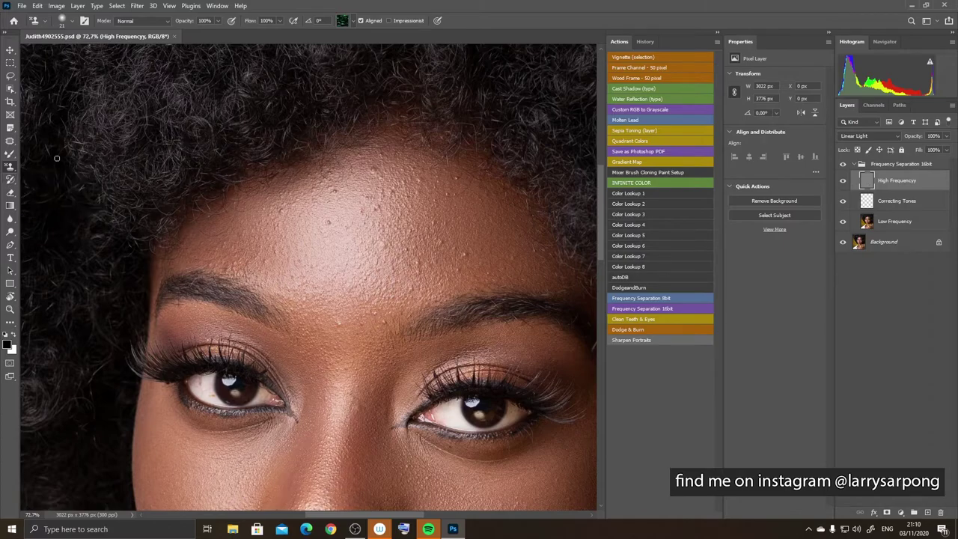
right_click(11, 170)
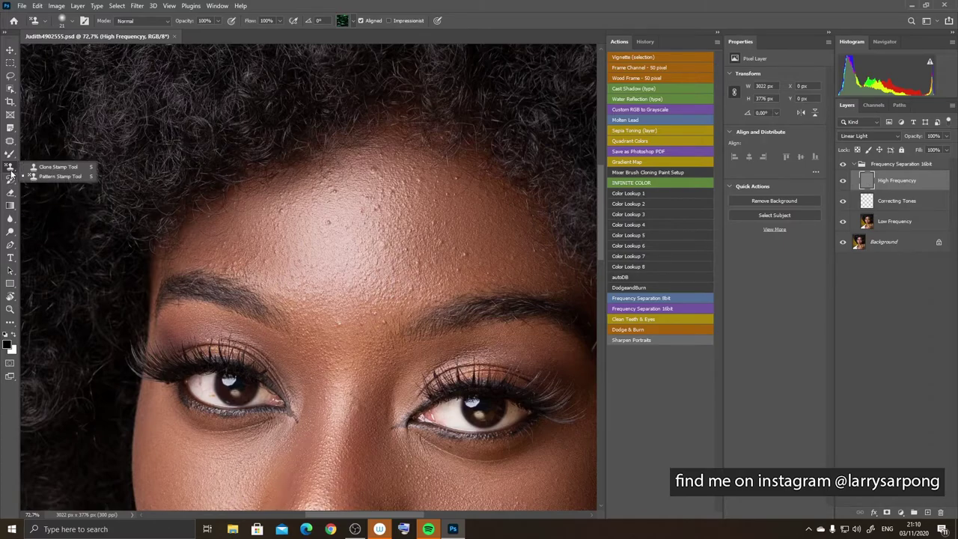
click(38, 166)
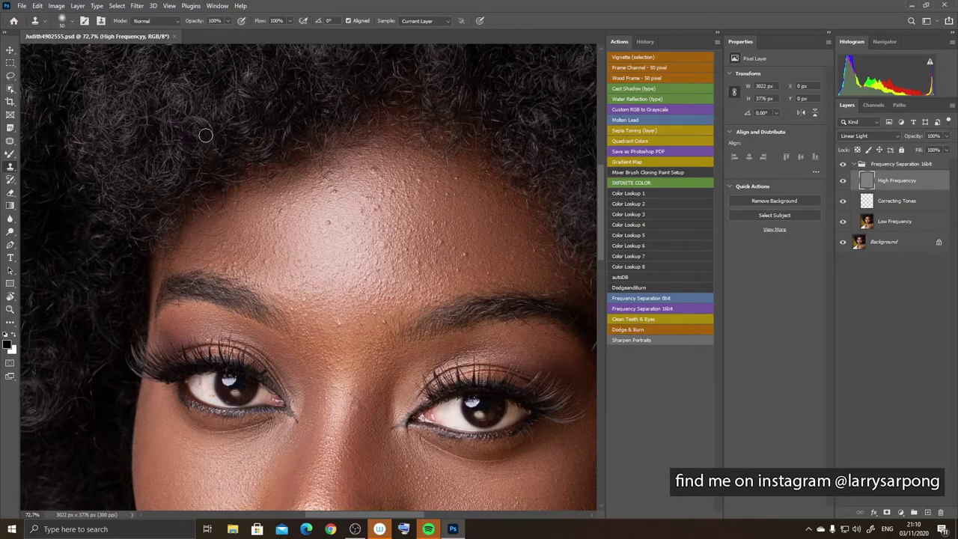
click(427, 22)
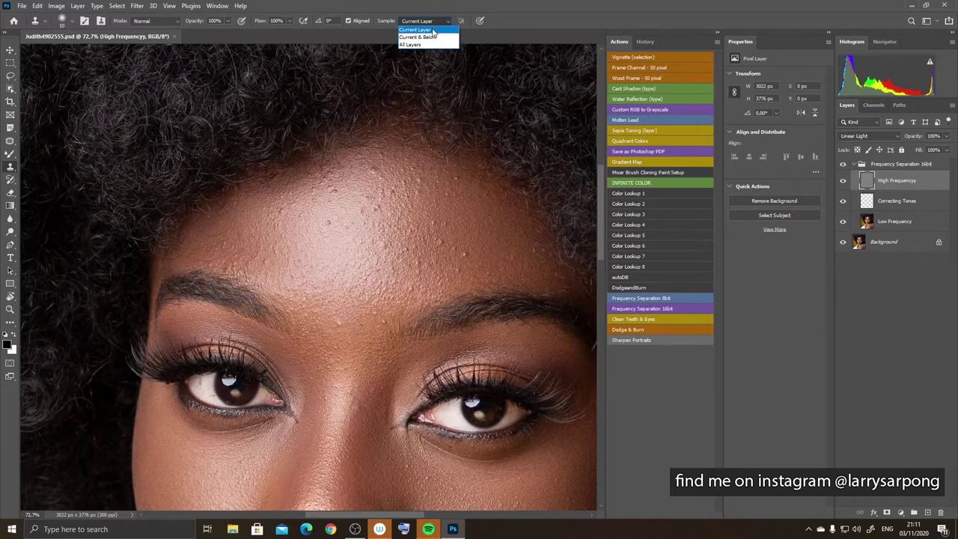
click(427, 30)
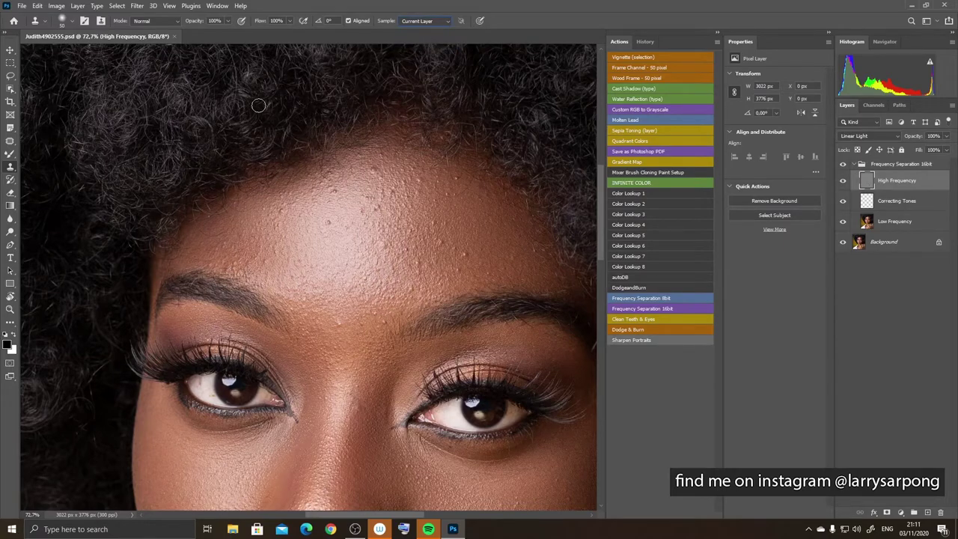
Step: Clone clean skin texture over the bumps and blemishes on the forehead's highlight area, using the Clone Stamp at size 50
alt+click(327, 241)
click(329, 221)
alt+click(297, 249)
click(280, 214)
alt+click(339, 235)
click(333, 195)
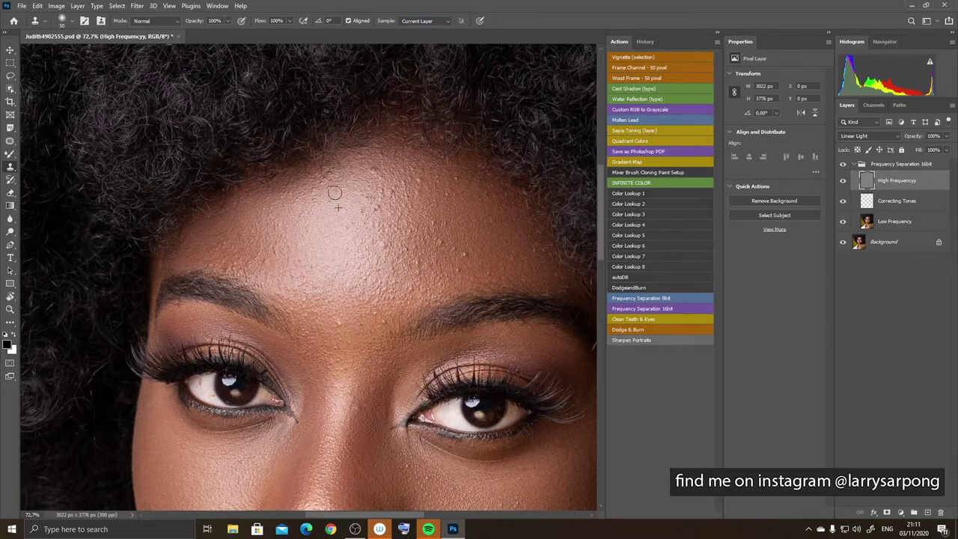
alt+click(384, 164)
click(374, 169)
alt+click(355, 237)
click(383, 246)
alt+click(377, 229)
drag(382, 215, 364, 212)
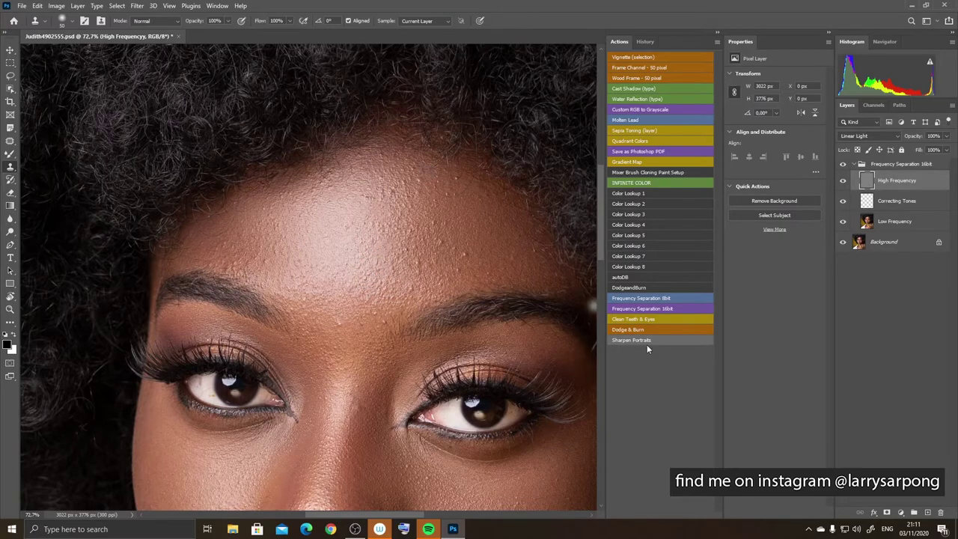
Step: Add a Black & White adjustment layer above the High Frequencyy layer
click(899, 513)
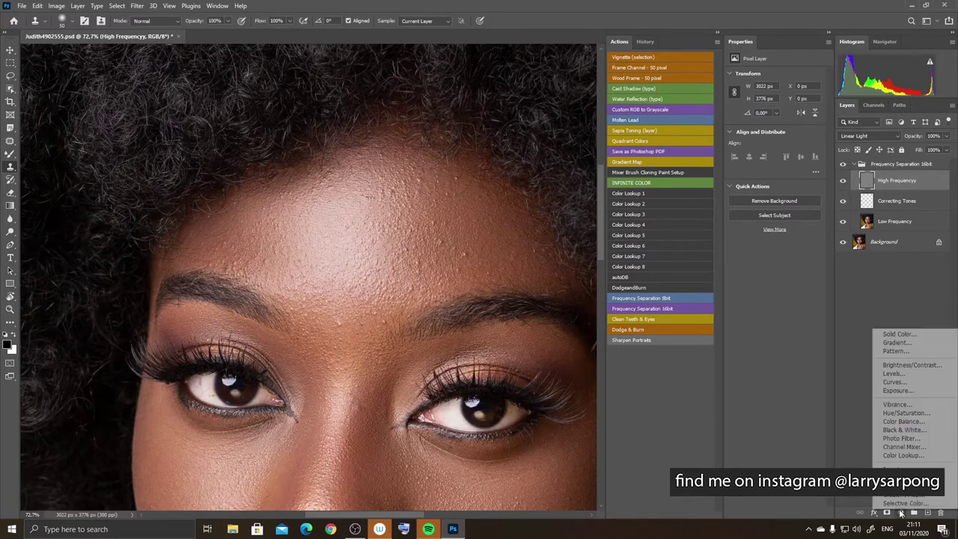
click(904, 429)
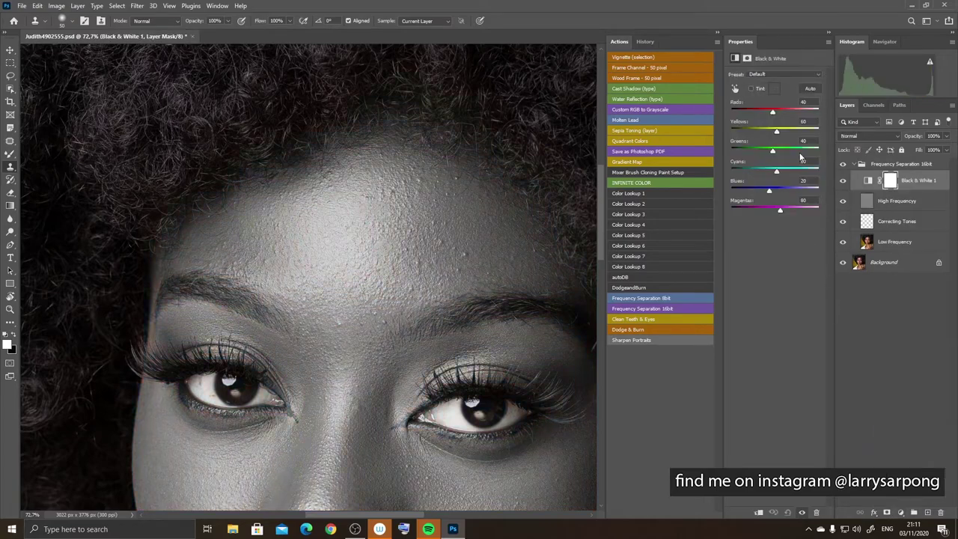
Step: Set the Black & White adjustment's Reds to -52 to emphasise skin texture, and make High Frequencyy the active layer
drag(770, 112, 758, 112)
drag(383, 283, 280, 259)
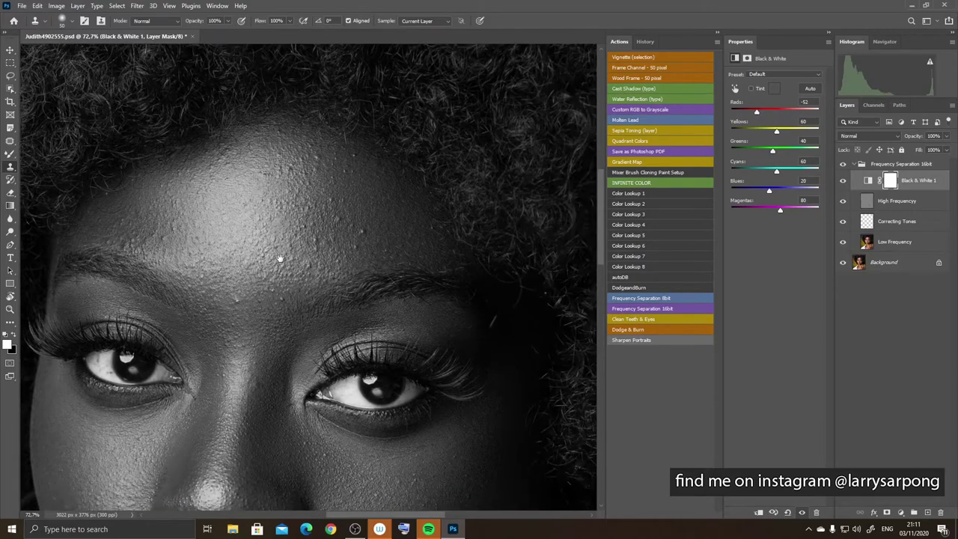
click(865, 202)
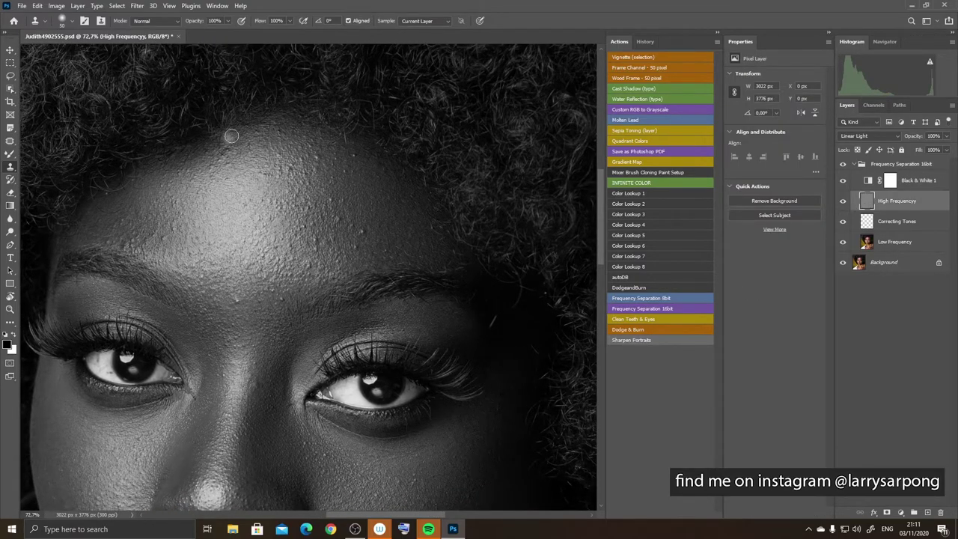
Step: Clone clean texture over the dark bumps on the shadowed side of the forehead, resampling nearby skin for each spot
alt+click(392, 226)
drag(362, 231, 344, 218)
alt+click(370, 252)
click(355, 246)
alt+click(371, 225)
click(351, 226)
alt+click(368, 223)
alt+click(363, 200)
click(346, 199)
alt+click(363, 193)
click(334, 200)
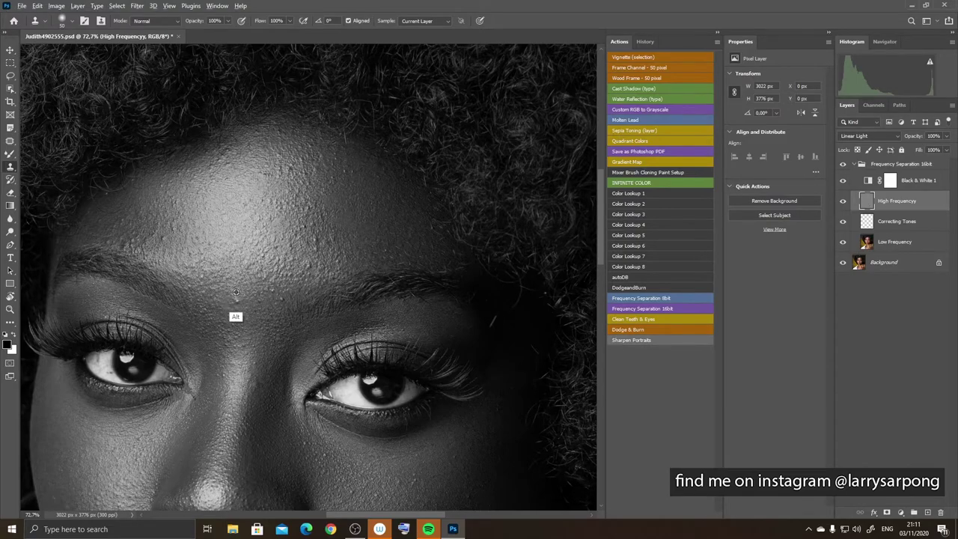
Step: Clone out the remaining bumps above the inner brow and on the opposite side of the forehead
alt+click(295, 288)
click(280, 303)
alt+click(188, 245)
click(178, 229)
Step: Clone clean skin texture over the blemishes along the outer edge of the cheek on the brighter side of the face
drag(225, 441, 325, 228)
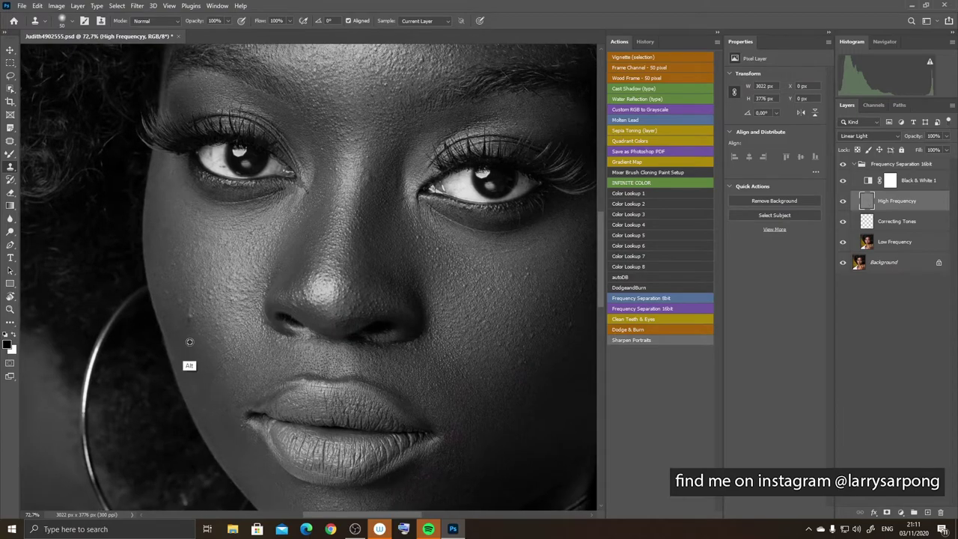
alt+click(209, 335)
alt+click(174, 240)
mouse_move(178, 270)
mouse_down()
mouse_move(188, 276)
mouse_move(141, 226)
mouse_move(252, 307)
mouse_up()
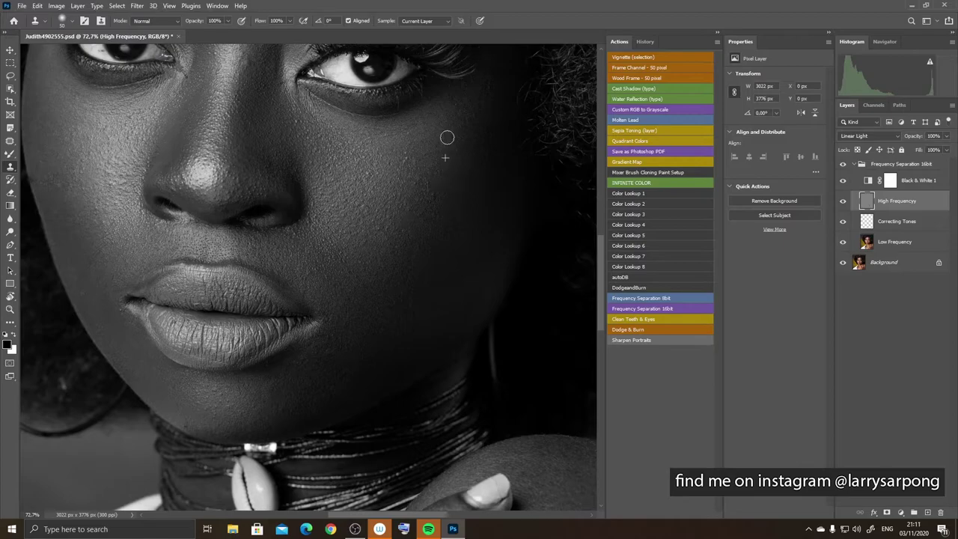
Step: Clone out the texture spots on the shadowed cheek beneath the eye using nearby clean skin
alt+click(411, 173)
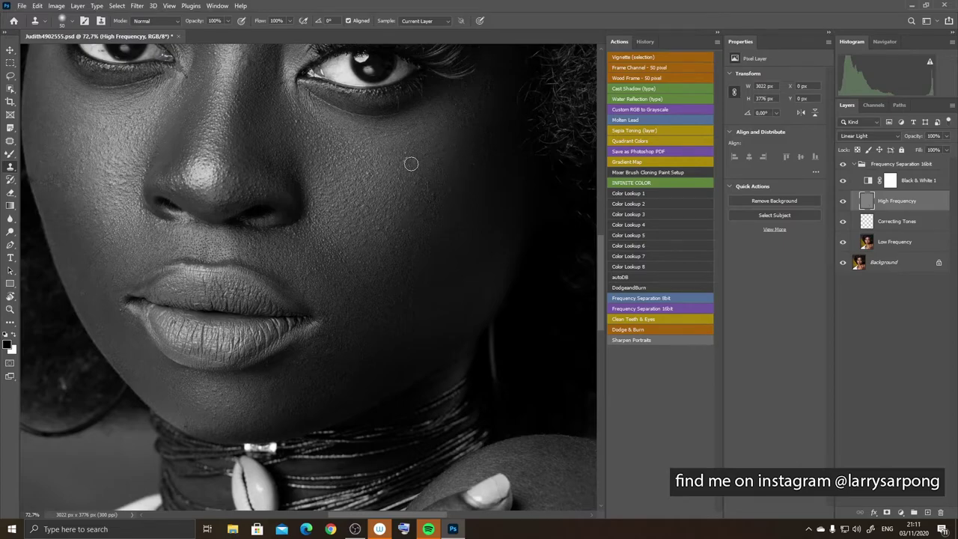
alt+click(379, 192)
click(379, 168)
alt+click(362, 169)
drag(360, 156, 357, 192)
Step: Clone clean texture over the bumps on the shoulder between the raised finger and the large ring
scroll(329, 198, down, 5)
mouse_move(386, 372)
mouse_down()
mouse_move(299, 238)
mouse_move(259, 231)
mouse_up()
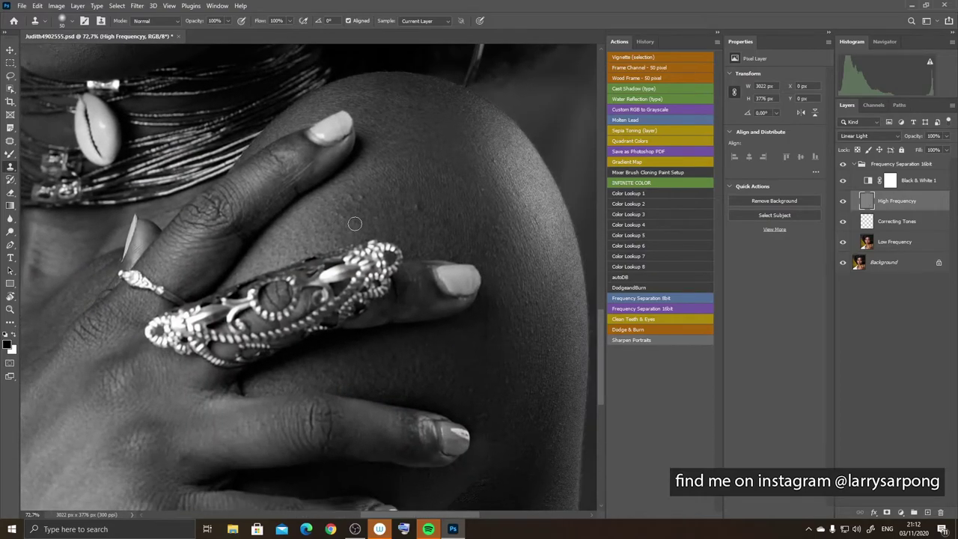
alt+click(434, 224)
drag(415, 209, 422, 211)
alt+click(385, 213)
drag(365, 202, 354, 188)
alt+click(425, 175)
drag(444, 160, 436, 164)
alt+click(419, 201)
click(421, 224)
Step: Clone out the blemishes on the chest between the white garment and the hand, undoing the stray dab at the hand's edge
mouse_move(106, 392)
mouse_down()
mouse_move(363, 174)
mouse_move(358, 185)
mouse_up()
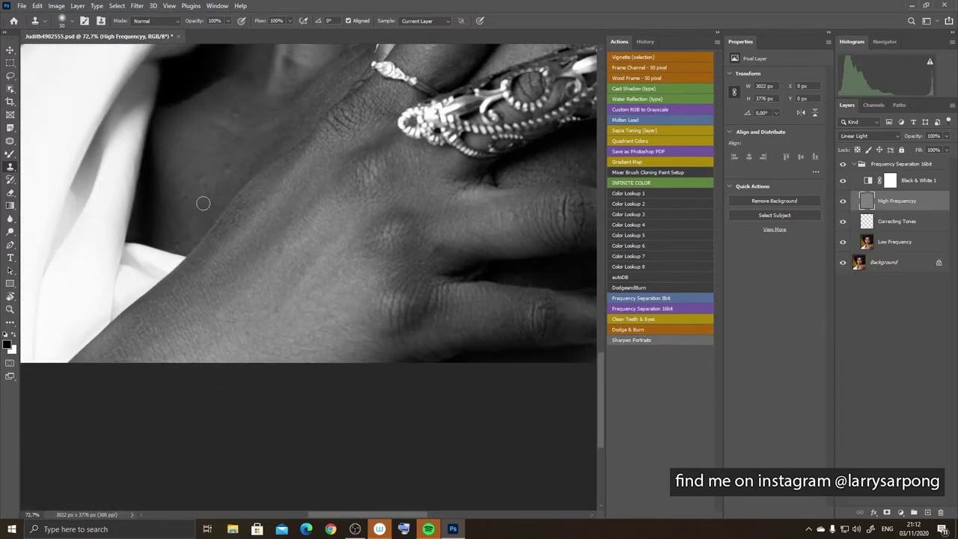
alt+click(195, 203)
drag(196, 206, 196, 188)
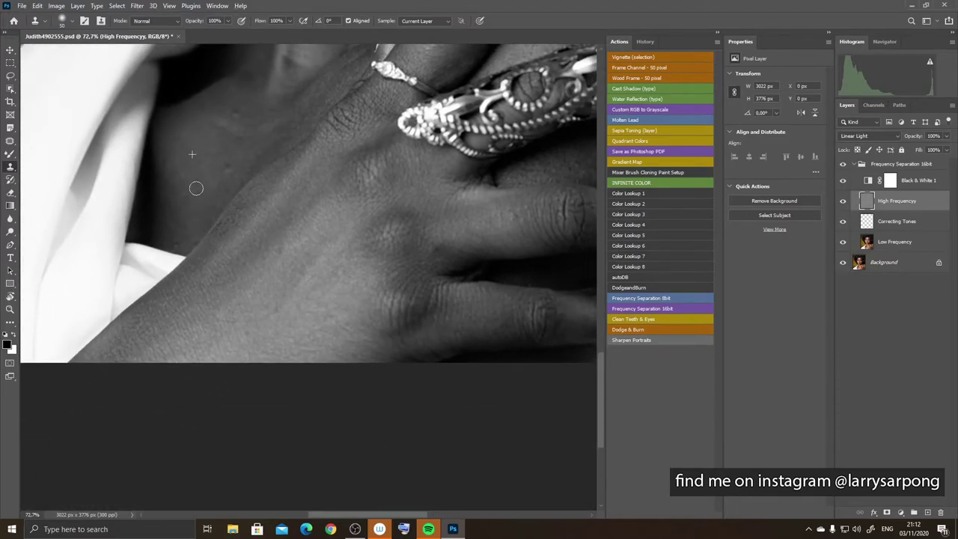
alt+click(226, 154)
drag(237, 164, 229, 171)
alt+click(233, 137)
drag(243, 115, 239, 112)
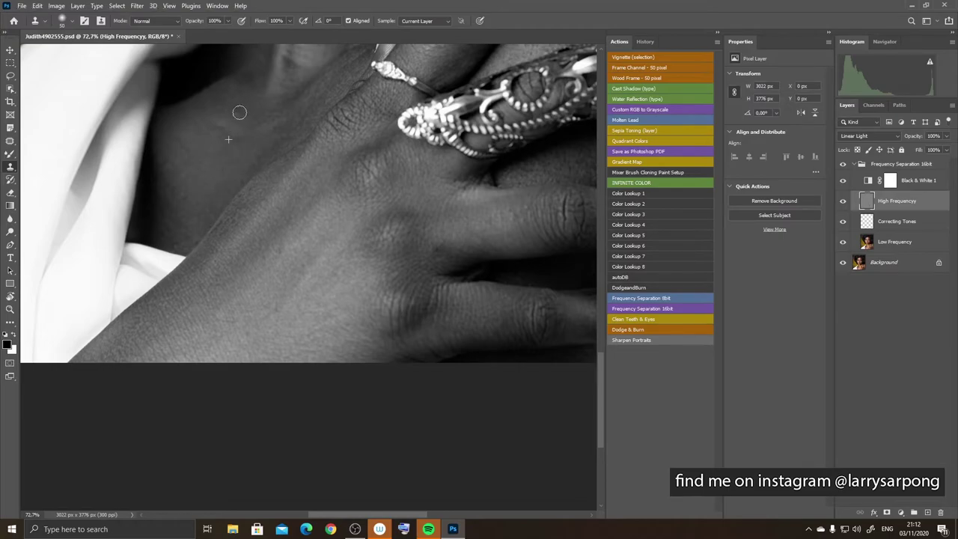
alt+click(207, 188)
mouse_move(185, 198)
mouse_down()
mouse_move(178, 202)
mouse_move(191, 196)
mouse_up()
alt+click(202, 186)
mouse_move(153, 161)
mouse_down()
mouse_move(167, 160)
mouse_move(173, 190)
mouse_up()
alt+click(184, 229)
drag(172, 246, 177, 245)
click(234, 230)
key(ctrl+z)
Step: Delete the Black & White adjustment layer and collapse the Frequency Separation 16bit group, with the whole portrait in view
key(z)
drag(286, 273, 207, 259)
key(ctrl+0)
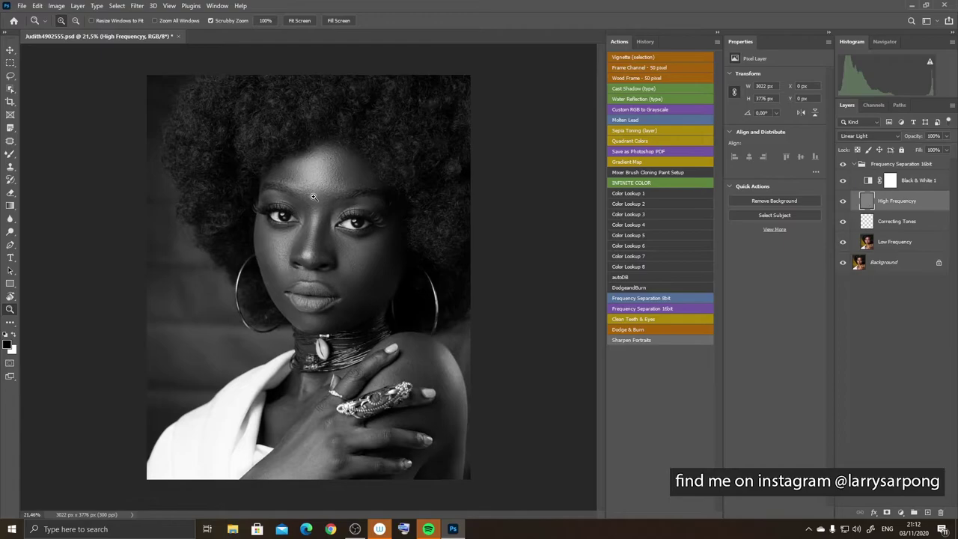
click(842, 180)
drag(863, 187, 940, 512)
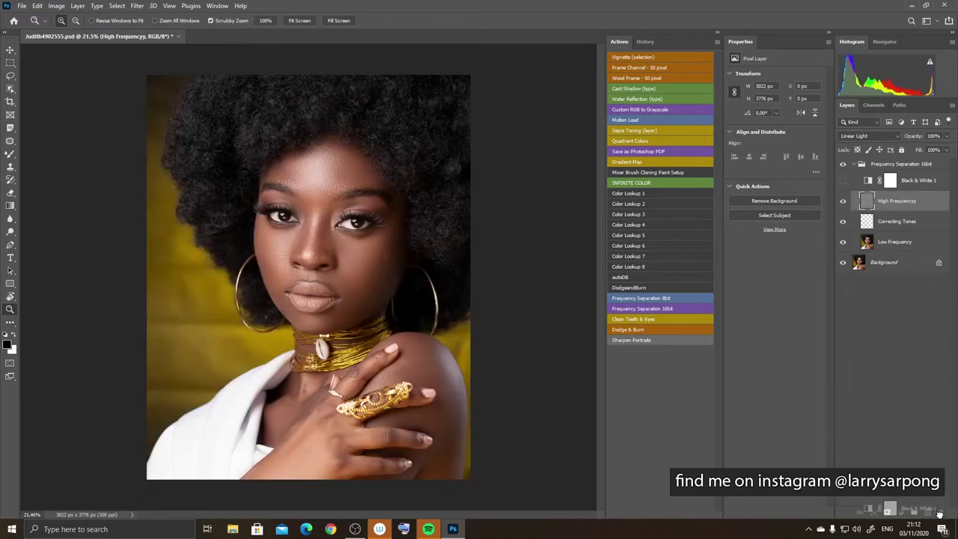
click(856, 163)
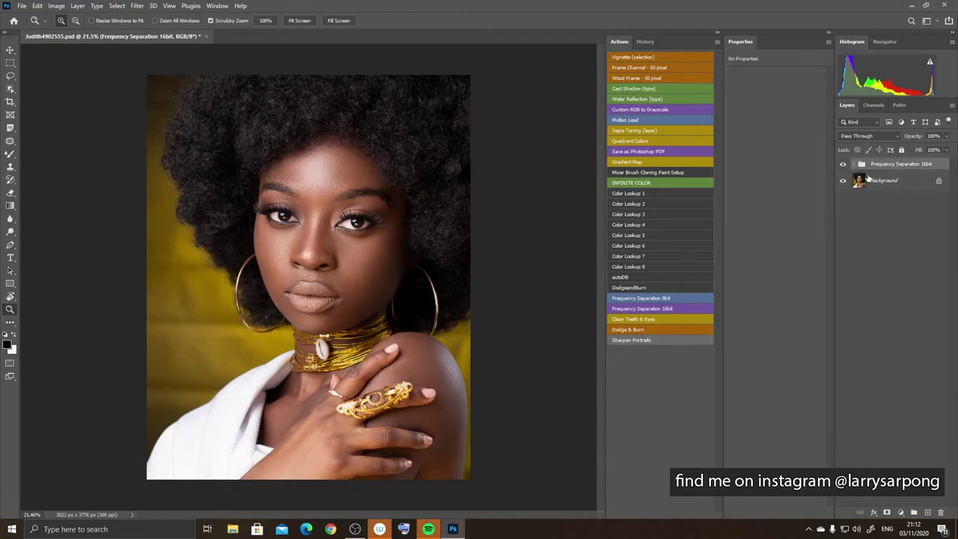
key(ctrl+0)
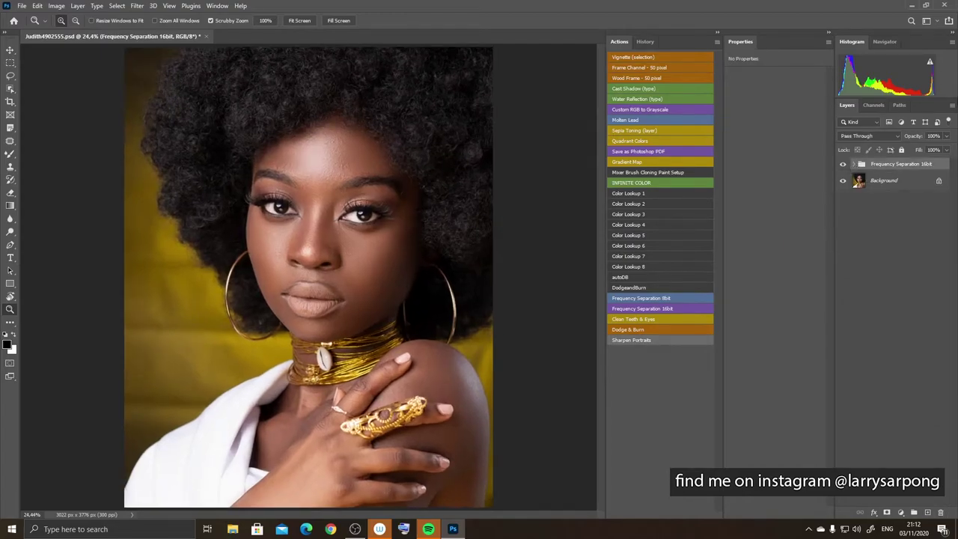
Step: Compare the portrait before and after retouching by toggling the Frequency Separation 16bit group's visibility
click(843, 163)
click(843, 164)
click(843, 165)
click(844, 164)
Step: Add a Curves adjustment layer above the frequency separation group, set its blend mode to Multiply, and name it Burn
click(900, 513)
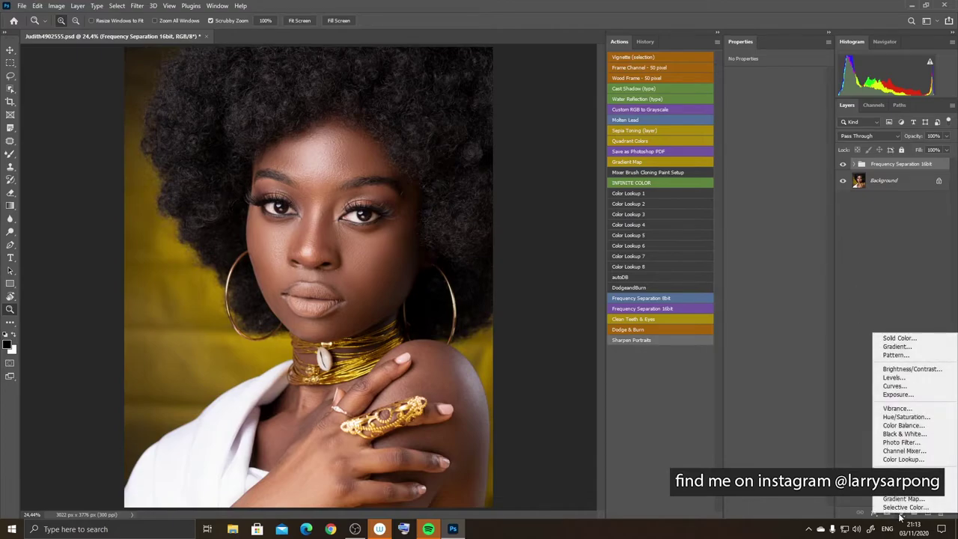
click(887, 389)
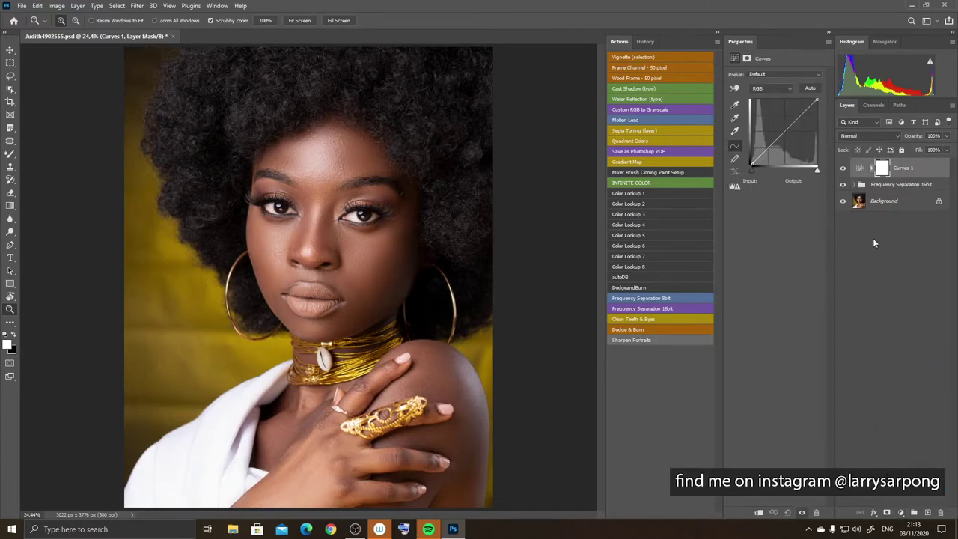
click(868, 136)
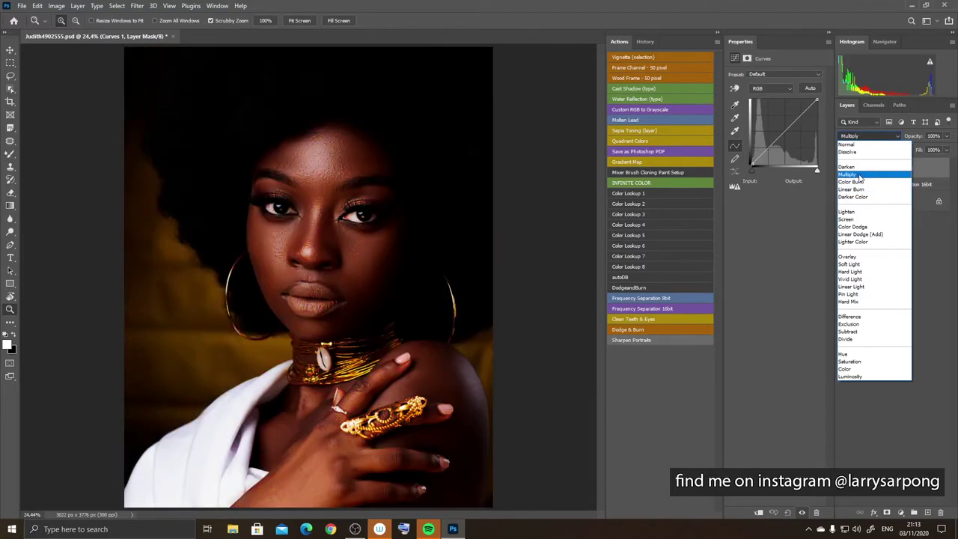
click(861, 175)
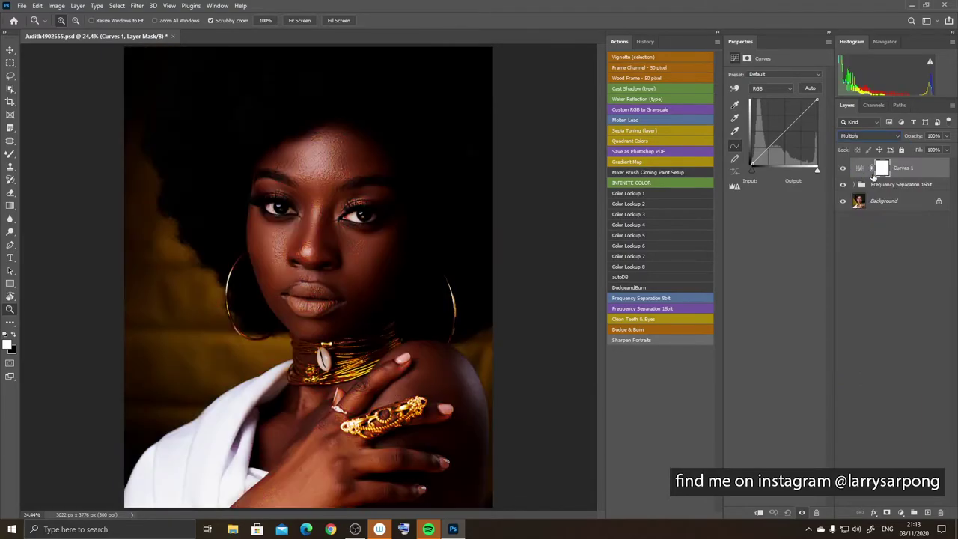
double_click(907, 169)
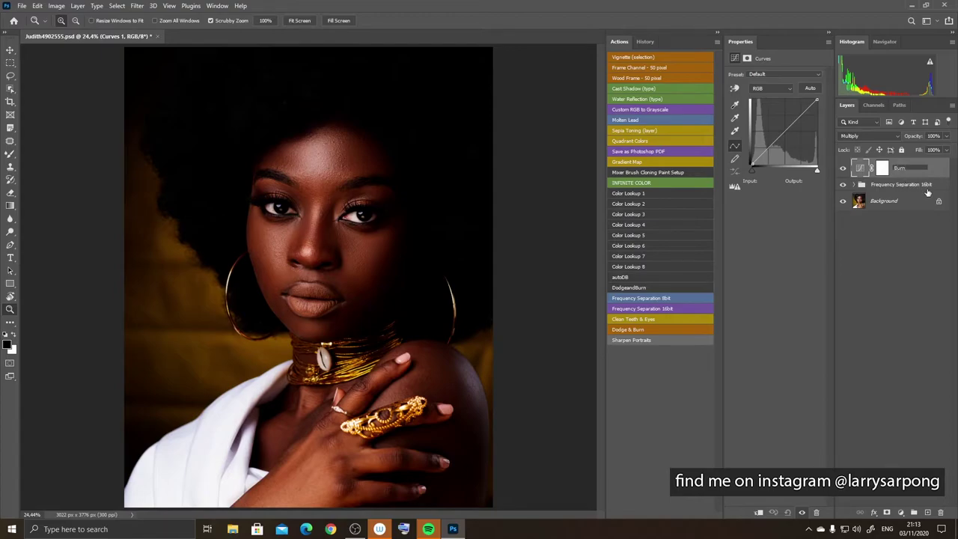
key(Return)
Step: Add another Curves adjustment layer above Burn, set its blend mode to Screen, and name it Dodge
click(902, 512)
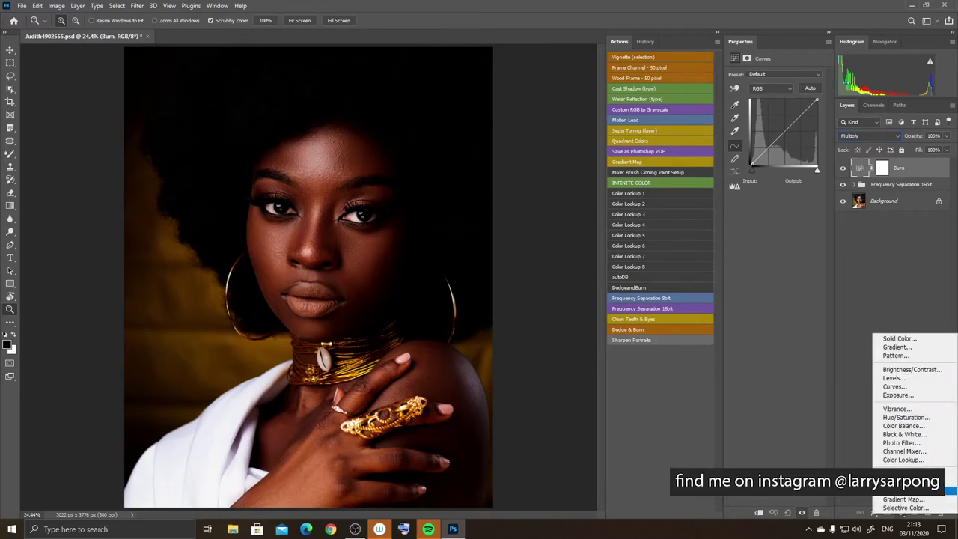
click(890, 390)
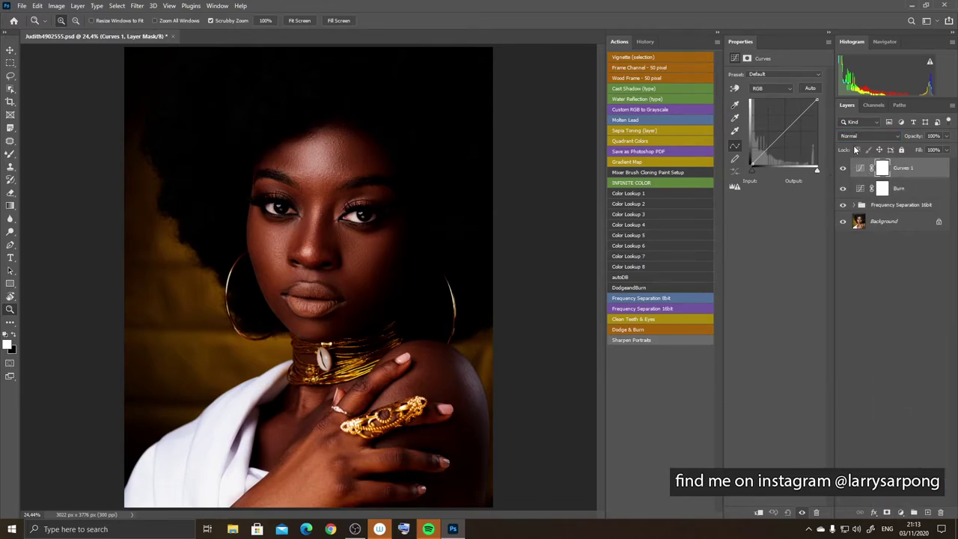
click(867, 135)
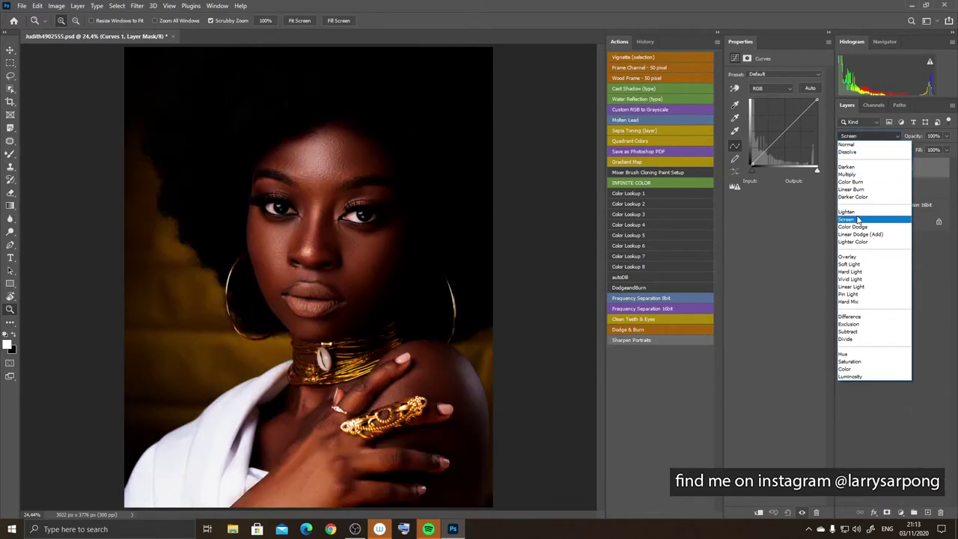
click(858, 218)
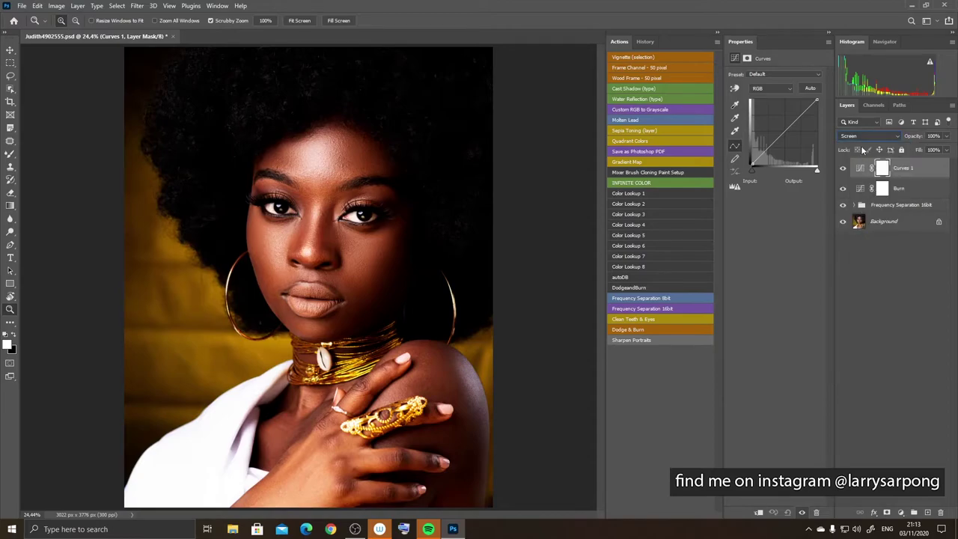
double_click(906, 168)
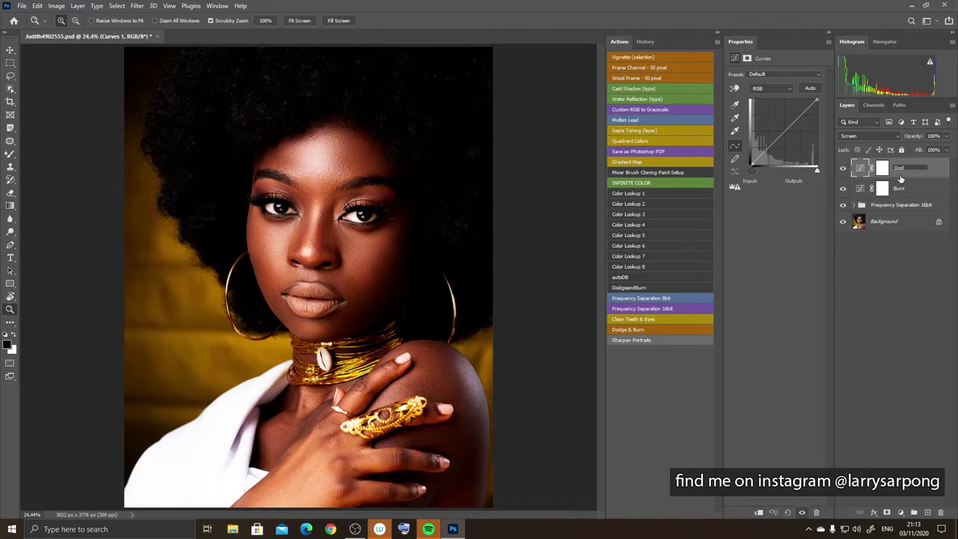
key(Return)
Step: Group the Dodge and Burn layers together and name the group DB
shift+click(929, 188)
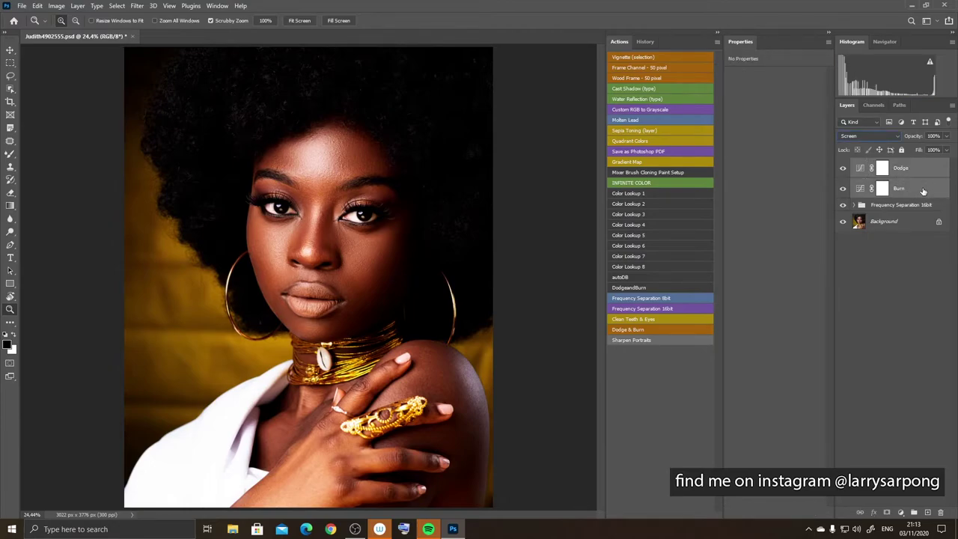
key(ctrl+g)
double_click(881, 164)
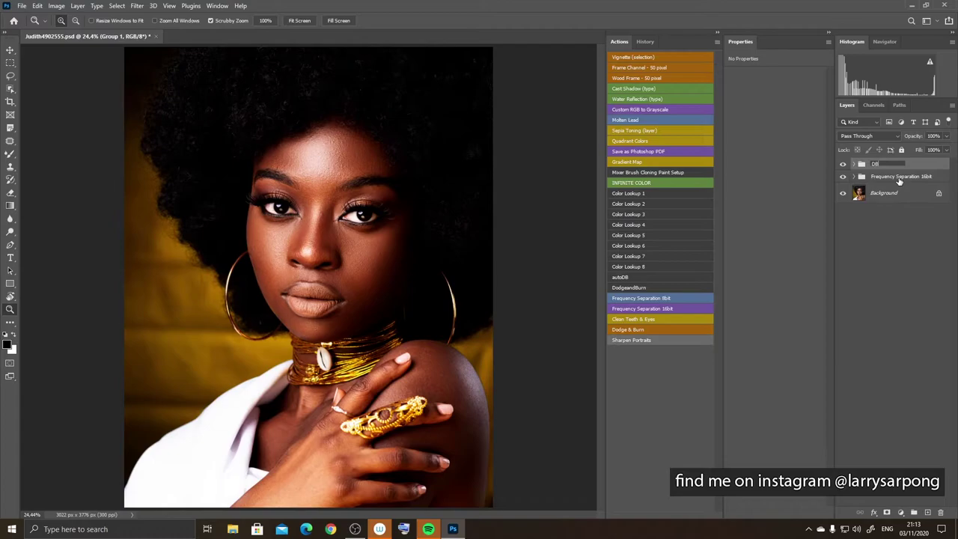
key(Return)
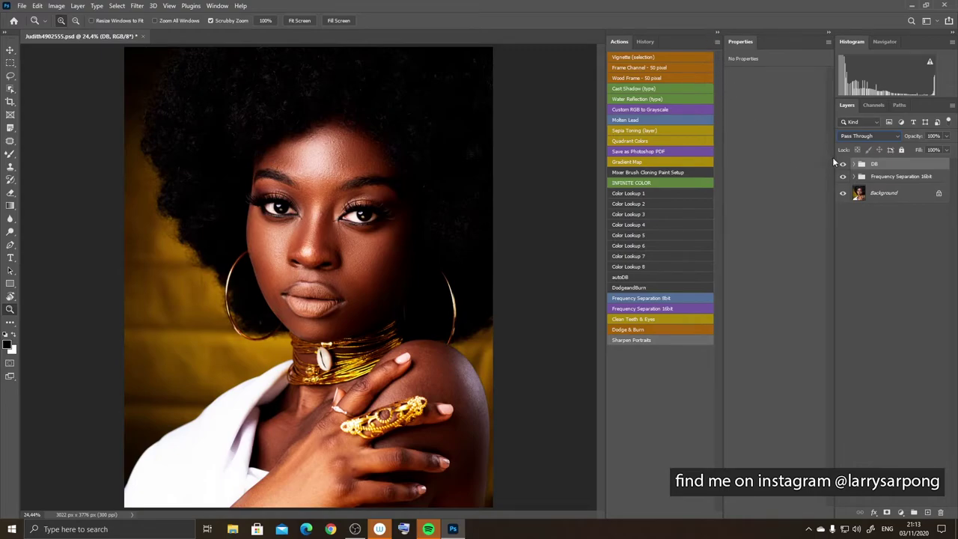
Step: Expand the DB group and hide the Burn layer, keeping only Dodge visible inside it
click(853, 165)
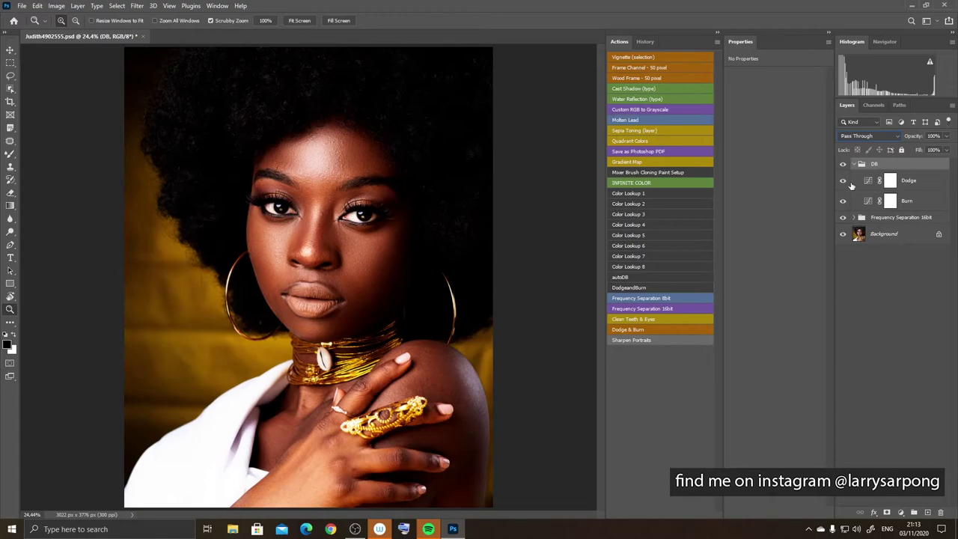
click(843, 183)
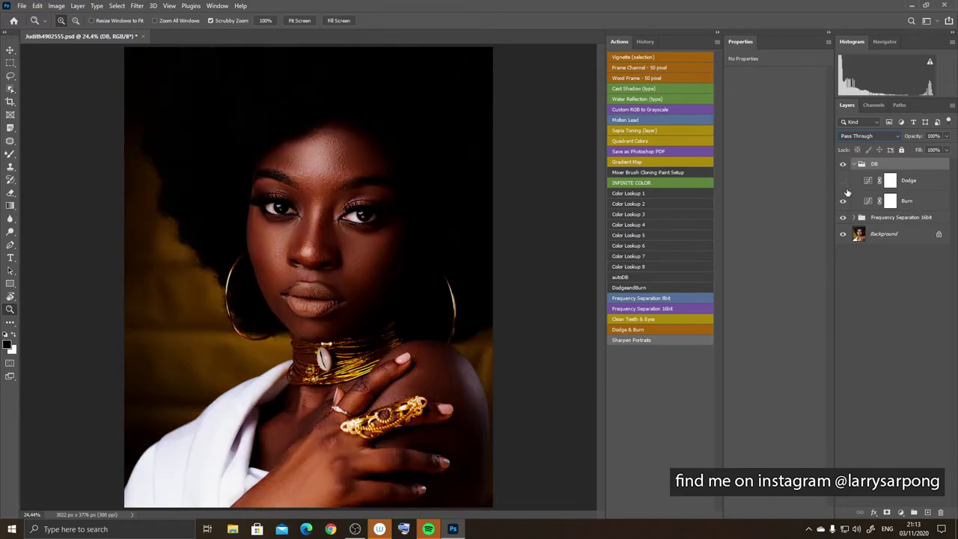
click(842, 201)
click(843, 183)
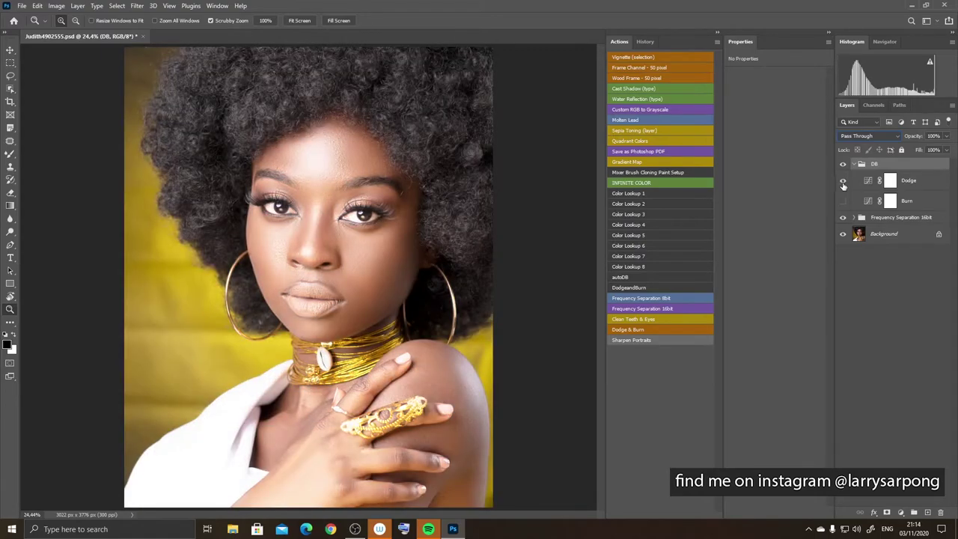
Step: Limit Dodge to the highlights with Blend If, splitting the Underlying Layer's black slider and feathering its upper half to 255
click(940, 185)
double_click(940, 185)
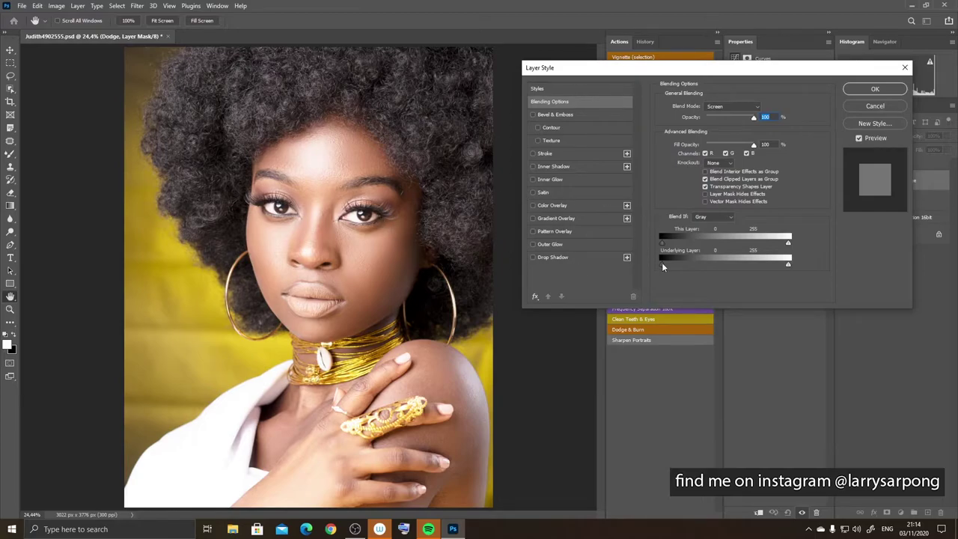
drag(662, 264, 716, 267)
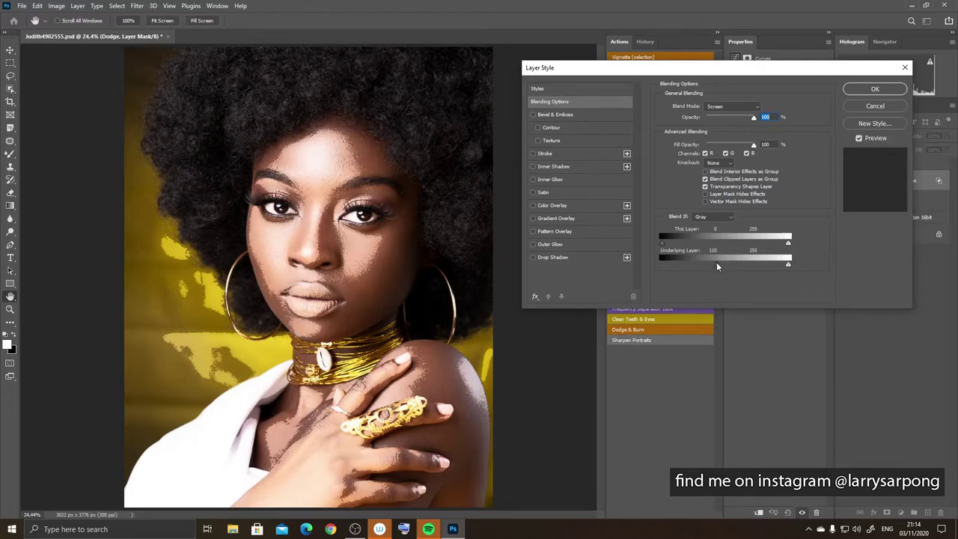
drag(716, 263, 715, 264)
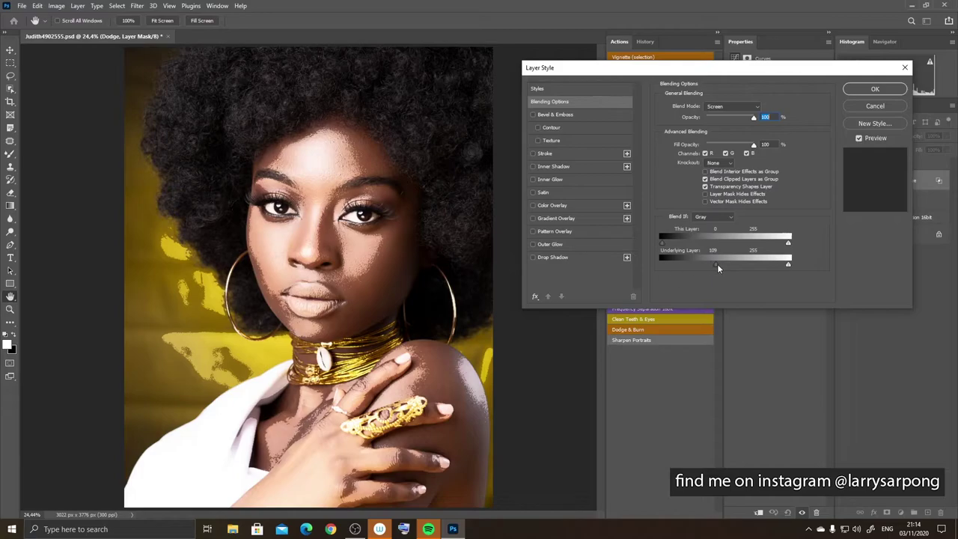
drag(717, 265, 795, 266)
key(alt)
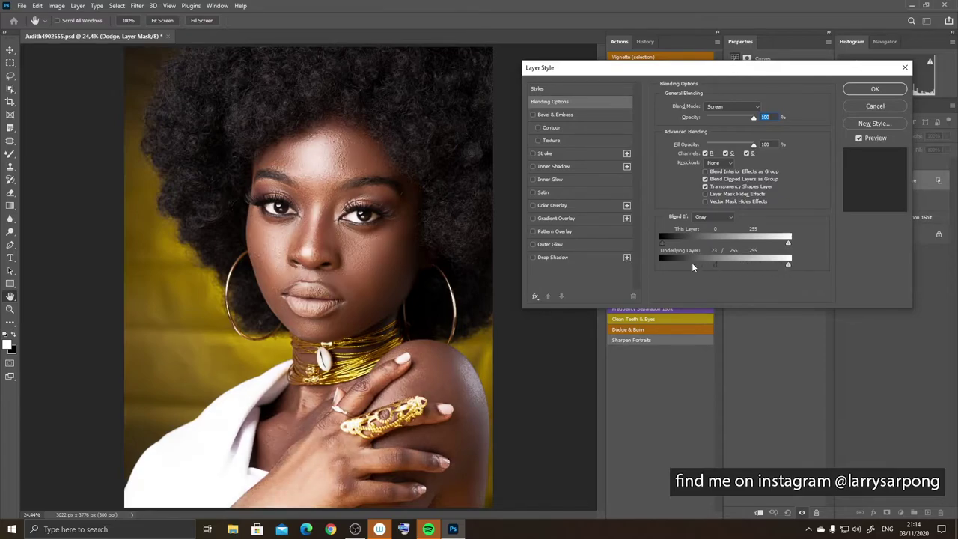
drag(692, 267, 721, 267)
click(864, 89)
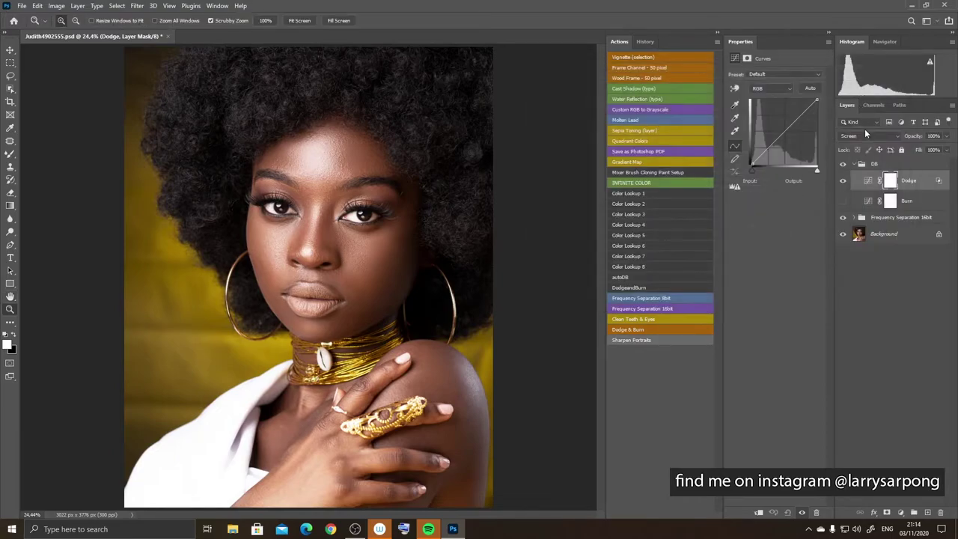
Step: Hide Dodge while limiting Burn to the shadows with Blend If, splitting the Underlying Layer's white slider up to 255, and show both layers again
click(843, 202)
click(842, 180)
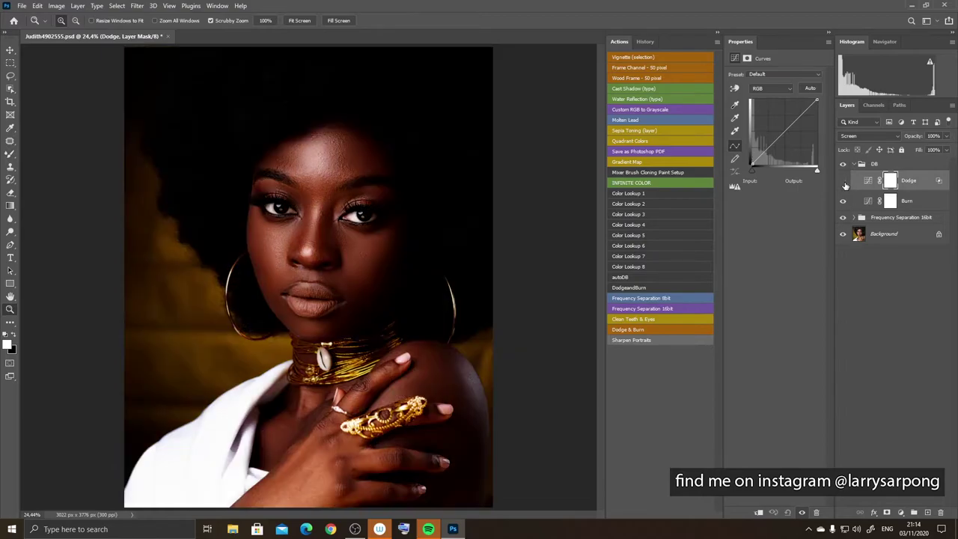
double_click(933, 203)
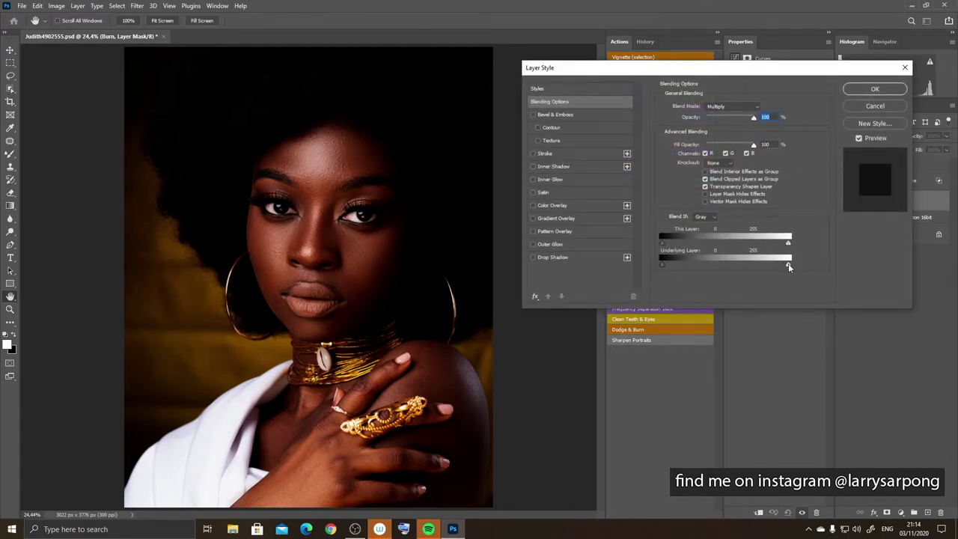
mouse_move(788, 264)
mouse_down()
mouse_move(708, 265)
mouse_move(800, 263)
mouse_up()
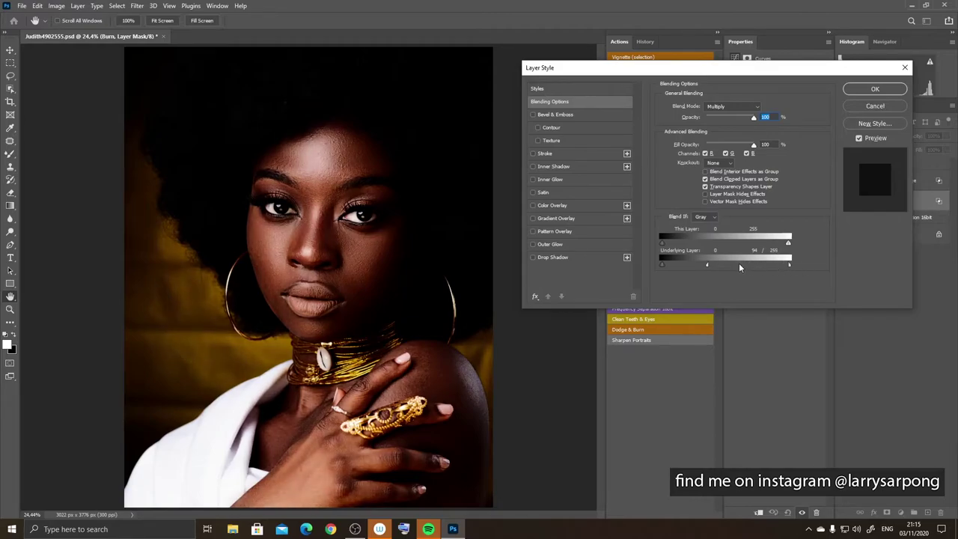
drag(709, 265, 713, 267)
click(875, 89)
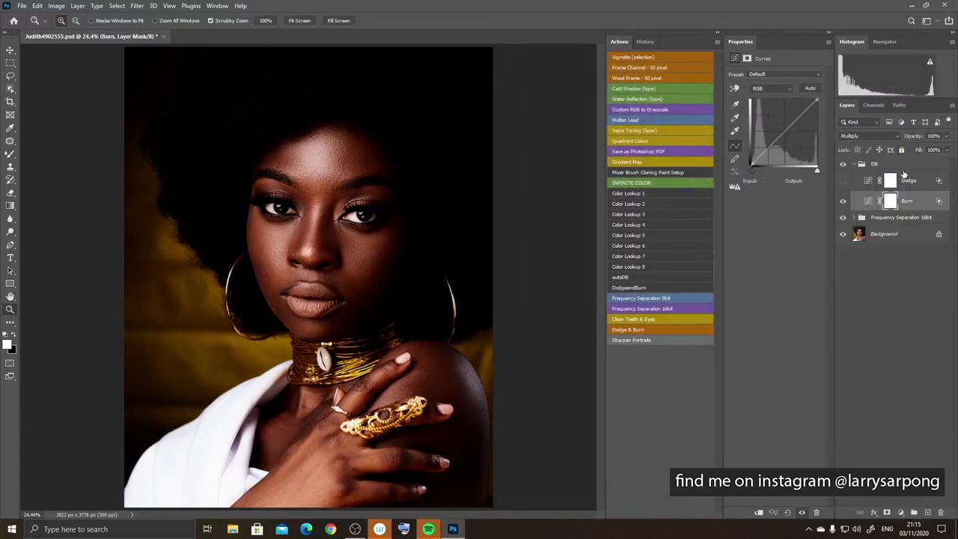
click(842, 181)
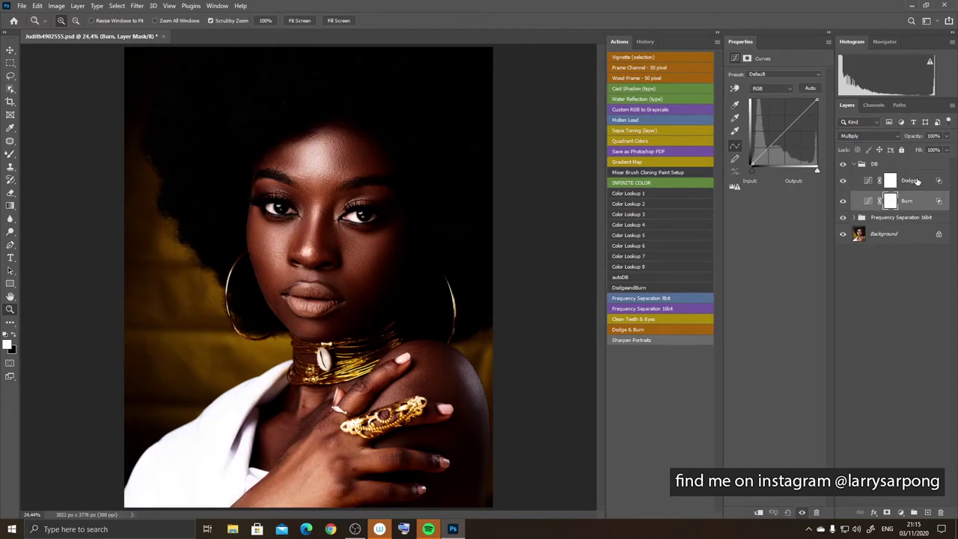
Step: Collapse the DB group and reduce its opacity to 45%, comparing the image with the group hidden and shown
click(879, 169)
click(854, 165)
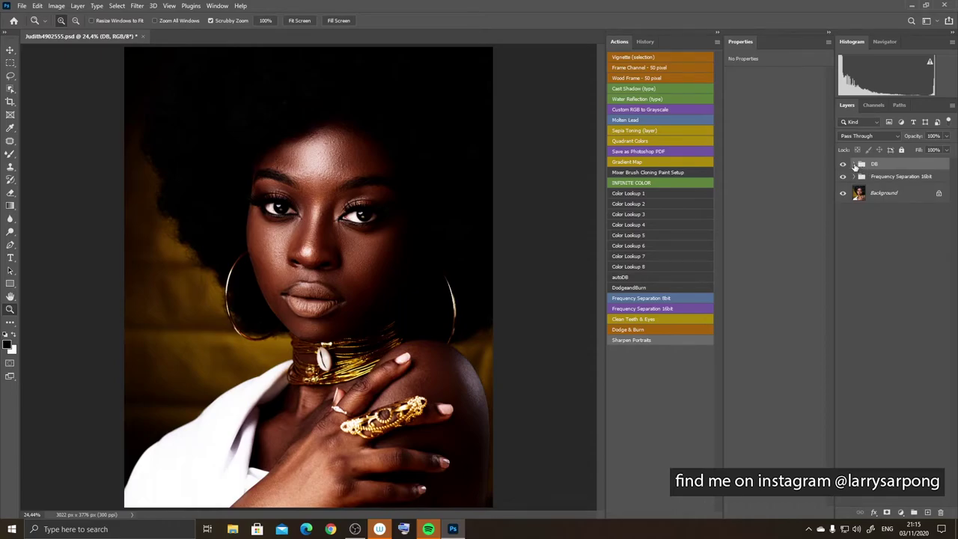
click(855, 165)
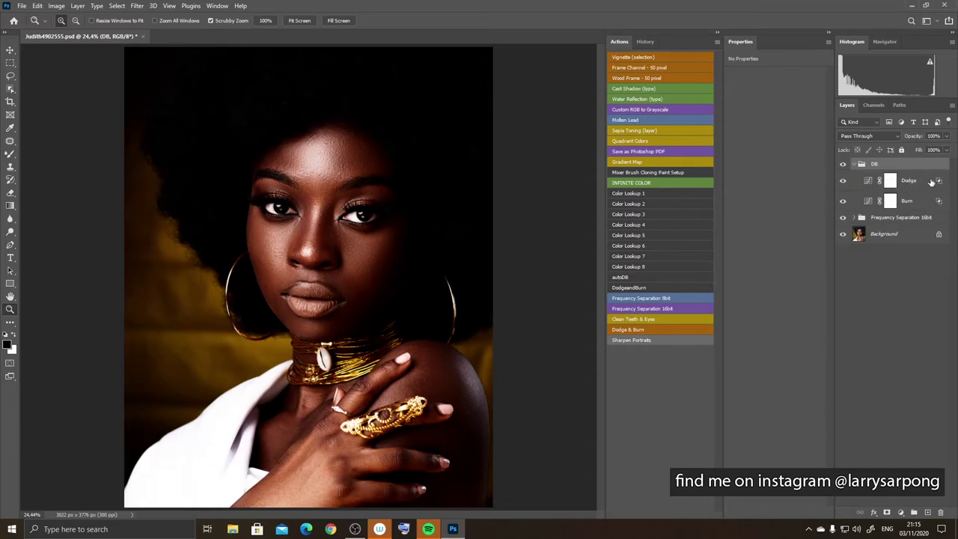
click(854, 164)
click(945, 136)
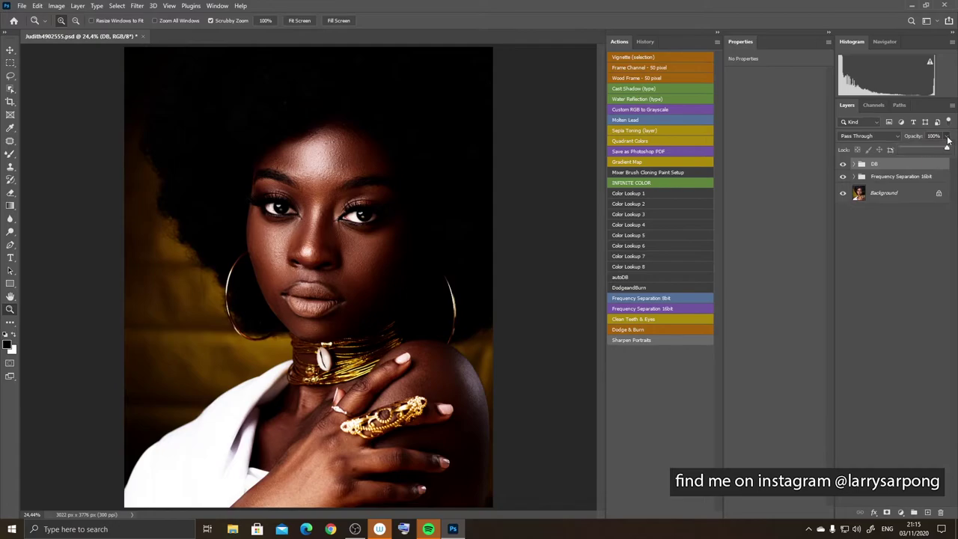
drag(924, 151, 927, 149)
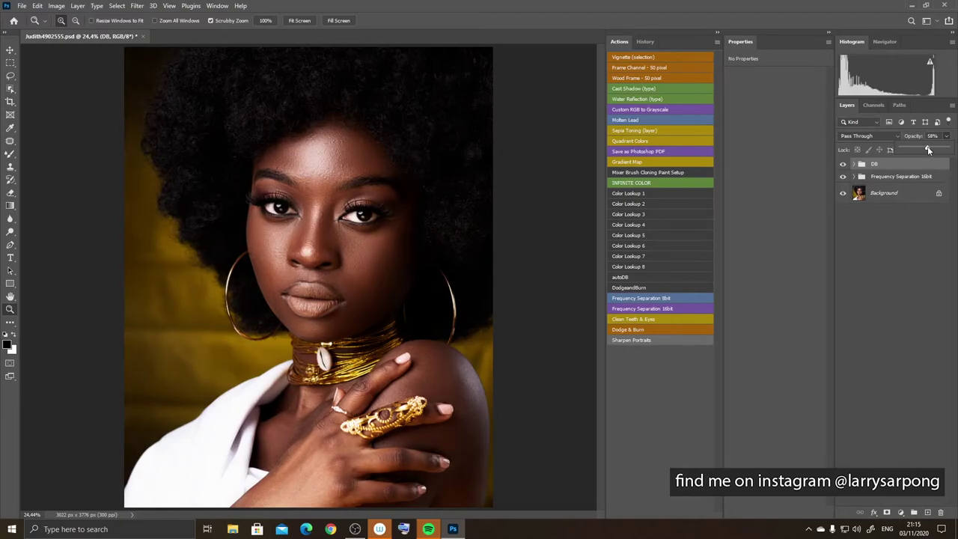
click(842, 164)
click(843, 165)
drag(929, 146, 925, 145)
click(857, 249)
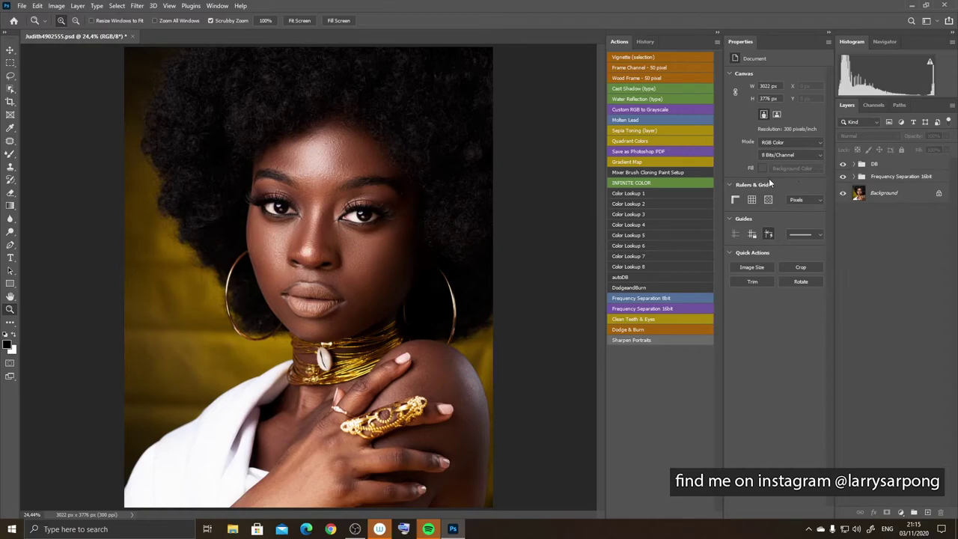
Step: Compare the edit with the original Background layer and set the DB group's opacity to 32%
alt+click(843, 194)
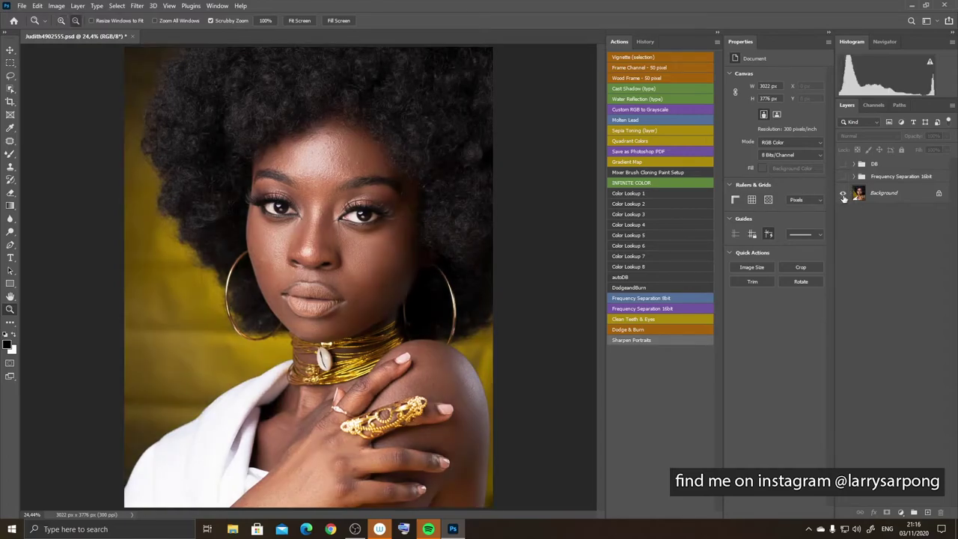
alt+click(843, 194)
click(888, 166)
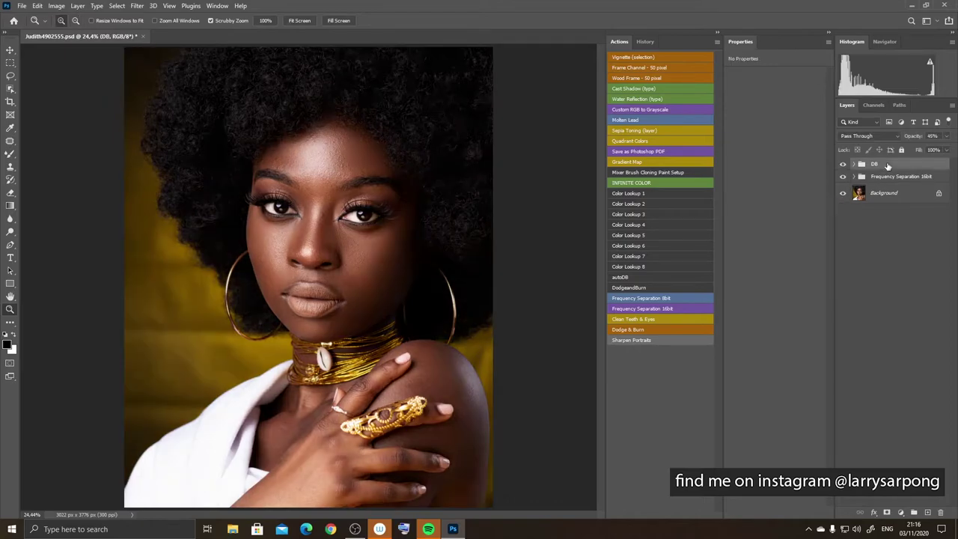
click(947, 136)
click(918, 147)
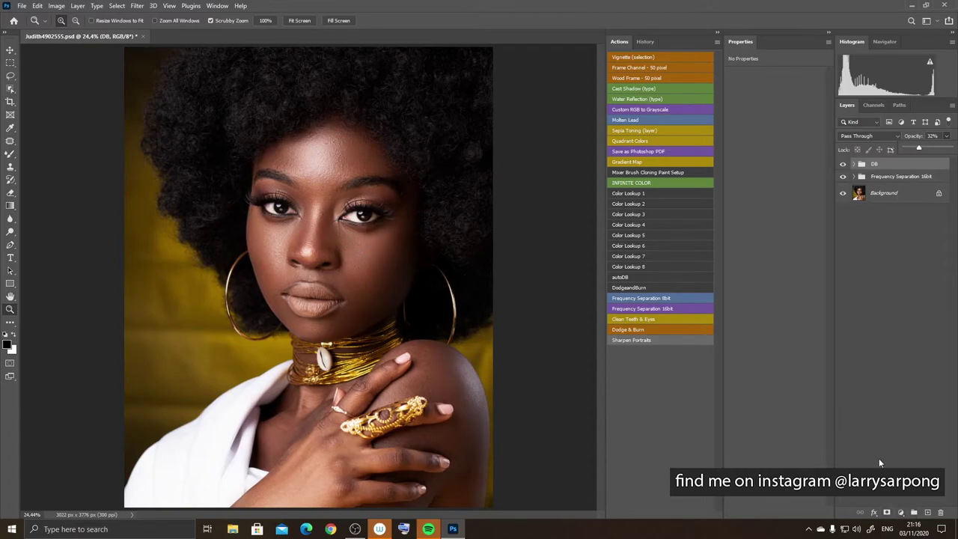
Step: Add a Black & White adjustment layer in Multiply mode above the DB group and invert its mask to black
click(900, 512)
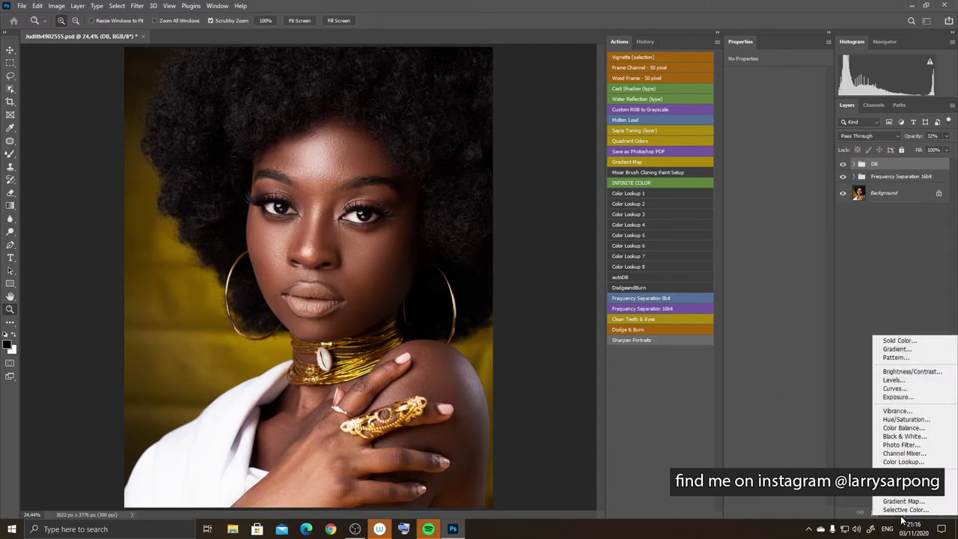
click(902, 436)
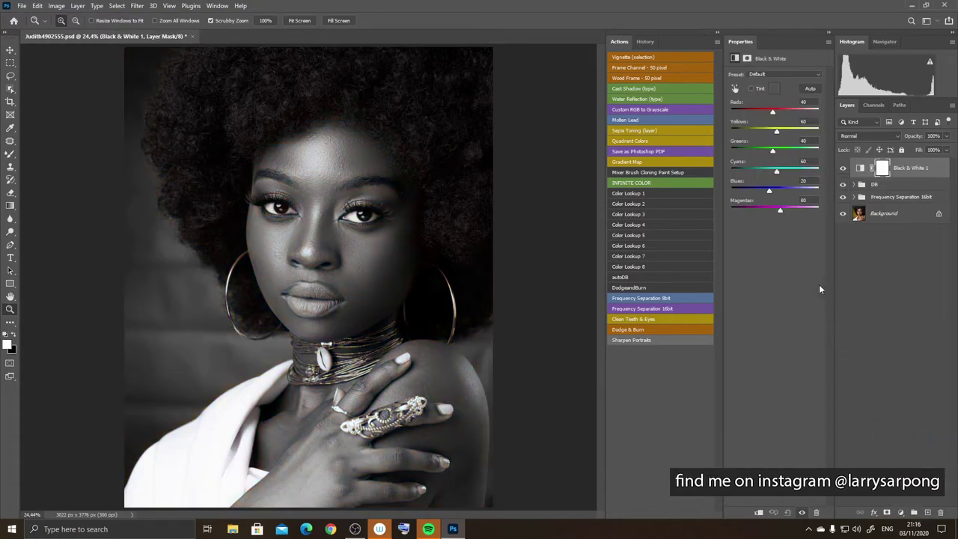
click(864, 138)
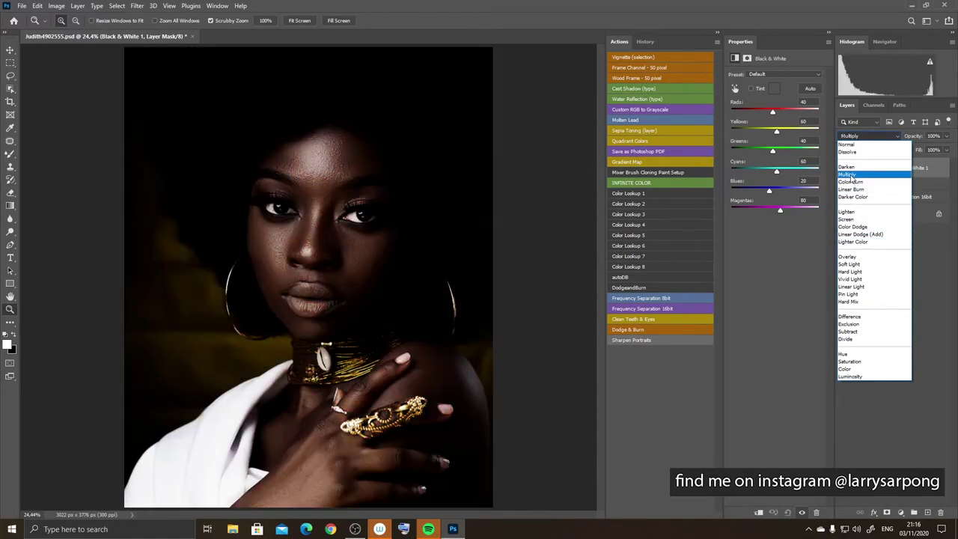
click(846, 175)
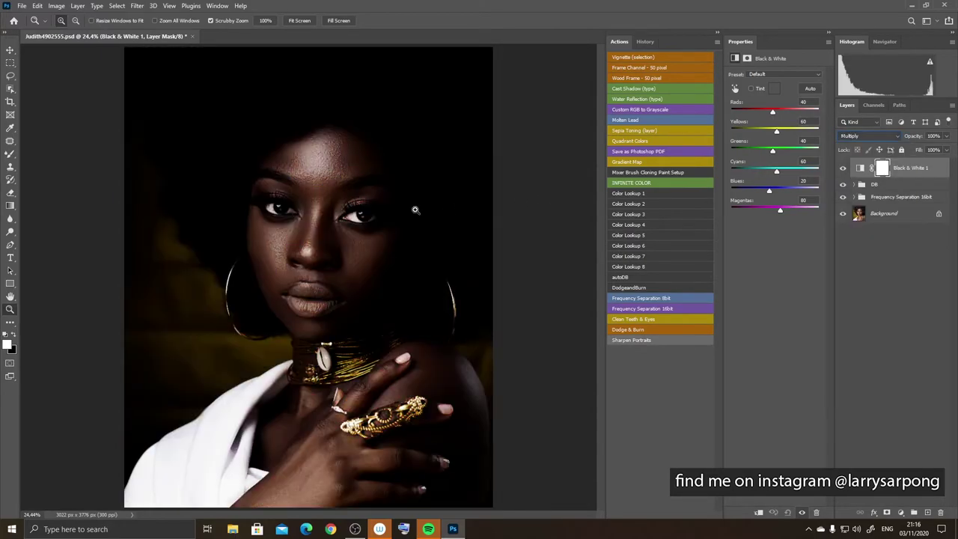
click(879, 172)
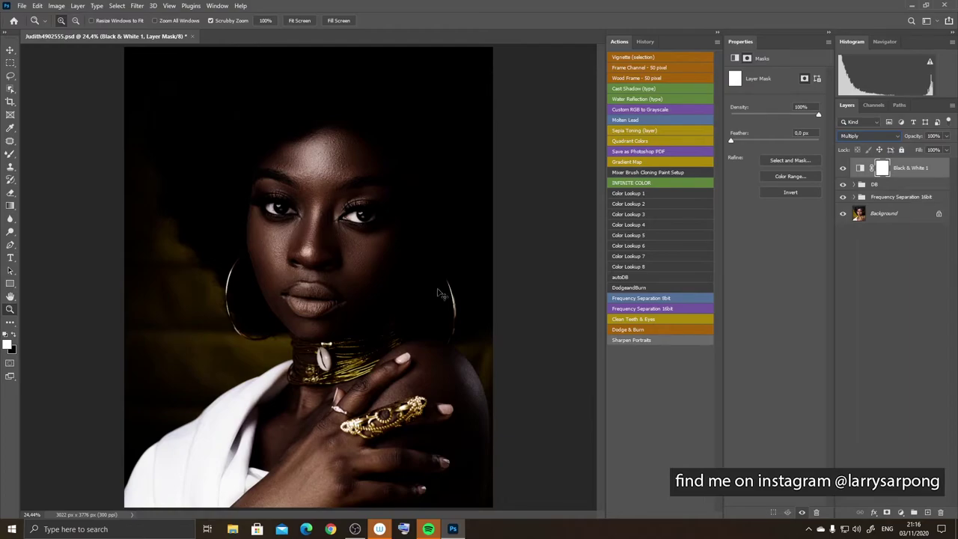
key(ctrl+i)
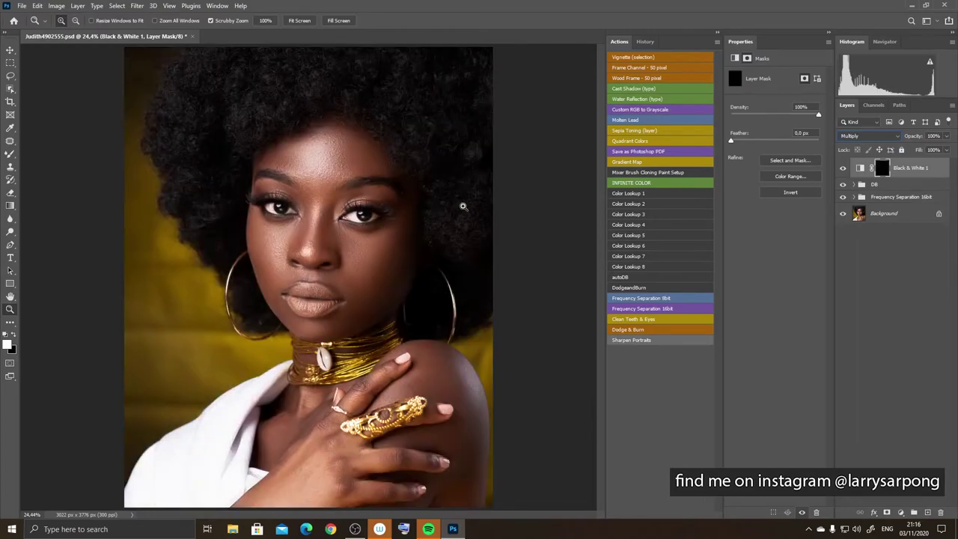
Step: Paint the forehead white on the Black & White 1 layer mask using the Brush tool at size 200 and 100% opacity
click(10, 154)
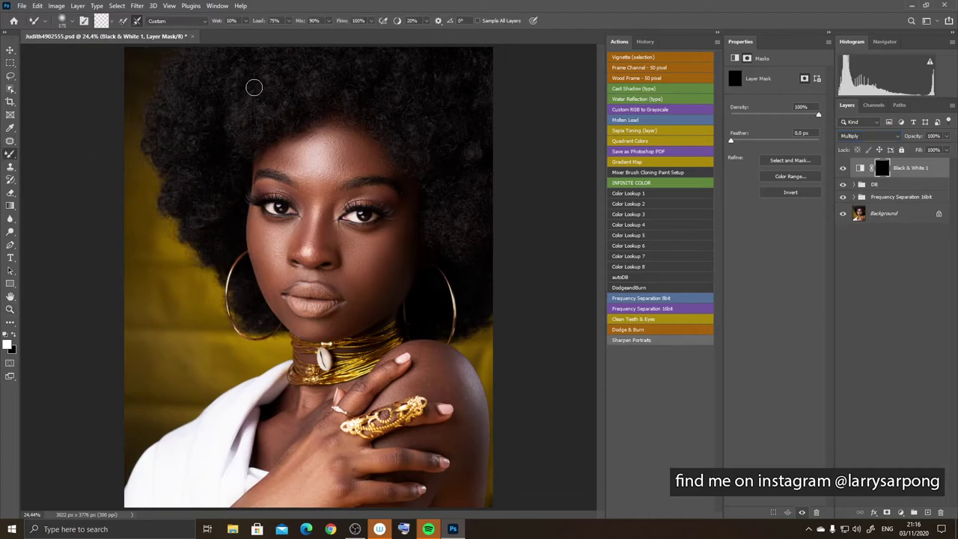
right_click(10, 154)
click(45, 154)
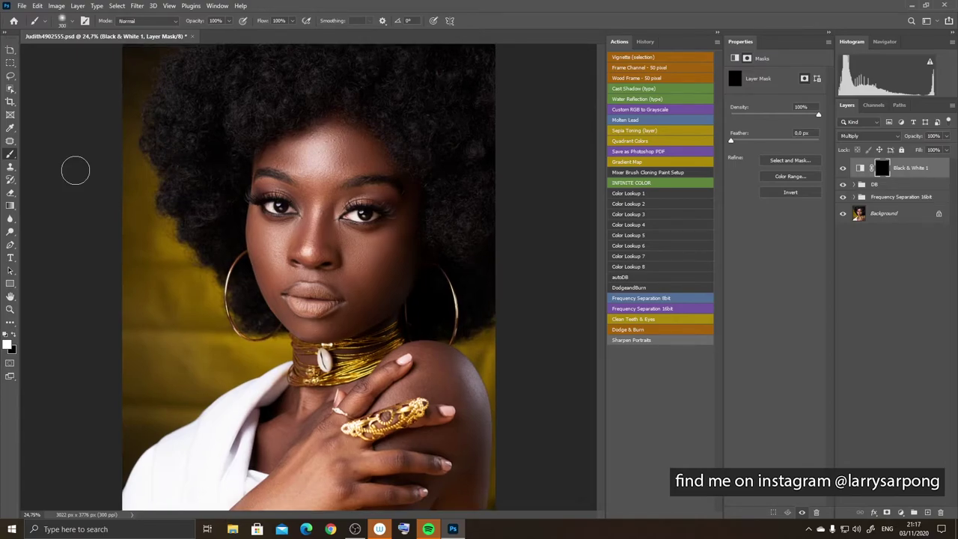
key(z)
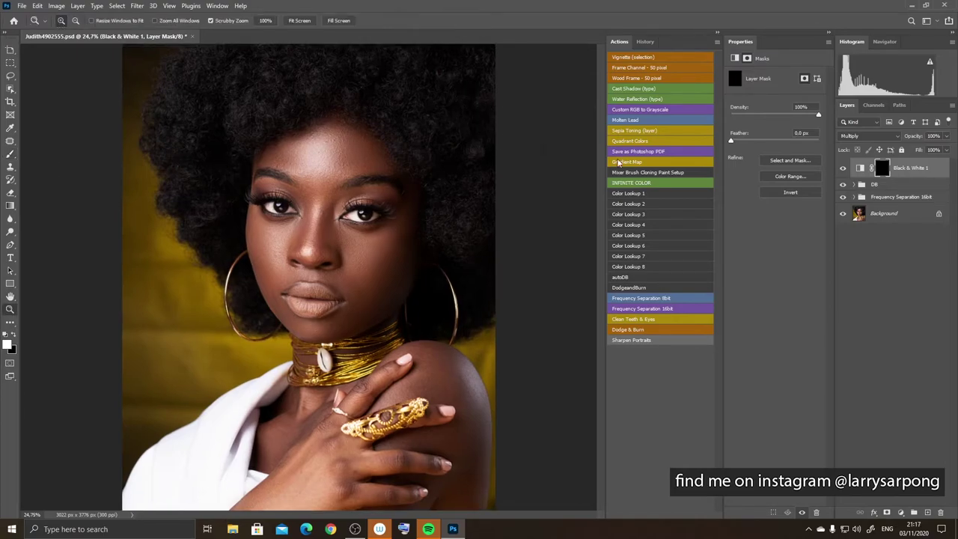
drag(330, 151, 374, 141)
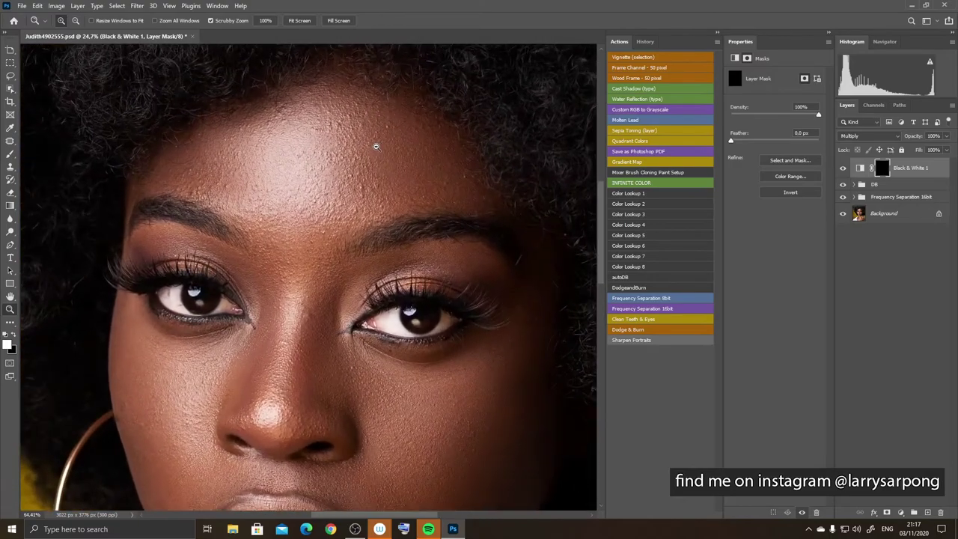
key(b)
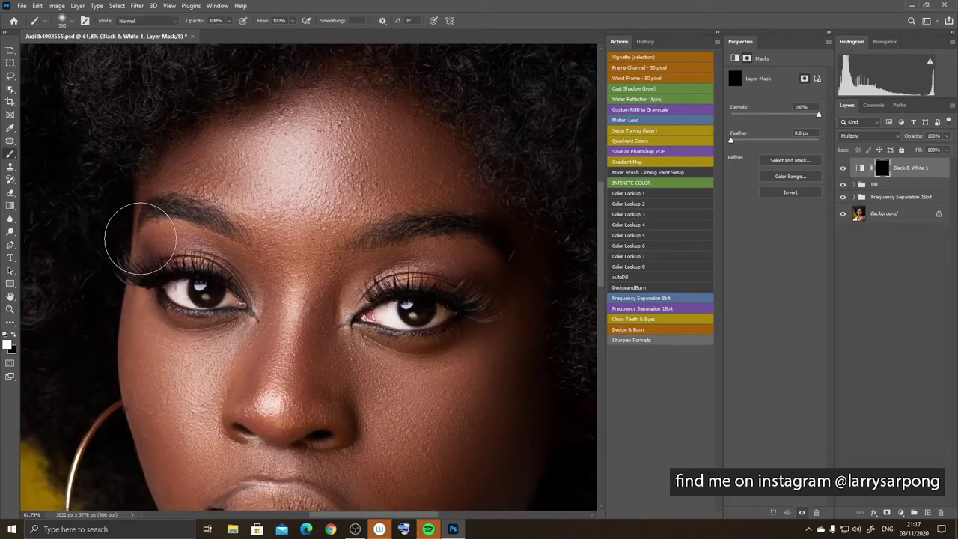
key(bracketleft)
key(bracketleft)
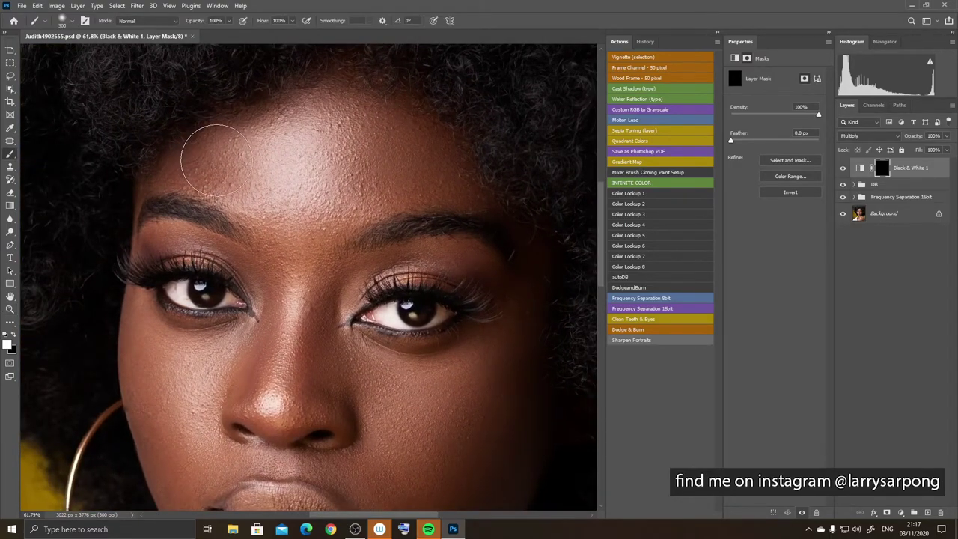
click(212, 159)
mouse_move(212, 159)
mouse_down()
mouse_move(172, 171)
mouse_move(275, 126)
mouse_up()
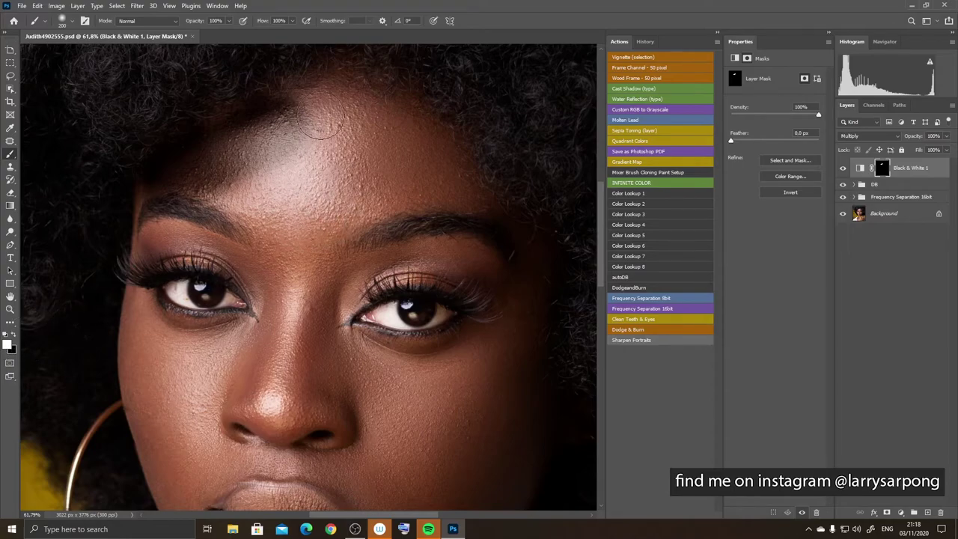
mouse_move(304, 112)
mouse_down()
mouse_move(352, 111)
mouse_move(469, 186)
mouse_move(367, 83)
mouse_move(302, 91)
mouse_move(423, 133)
mouse_move(373, 96)
mouse_move(248, 100)
mouse_move(232, 133)
mouse_move(293, 190)
mouse_move(376, 190)
mouse_move(373, 218)
mouse_move(449, 196)
mouse_move(511, 260)
mouse_move(387, 241)
mouse_move(369, 259)
mouse_move(429, 241)
mouse_move(298, 300)
mouse_move(291, 257)
mouse_move(229, 211)
mouse_move(172, 218)
mouse_move(196, 279)
mouse_move(283, 274)
mouse_move(265, 309)
mouse_move(184, 288)
mouse_move(246, 306)
mouse_up()
Step: Enlarge the brush to about 400 and paint the mask white over the remaining face, neck, shoulder and hand
key(z)
drag(254, 250, 254, 167)
key(b)
key(b)
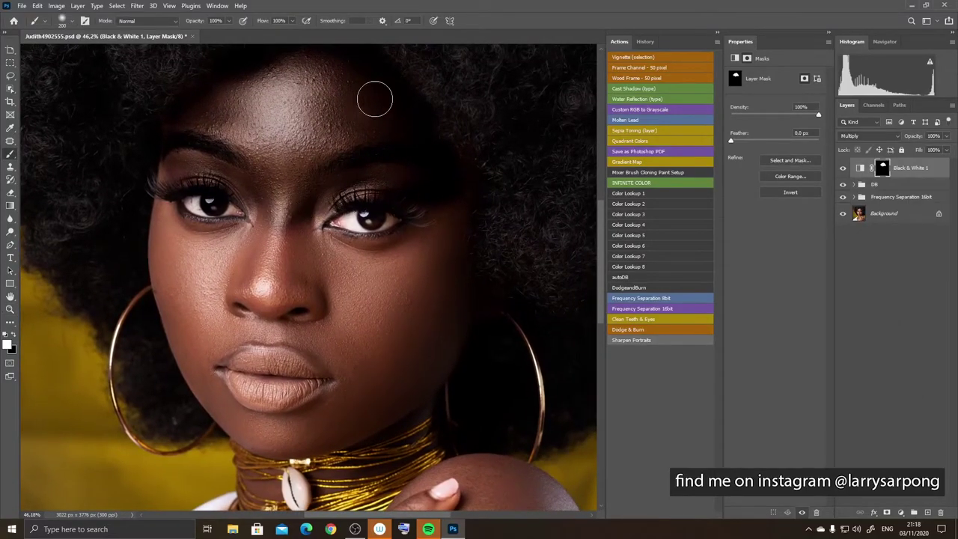
mouse_move(417, 208)
mouse_down()
mouse_move(437, 221)
mouse_move(403, 296)
mouse_move(414, 342)
mouse_move(450, 248)
mouse_move(369, 249)
mouse_move(345, 382)
mouse_move(310, 194)
mouse_move(232, 296)
mouse_move(195, 193)
mouse_move(181, 193)
mouse_move(208, 346)
mouse_move(280, 429)
mouse_move(275, 326)
mouse_up()
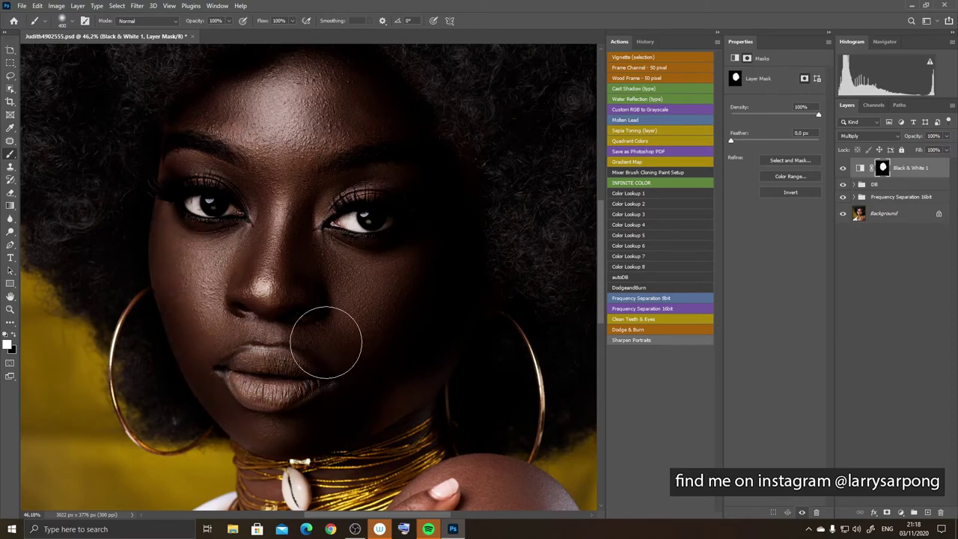
drag(330, 307, 353, 131)
mouse_move(441, 261)
mouse_down()
mouse_move(323, 201)
mouse_move(339, 383)
mouse_move(415, 361)
mouse_up()
mouse_move(190, 239)
mouse_down()
mouse_move(240, 244)
mouse_move(147, 302)
mouse_move(186, 330)
mouse_move(238, 333)
mouse_move(185, 404)
mouse_move(113, 421)
mouse_move(276, 361)
mouse_move(239, 426)
mouse_move(390, 376)
mouse_move(456, 391)
mouse_move(361, 355)
mouse_move(403, 319)
mouse_move(285, 359)
mouse_move(263, 243)
mouse_move(397, 169)
mouse_move(513, 189)
mouse_move(446, 147)
mouse_move(515, 241)
mouse_move(532, 314)
mouse_move(482, 417)
mouse_move(529, 322)
mouse_move(471, 299)
mouse_move(461, 282)
mouse_move(498, 230)
mouse_move(443, 197)
mouse_move(466, 191)
mouse_up()
Step: Reduce the brush to size 60 and paint the mask white over the skin showing through and around the gold ring
key(bracketleft)
key(bracketleft)
key(bracketleft)
key(bracketleft)
key(bracketleft)
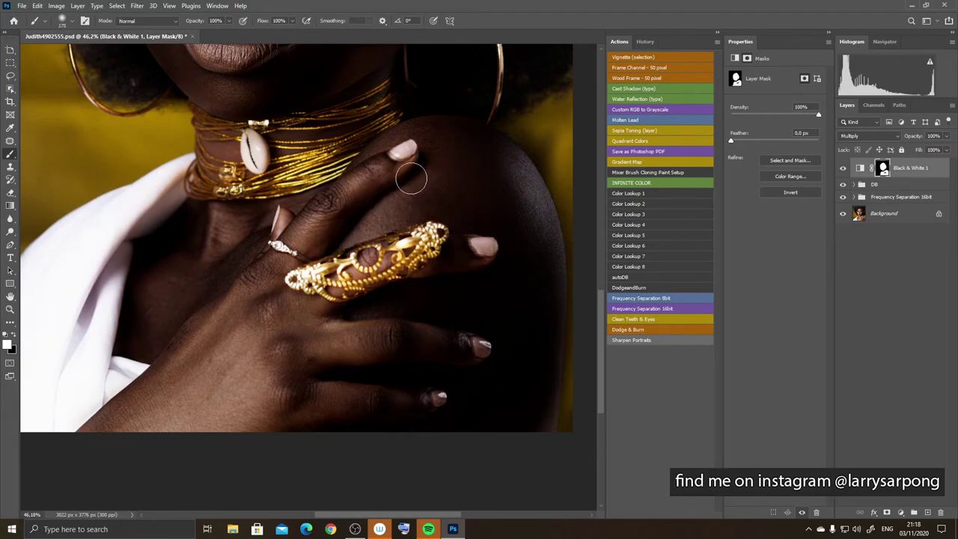
drag(367, 256, 360, 279)
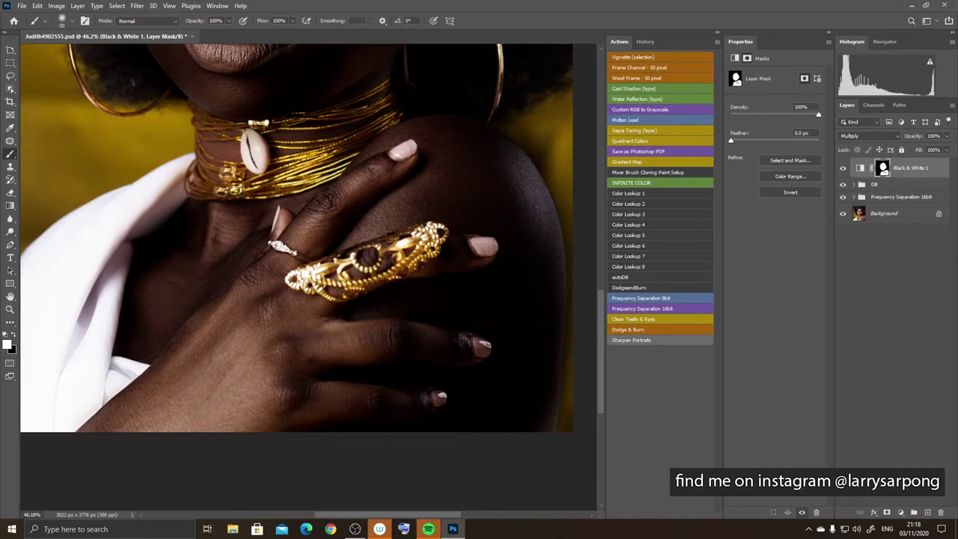
drag(426, 266, 444, 272)
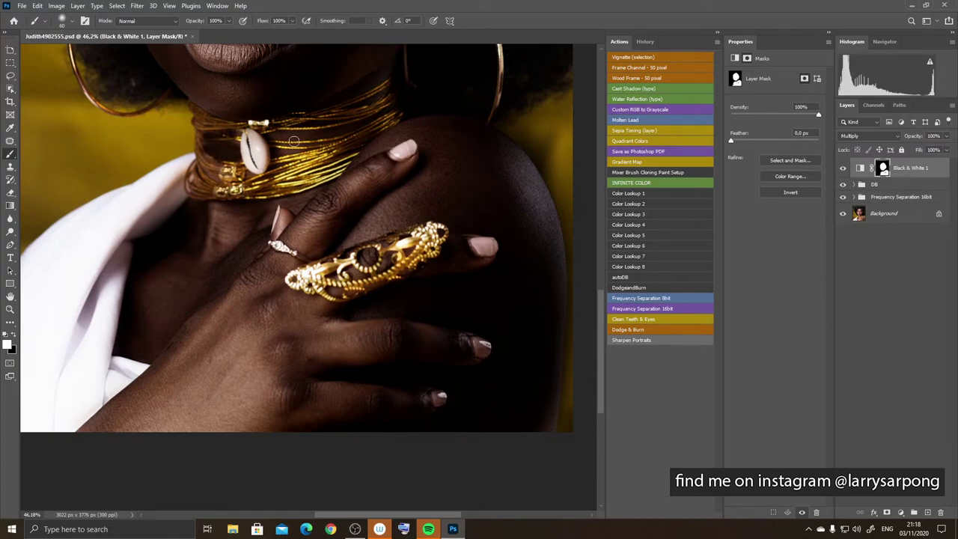
Step: Paint the mask white over the skin between the necklace strands and restore the shell pendant with a black brush at size 90
drag(294, 141, 352, 116)
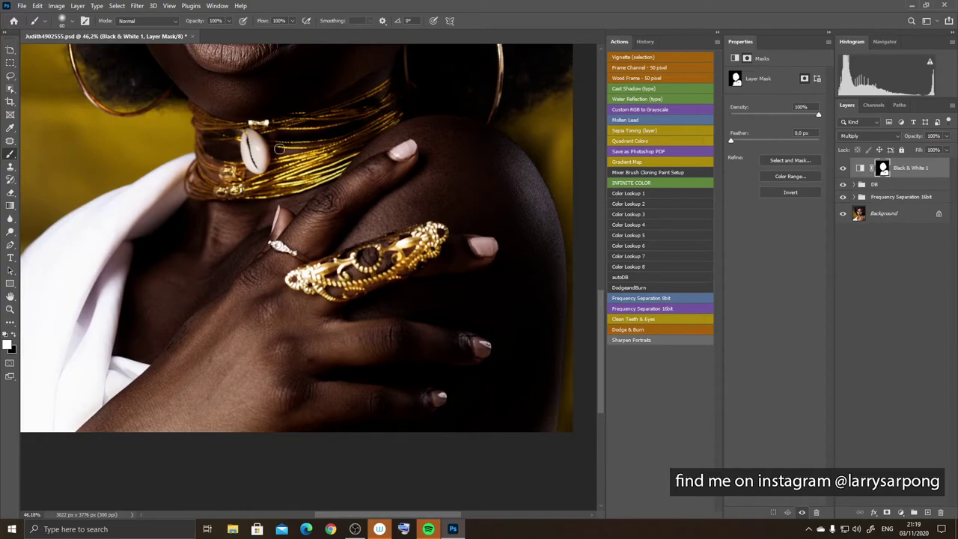
drag(279, 149, 261, 187)
drag(202, 172, 223, 172)
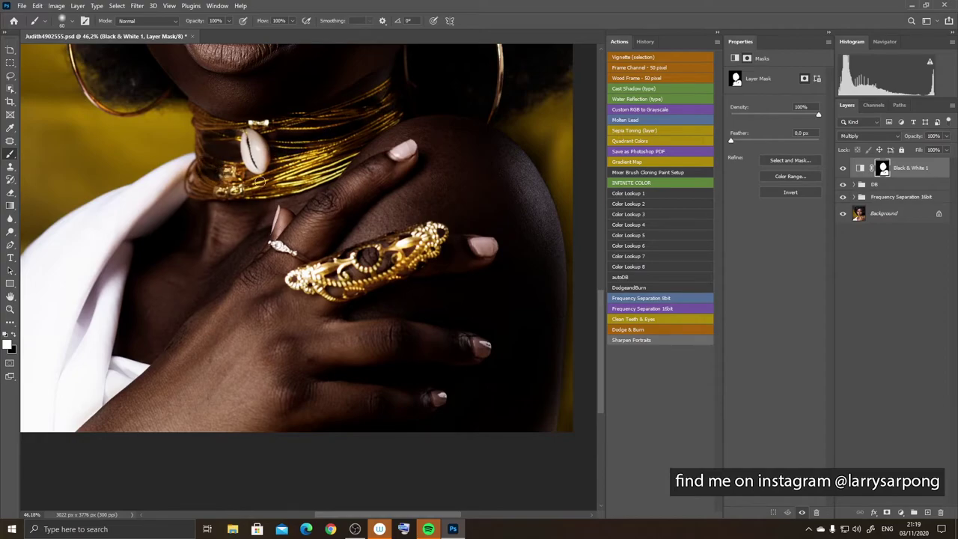
mouse_move(245, 218)
mouse_down()
mouse_move(260, 161)
mouse_move(243, 146)
mouse_up()
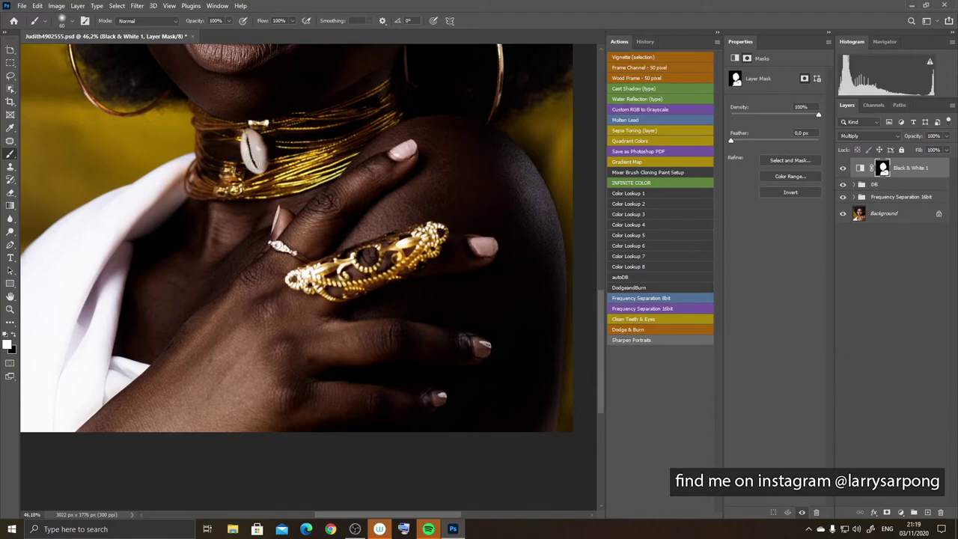
mouse_move(249, 158)
mouse_down()
mouse_move(262, 148)
mouse_move(252, 144)
mouse_move(261, 159)
mouse_up()
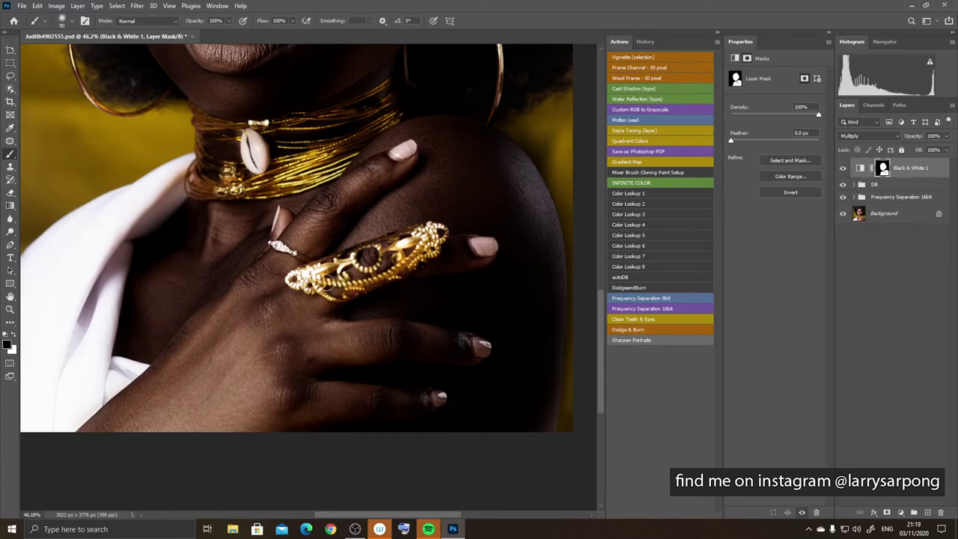
Step: Enlarge the mask brush to 500 px
key(ctrl+0)
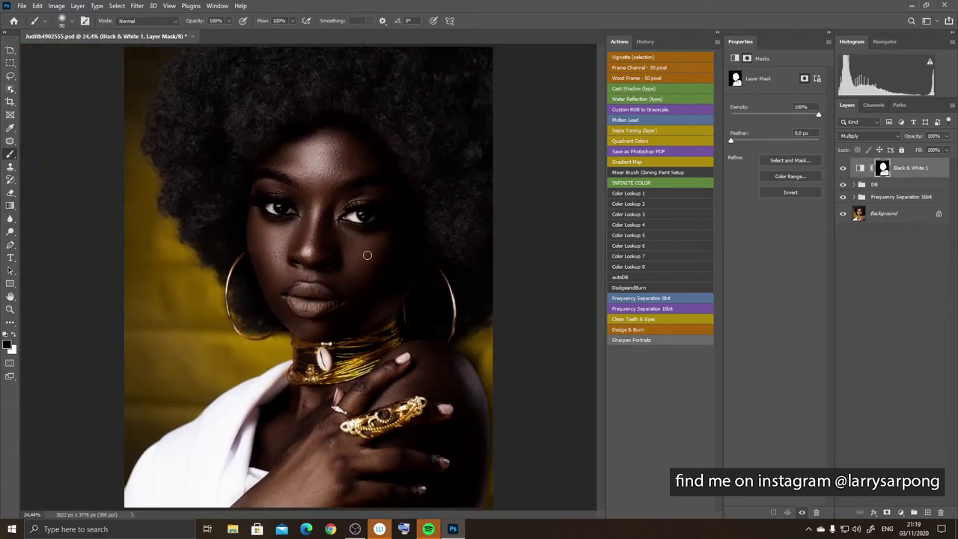
right_click(366, 255)
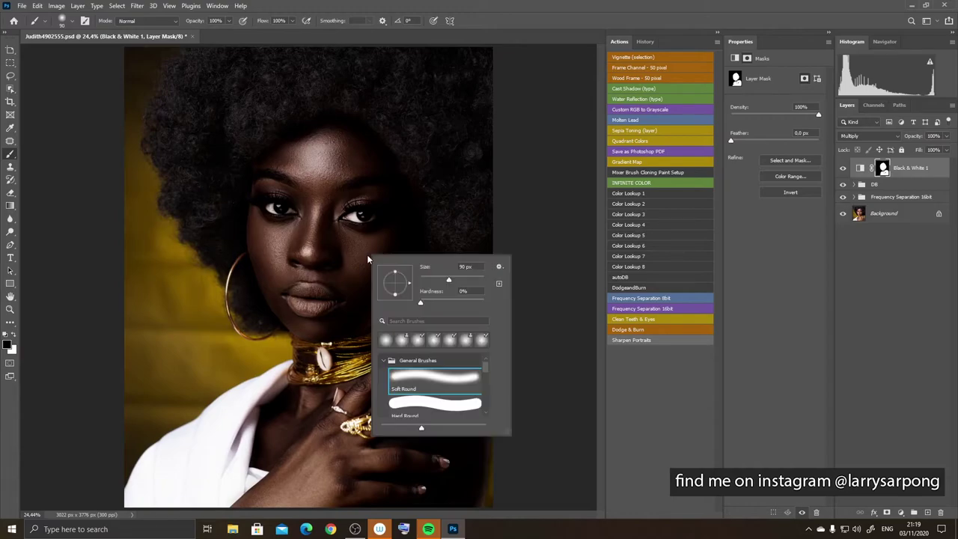
click(532, 247)
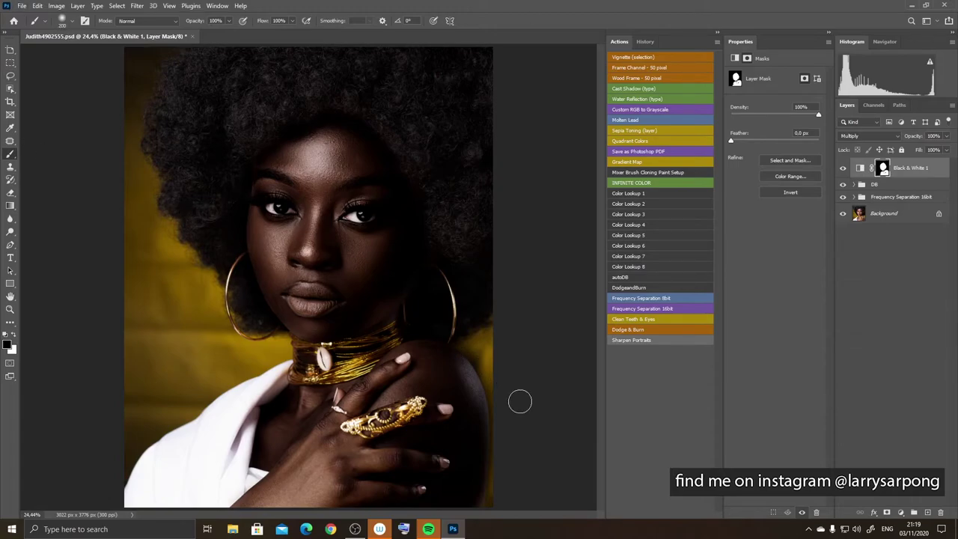
key(bracketright)
key(bracketright)
key(bracketright)
key(bracketright)
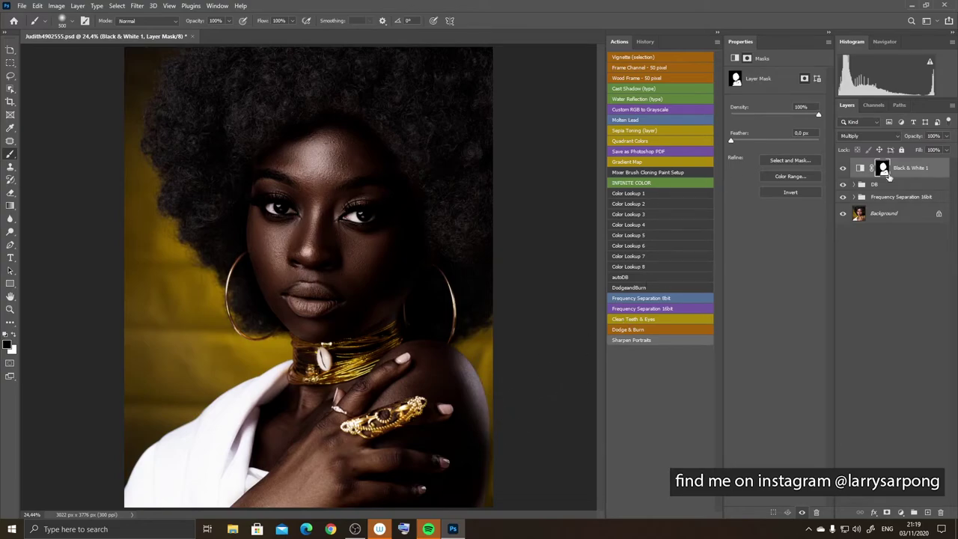
Step: Compare the portrait with and without the Black & White 1 layer, and lower that layer's opacity to 46%
click(842, 169)
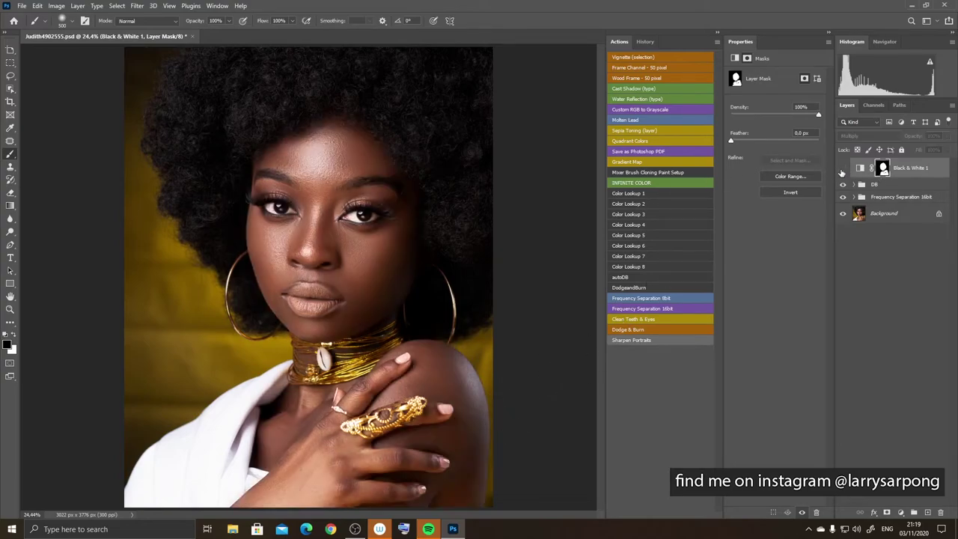
click(842, 168)
click(924, 169)
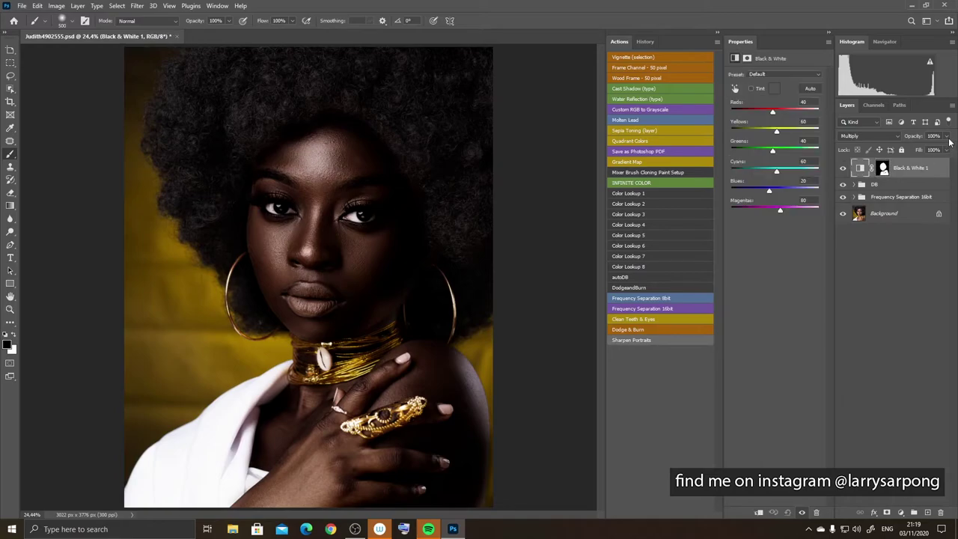
click(947, 136)
drag(946, 150, 921, 148)
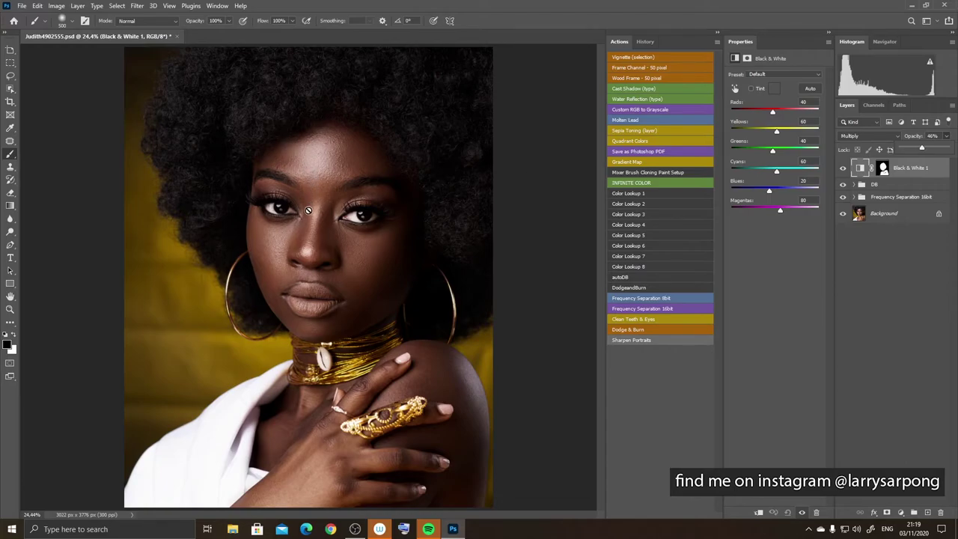
click(360, 197)
click(880, 168)
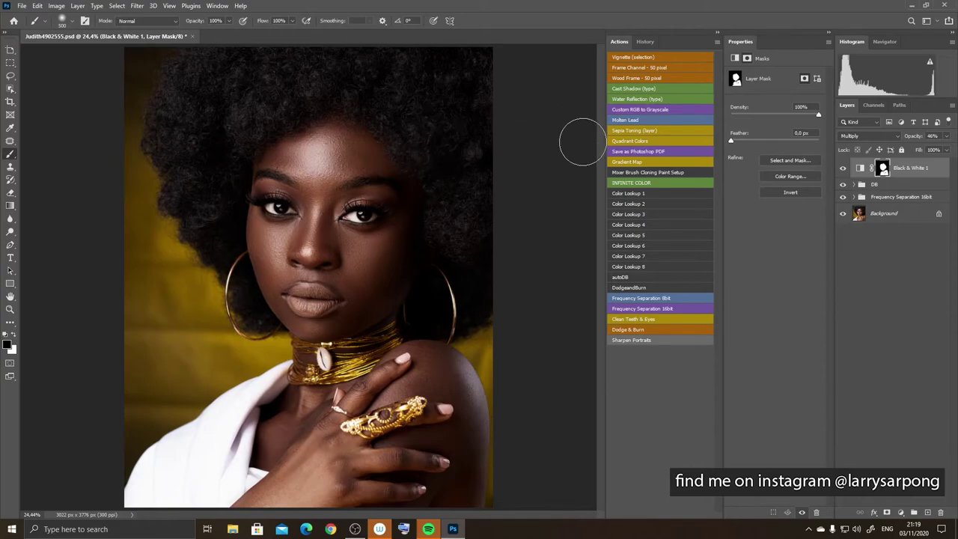
Step: Recheck the Black & White 1 layer by hiding and showing it, and fine-tune its opacity to 45%
click(843, 168)
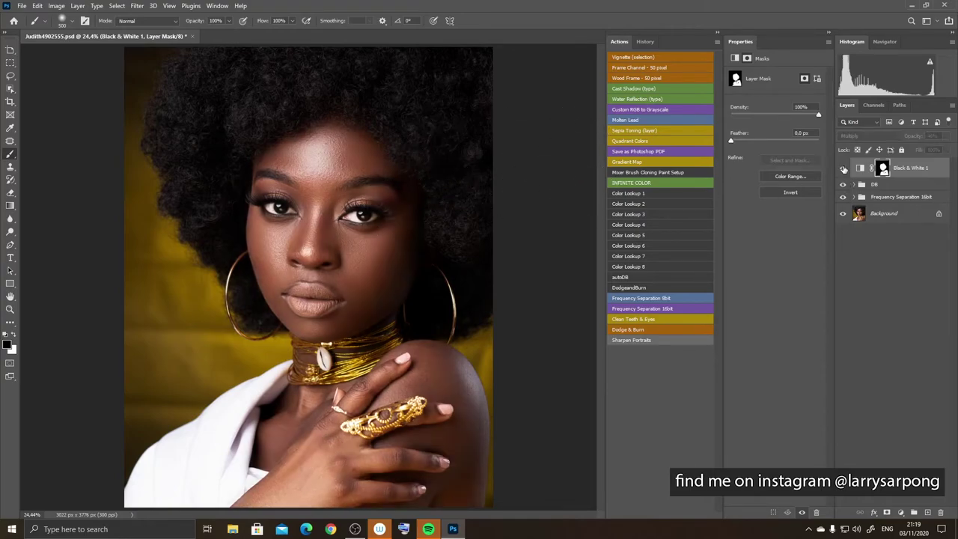
click(843, 168)
click(947, 170)
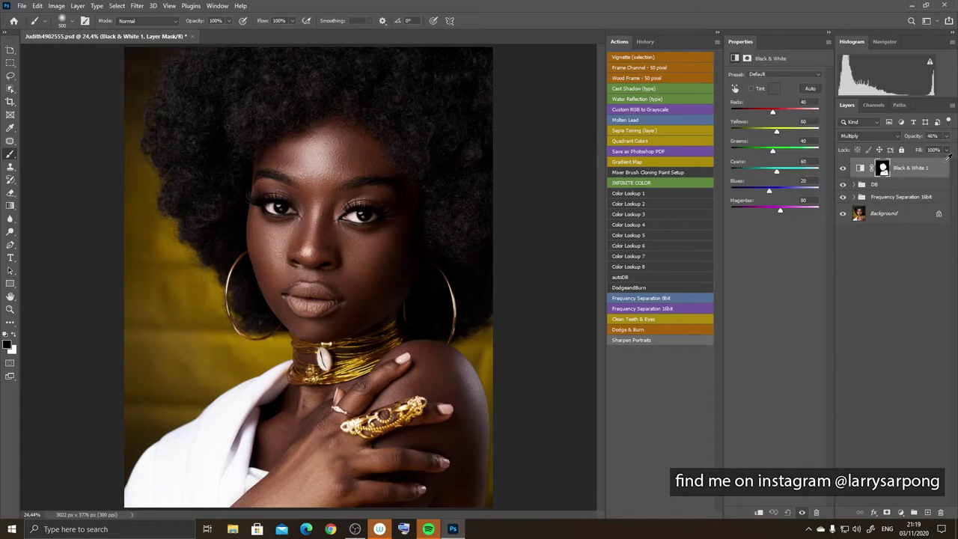
click(945, 135)
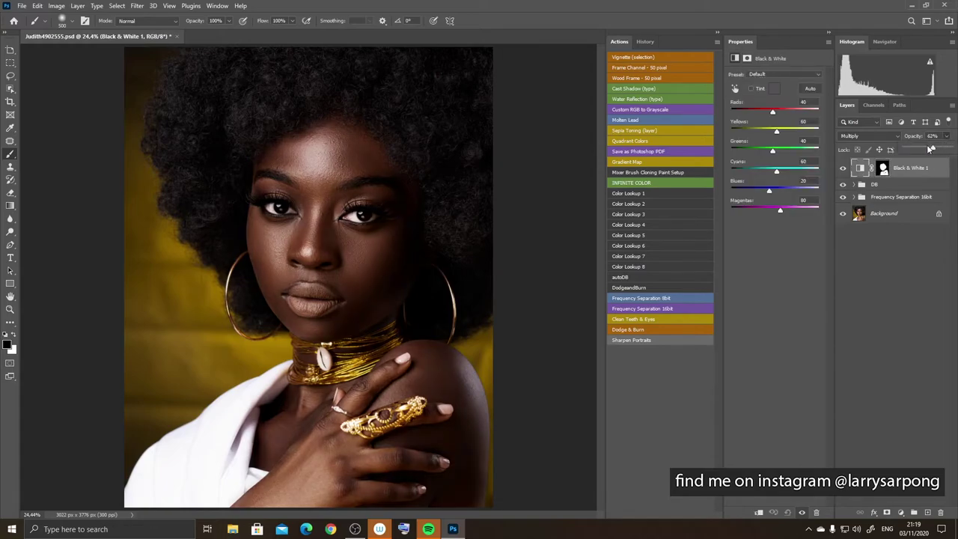
drag(927, 149, 926, 149)
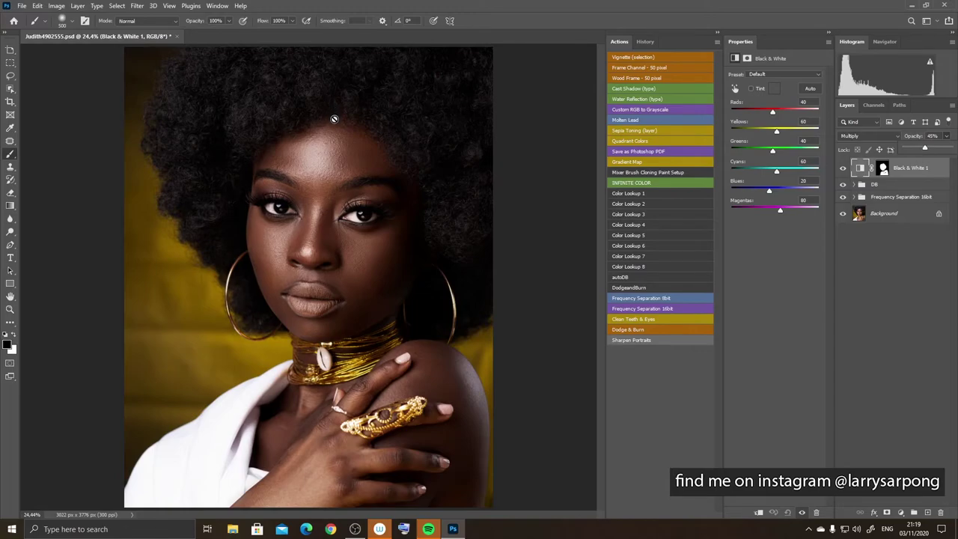
click(334, 119)
Step: Paint white on the Black & White 1 layer mask along the hairline across the forehead with the 500 px brush
click(880, 171)
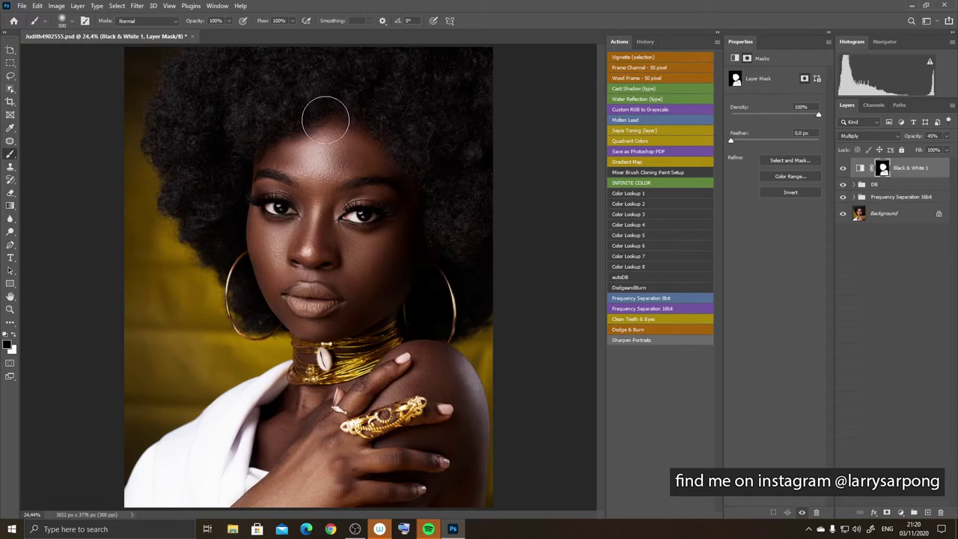
key(x)
mouse_move(293, 127)
mouse_down()
mouse_move(316, 115)
mouse_move(381, 128)
mouse_move(444, 189)
mouse_move(416, 163)
mouse_up()
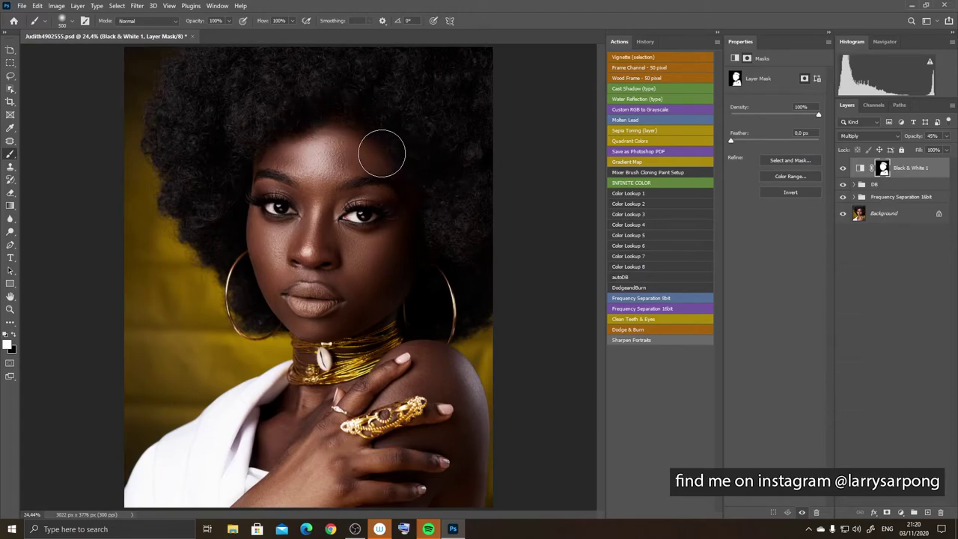
key(x)
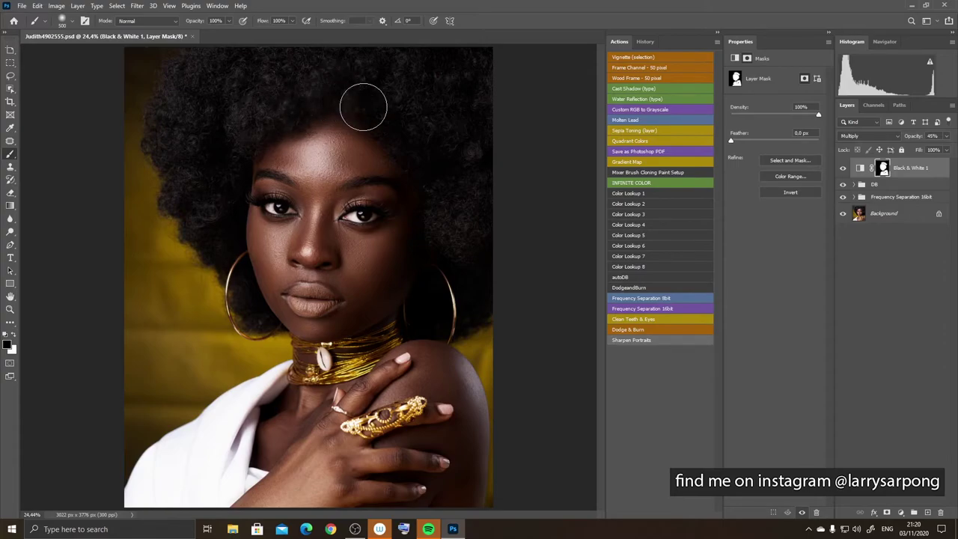
key(x)
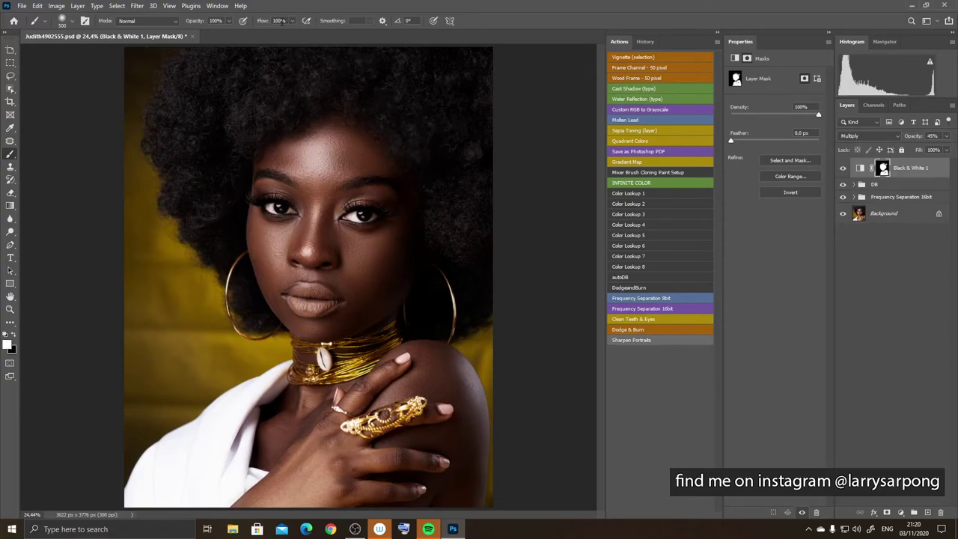
Step: Set the brush flow to 5% and its size to 1800 px, and softly paint the mask white over the hair and background
text(0)
key(Return)
key(Return)
key(ctrl+minus)
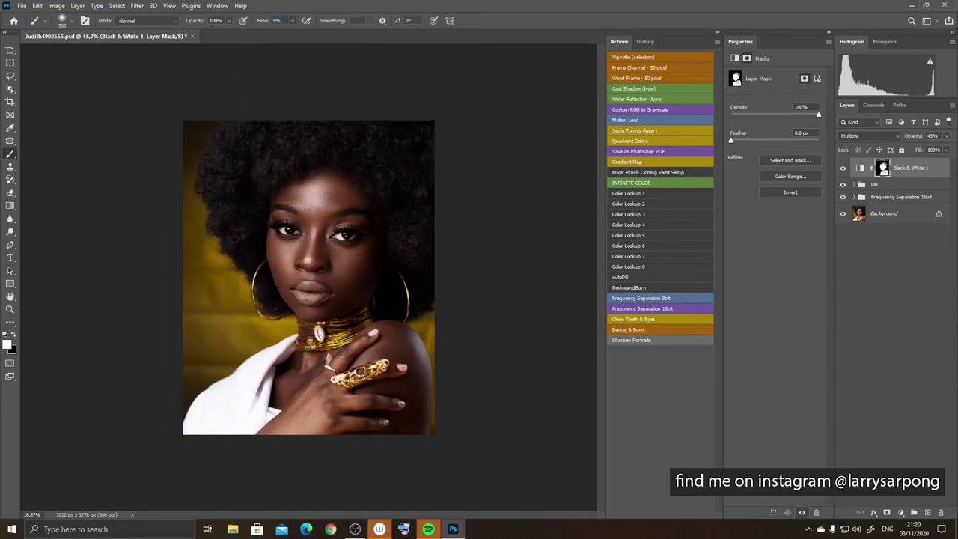
key(bracketright)
key(bracketright)
key(bracketright)
key(bracketright)
key(bracketright)
key(bracketright)
key(bracketright)
key(bracketright)
key(bracketright)
key(bracketright)
key(bracketright)
key(bracketright)
key(bracketright)
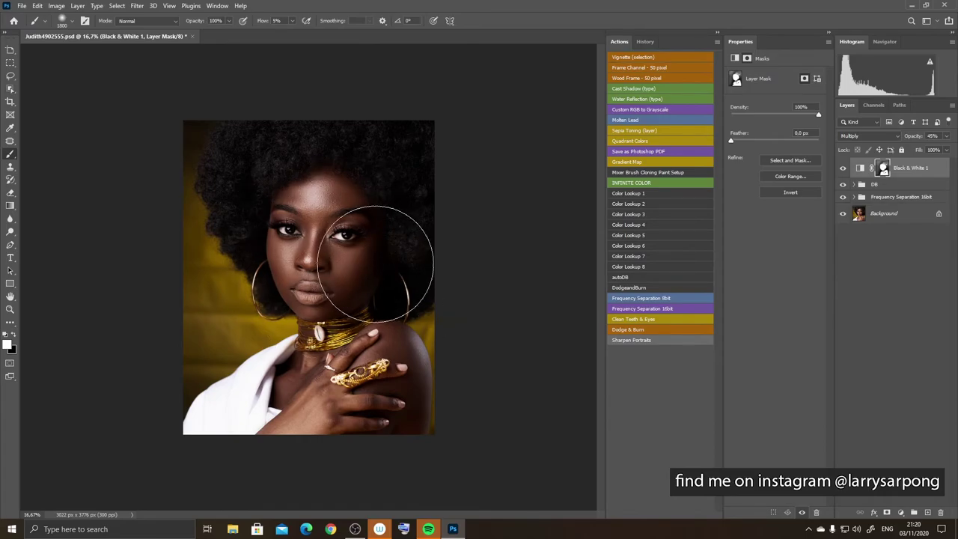
mouse_move(368, 164)
mouse_down()
mouse_move(198, 167)
mouse_move(181, 187)
mouse_up()
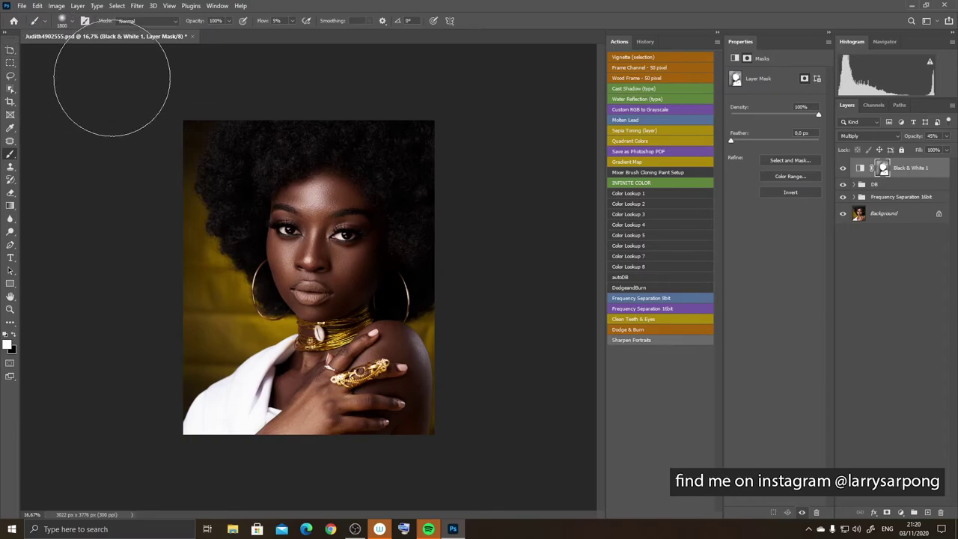
Step: Switch from the Artboard tool to the Move tool
key(c)
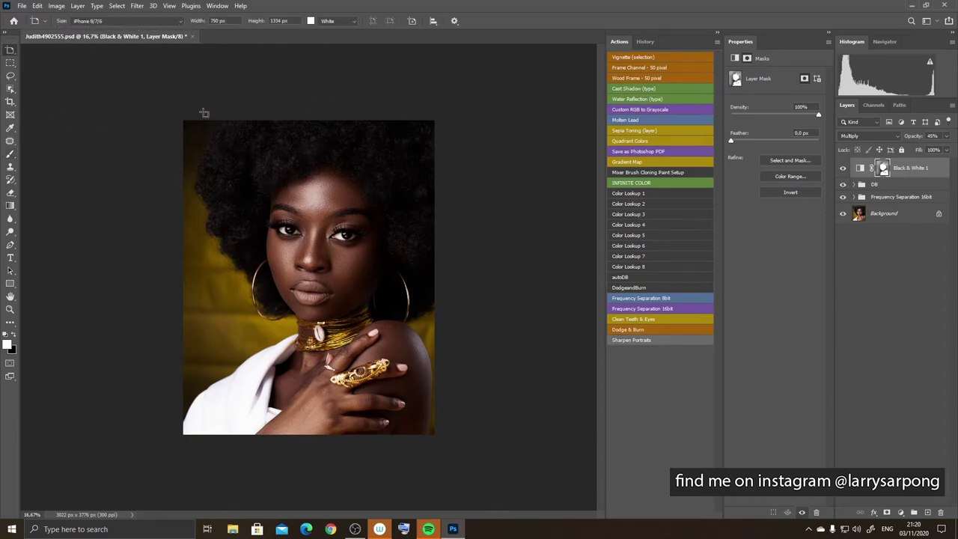
right_click(21, 49)
right_click(13, 51)
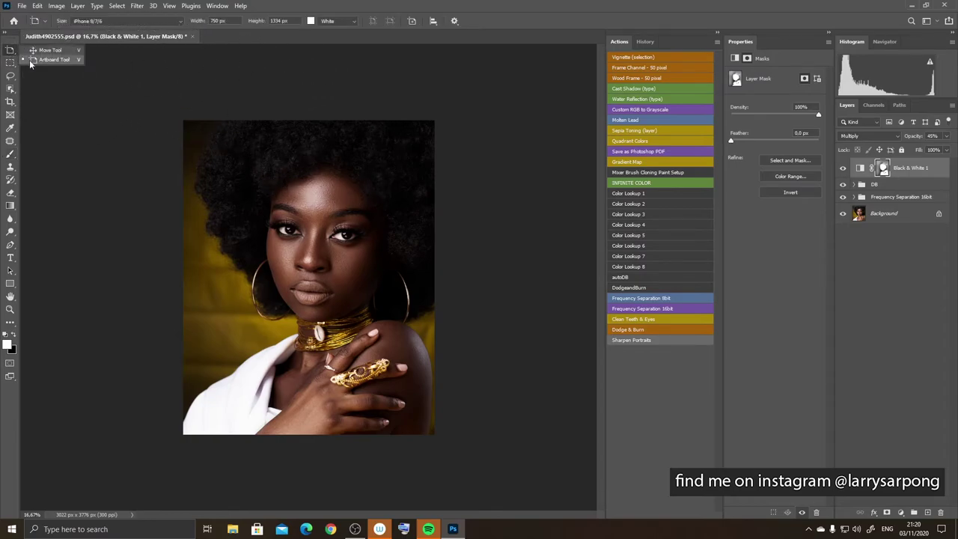
click(31, 51)
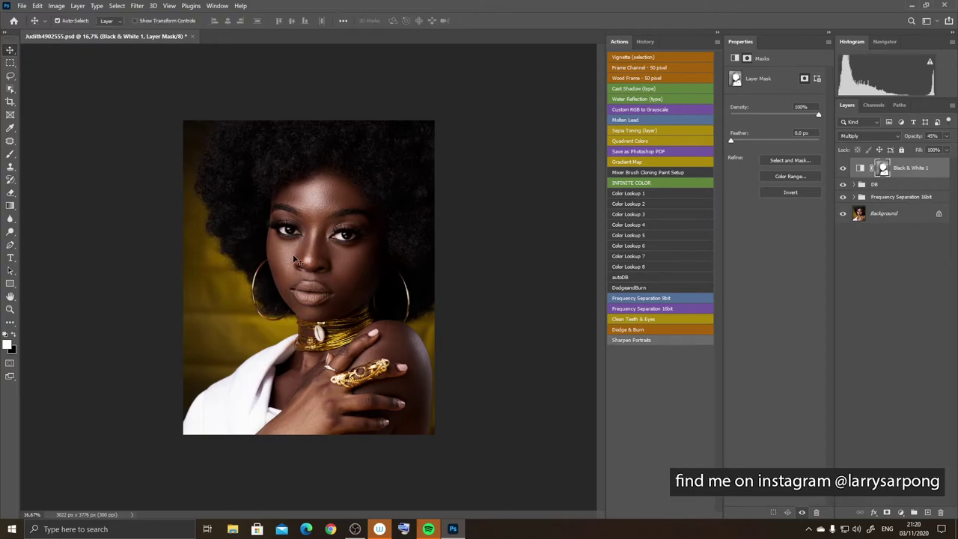
key(z)
drag(311, 265, 328, 266)
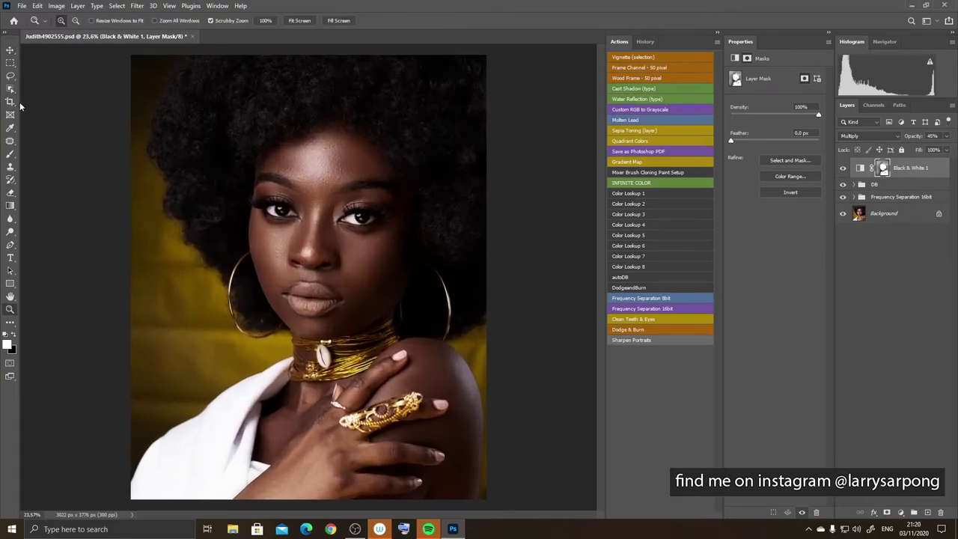
click(10, 50)
Step: Reduce the opacity of the Black & White 1 layer to 27%
click(938, 172)
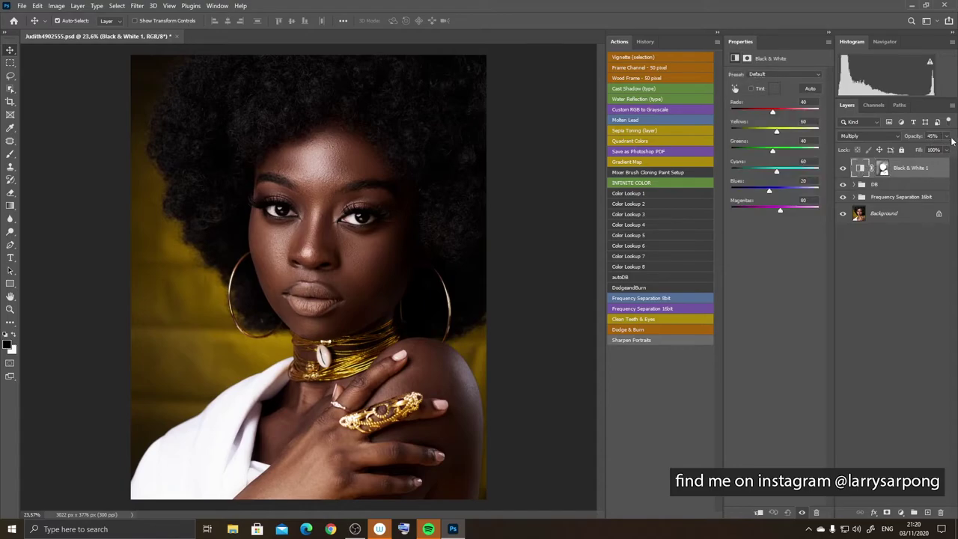
click(945, 136)
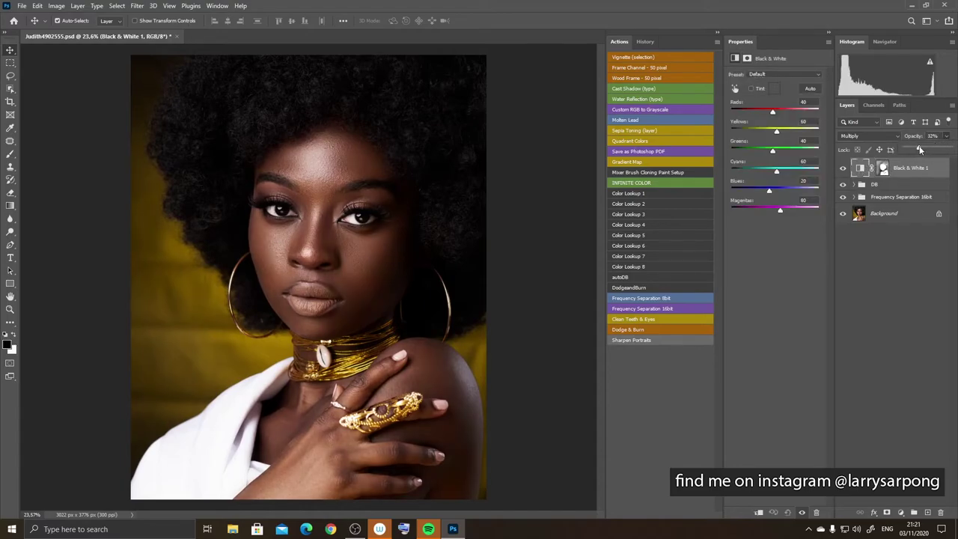
drag(919, 149, 917, 150)
Step: Isolate the Background layer to compare the original portrait with the retouched version, and restore all layers
click(844, 217)
alt+click(844, 217)
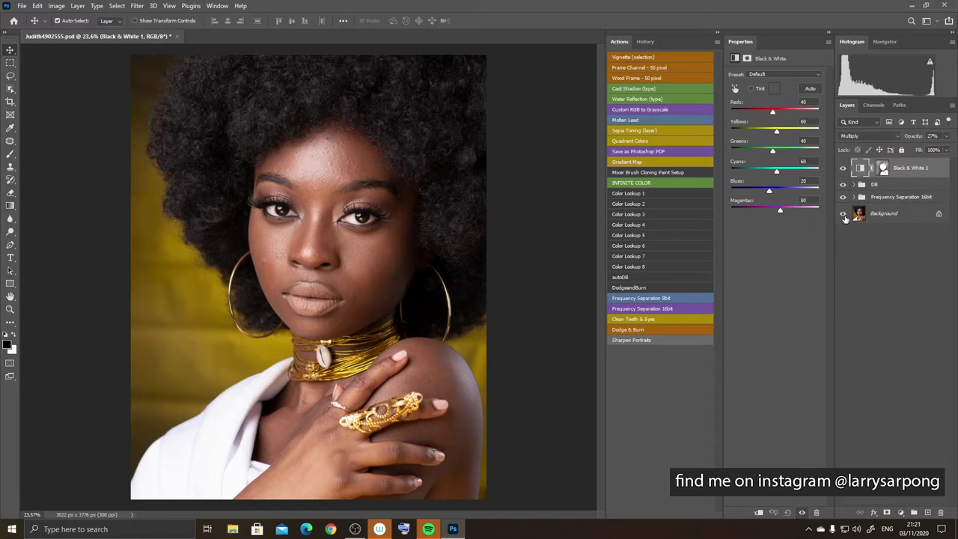
alt+click(844, 217)
key(ctrl+minus)
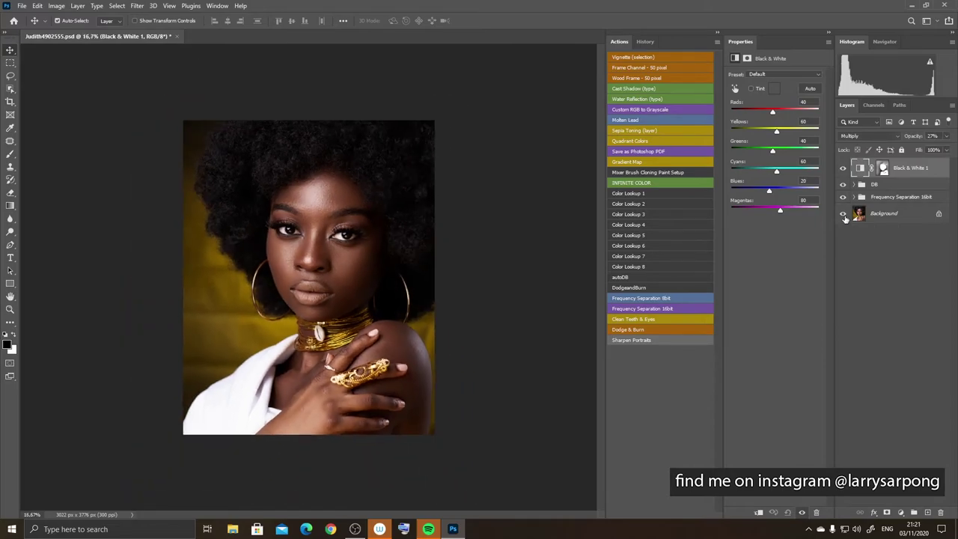
Step: Lower the opacity of the DB group to 11%
click(899, 227)
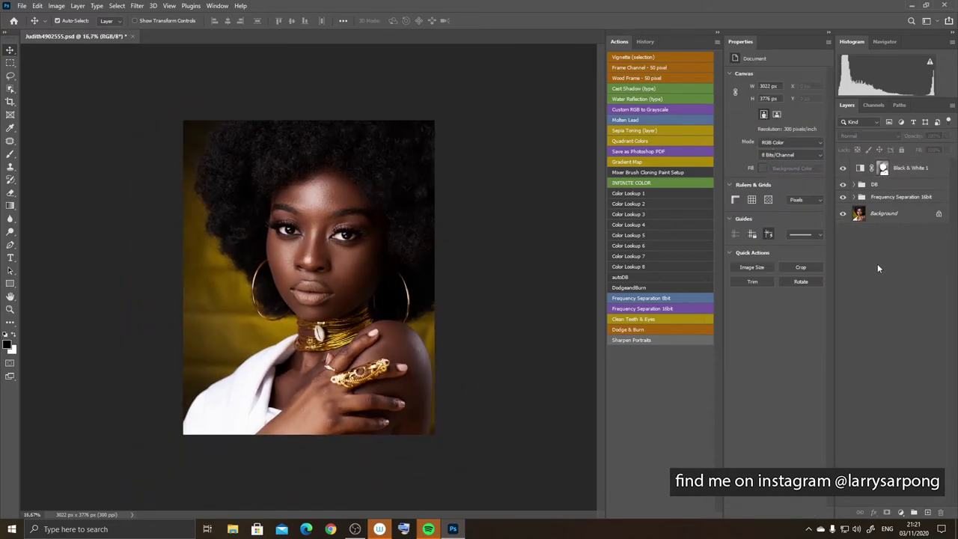
click(889, 185)
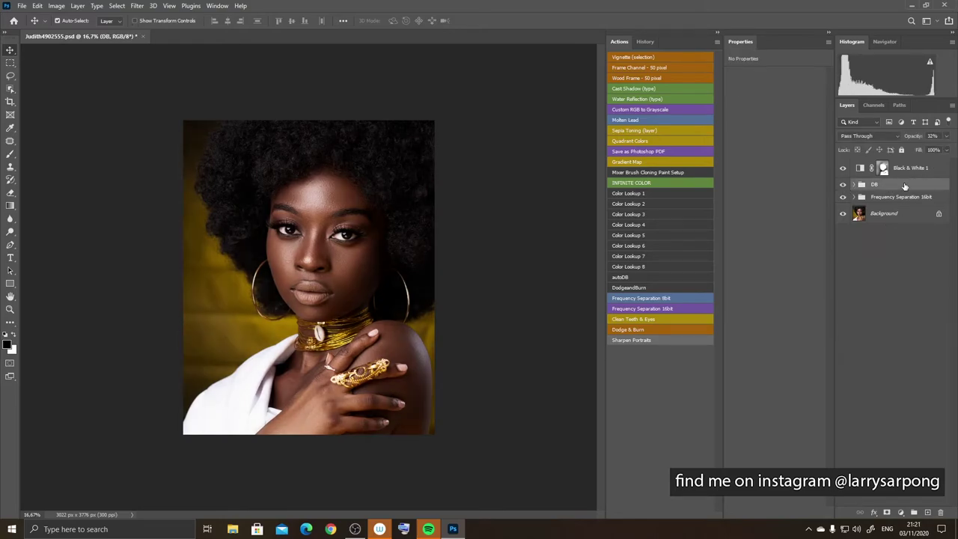
click(947, 136)
drag(917, 148, 912, 149)
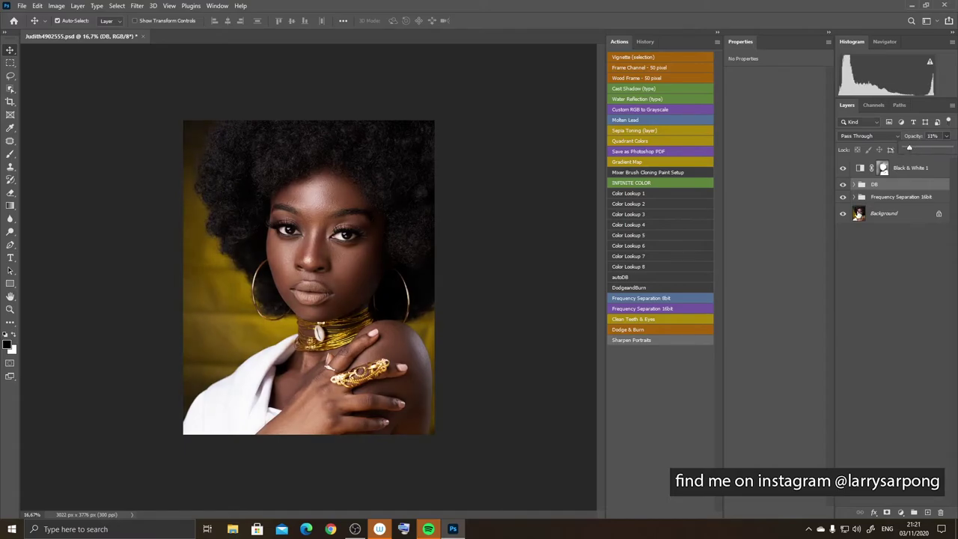
Step: Toggle the visibility of the Black & White 1 layer to judge its effect on the skin tones
click(841, 169)
click(840, 170)
click(841, 170)
Step: Add a Curves adjustment layer above Black & White 1 and raise the RGB midtones slightly at input 124
click(913, 173)
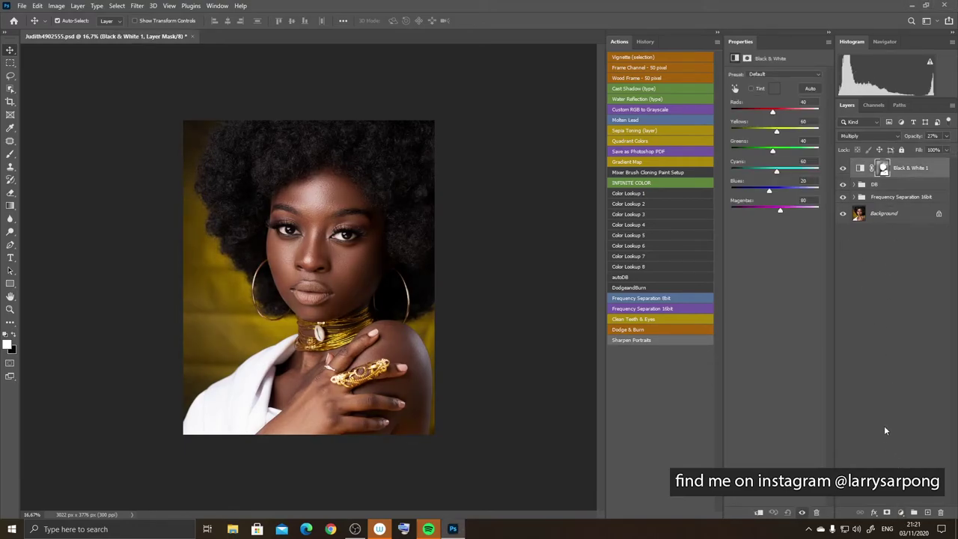
click(901, 511)
click(887, 382)
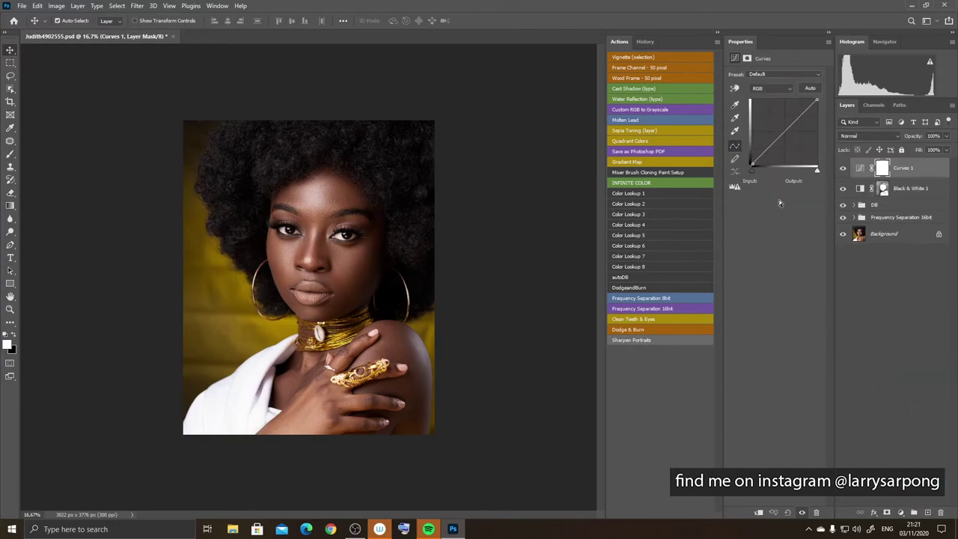
drag(785, 132, 780, 129)
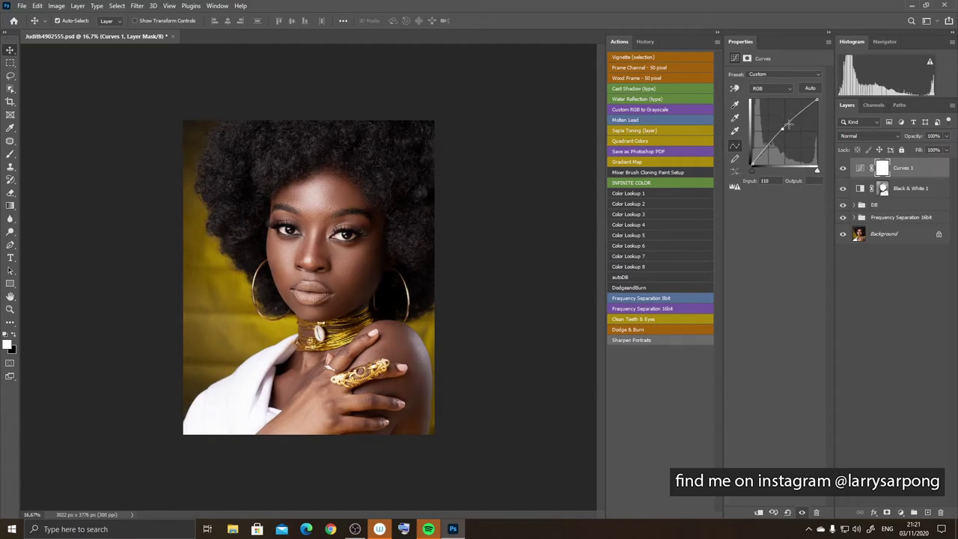
drag(783, 128, 785, 129)
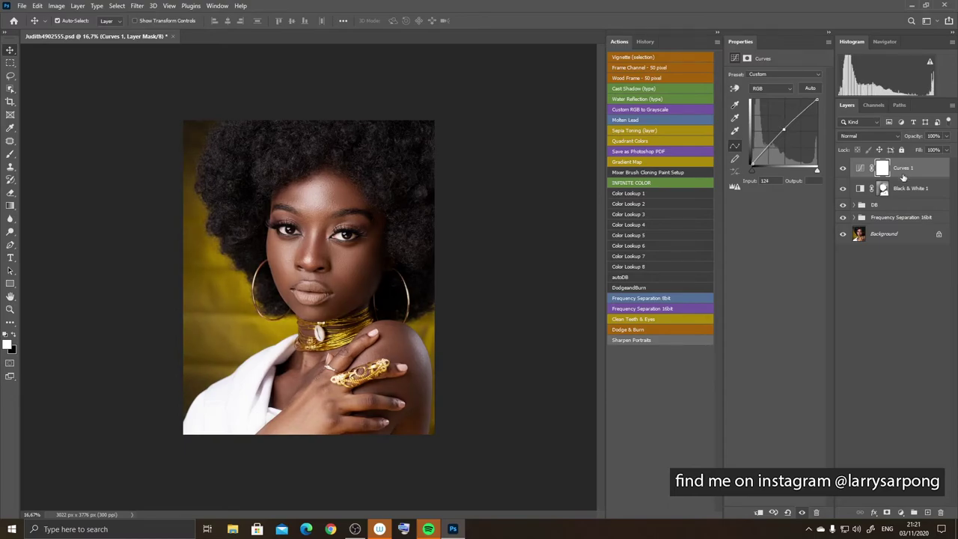
Step: Adjust the opacity of the DB group slightly and deselect all layers
click(894, 206)
click(947, 139)
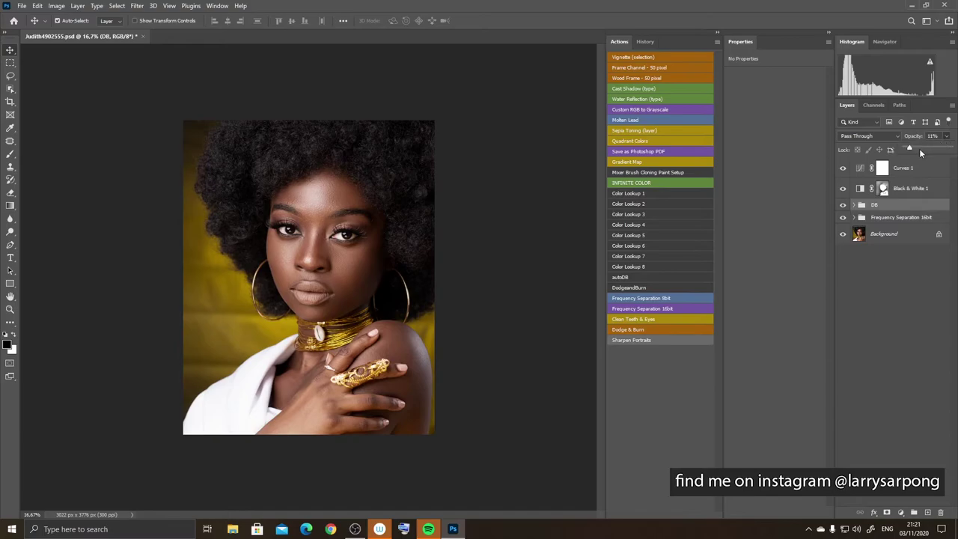
click(916, 147)
click(11, 50)
click(103, 111)
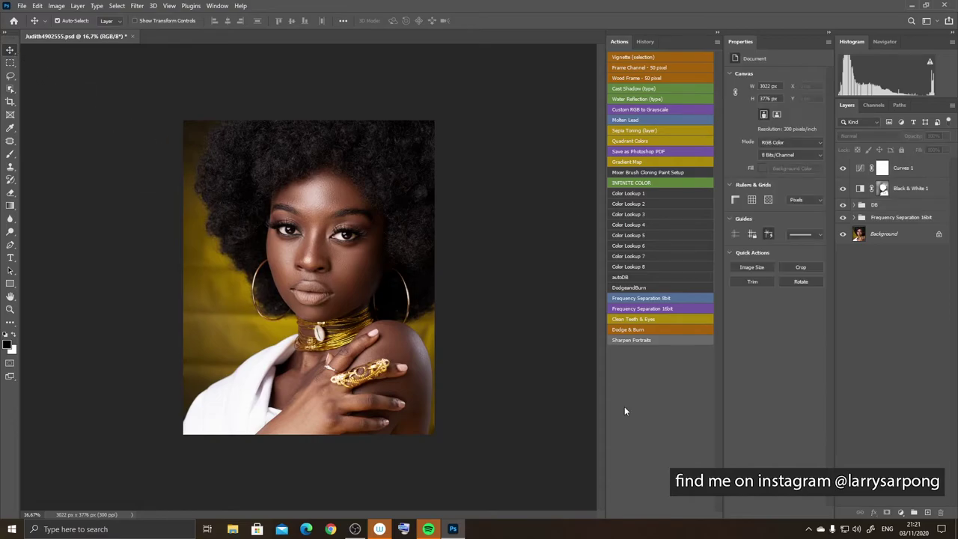
Step: Add a Levels adjustment layer above Curves 1 with input black at 8 and input white at 232
click(899, 512)
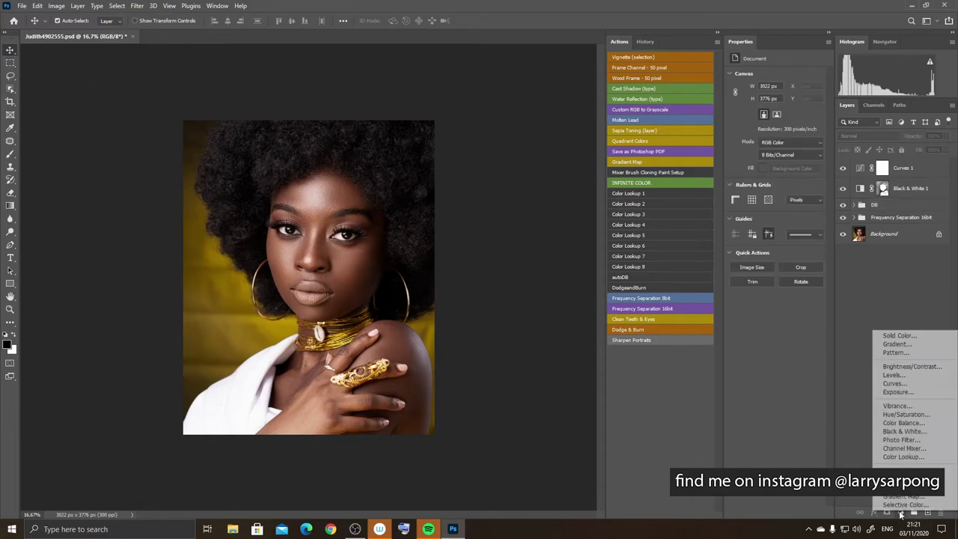
click(894, 375)
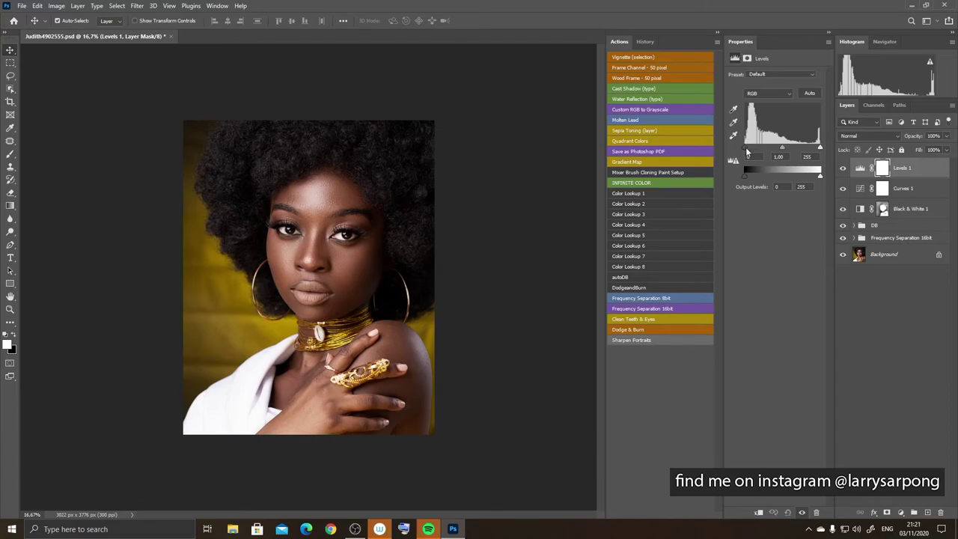
drag(746, 147, 745, 145)
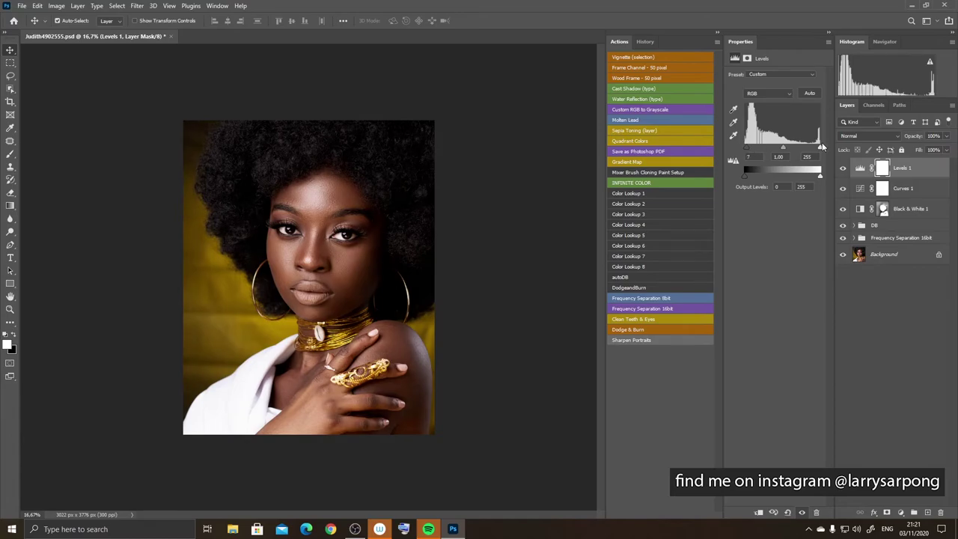
drag(820, 148, 814, 150)
drag(746, 145, 746, 145)
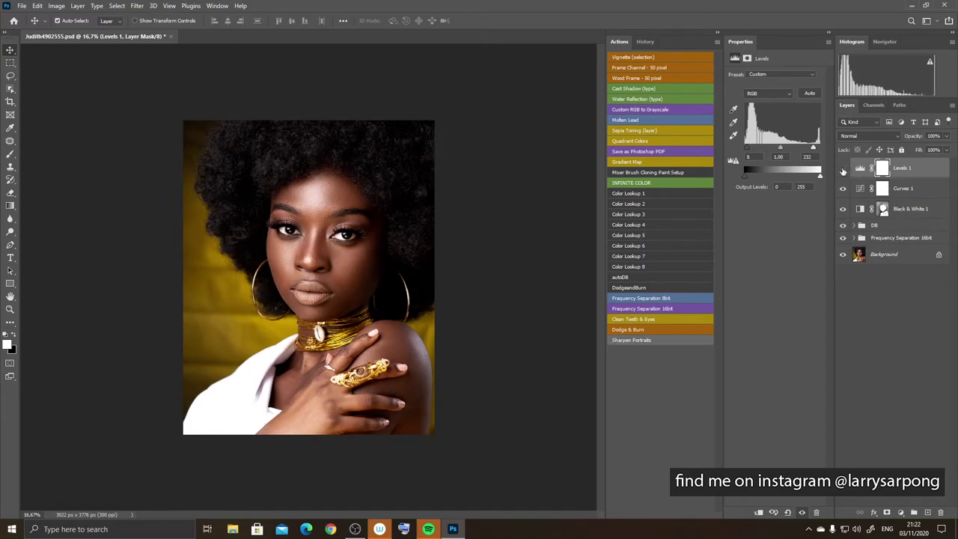
Step: Toggle the visibility of the Levels 1 layer repeatedly to compare its effect on contrast, leaving it shown and deselected
click(842, 169)
click(843, 170)
click(842, 169)
click(842, 170)
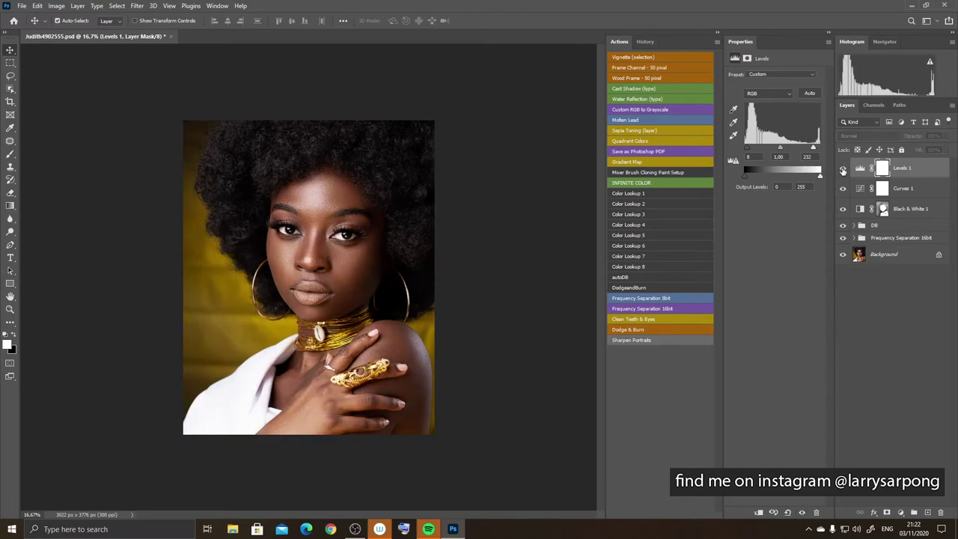
click(842, 170)
click(842, 170)
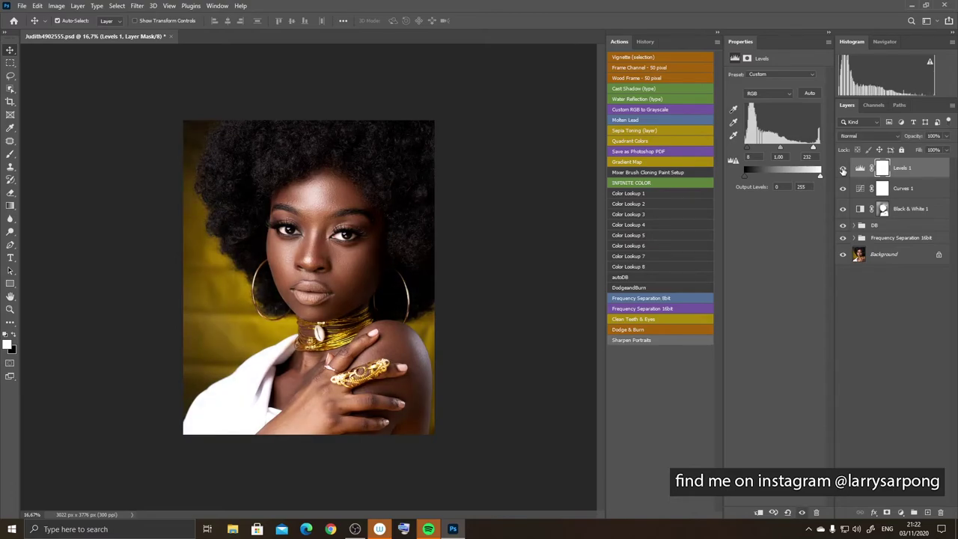
click(842, 169)
click(842, 170)
click(77, 88)
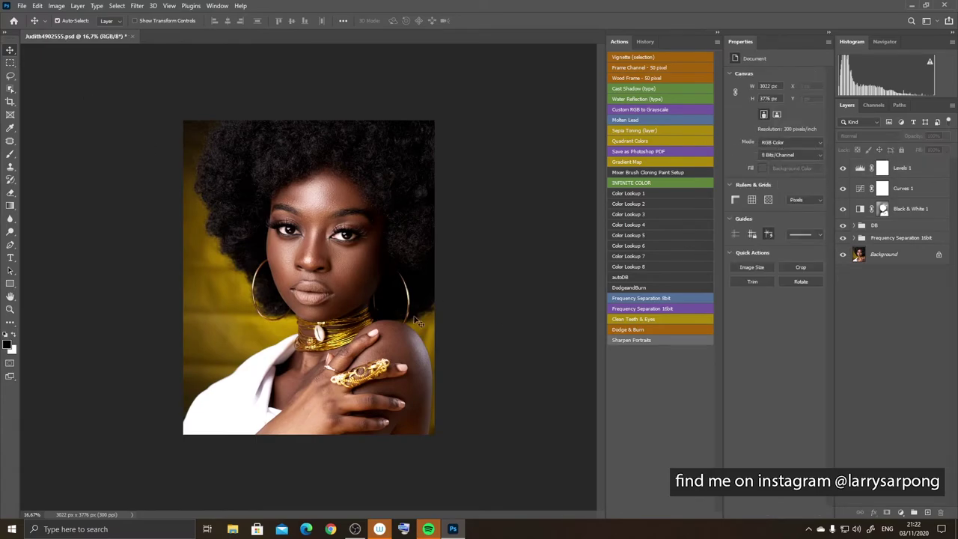
Step: Rename the Curves 1 layer to Bright
key(z)
drag(344, 234, 421, 248)
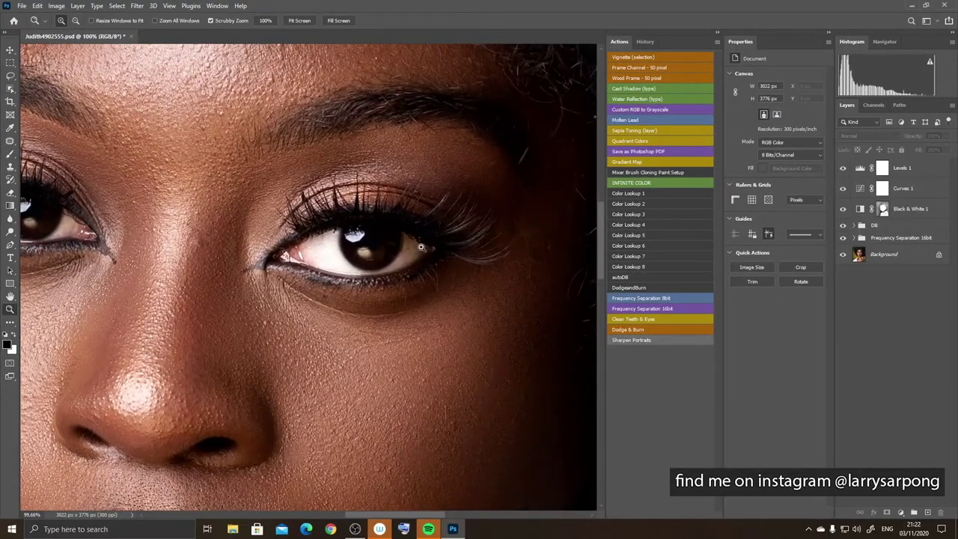
click(884, 166)
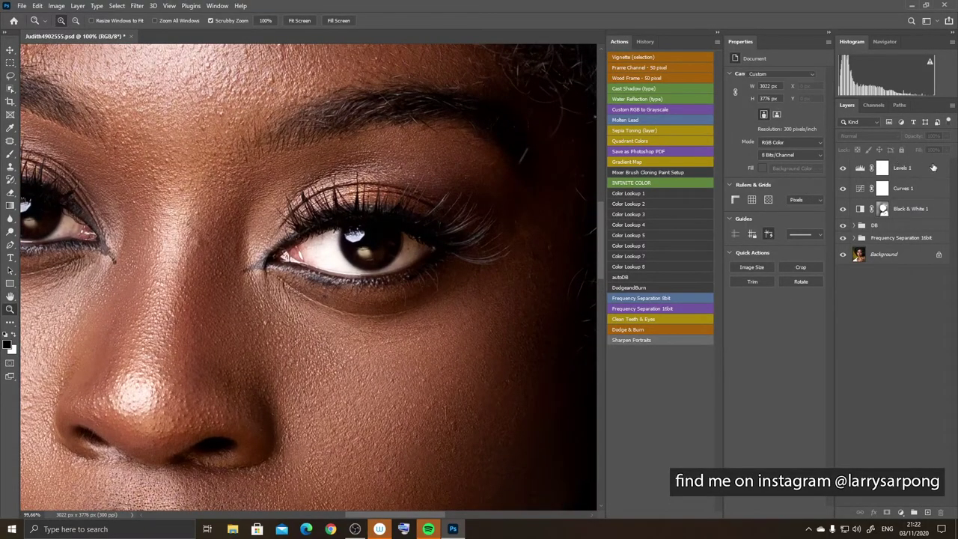
click(901, 512)
click(900, 195)
click(902, 193)
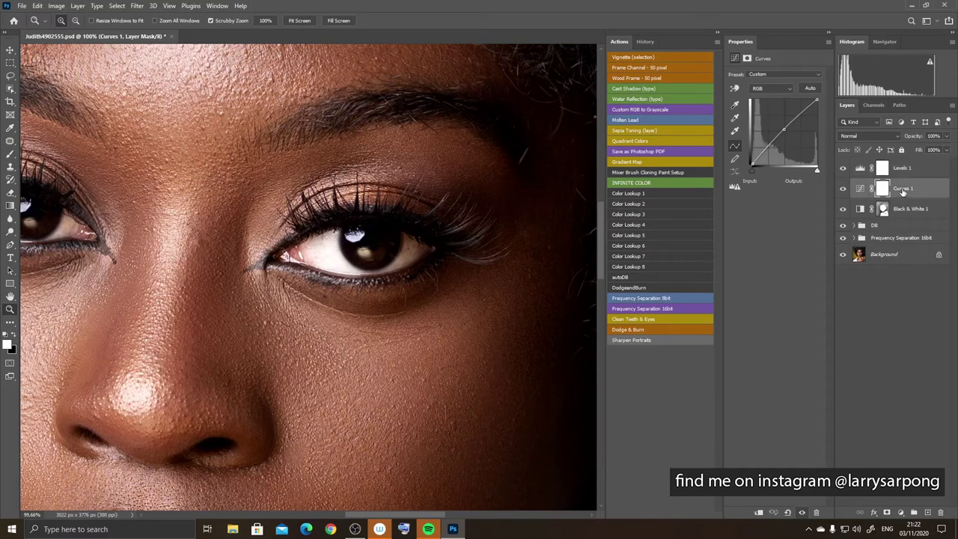
double_click(902, 189)
text(Bright)
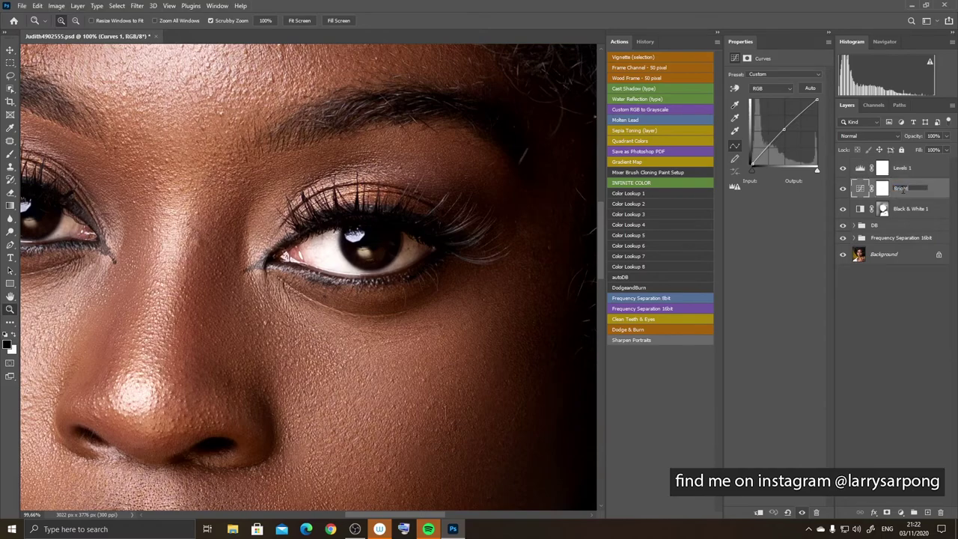
key(Return)
Step: Rename the Levels 1 layer to Color pop
double_click(901, 168)
text(C)
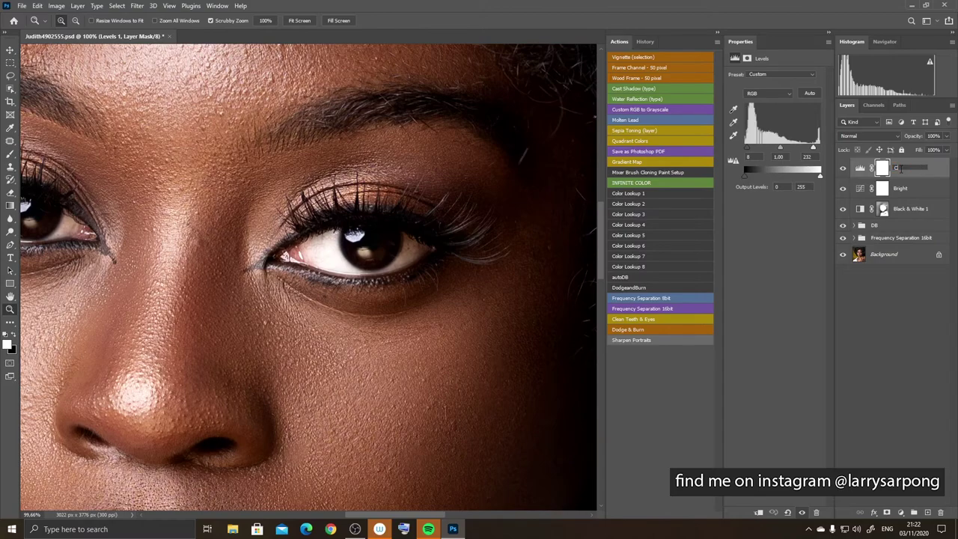
text(olor pop)
key(Return)
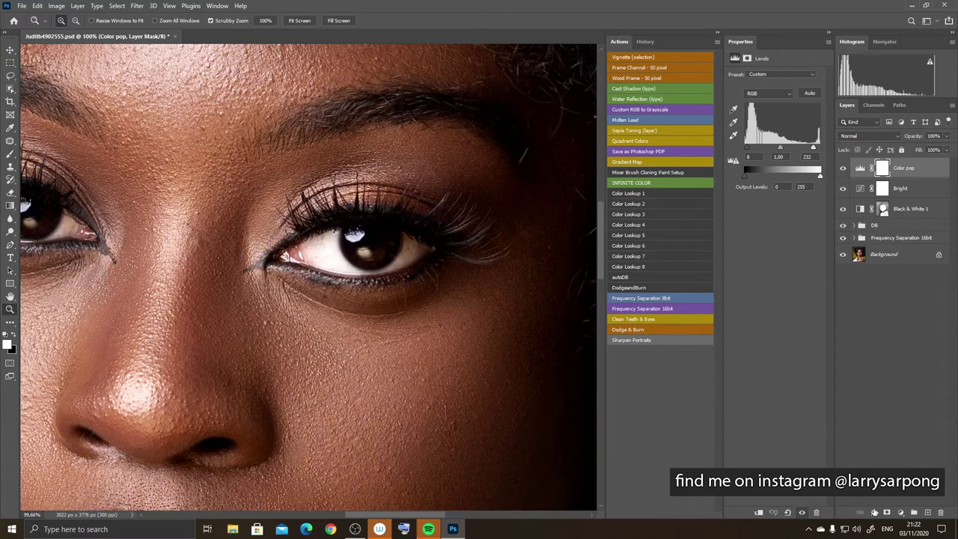
Step: Add a new Curves adjustment layer above Color pop
click(887, 513)
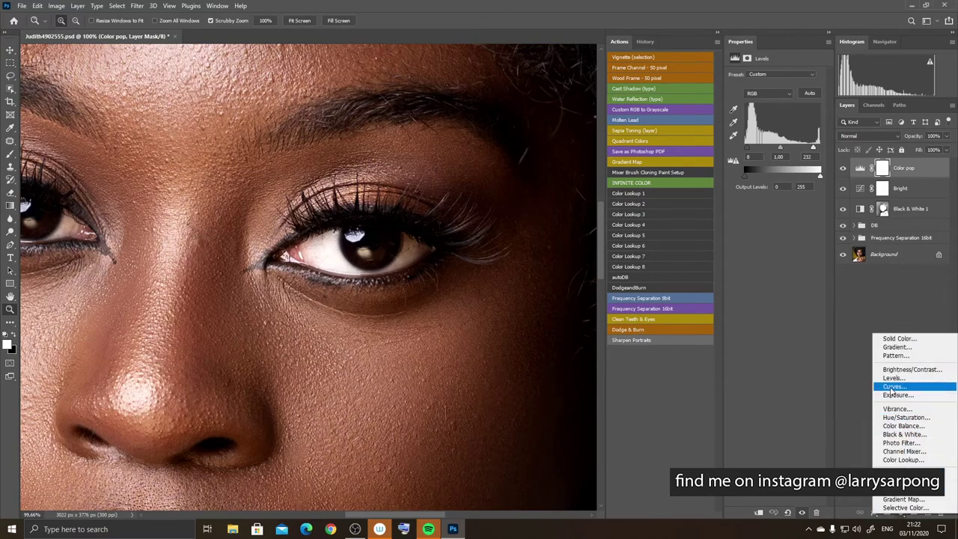
click(891, 387)
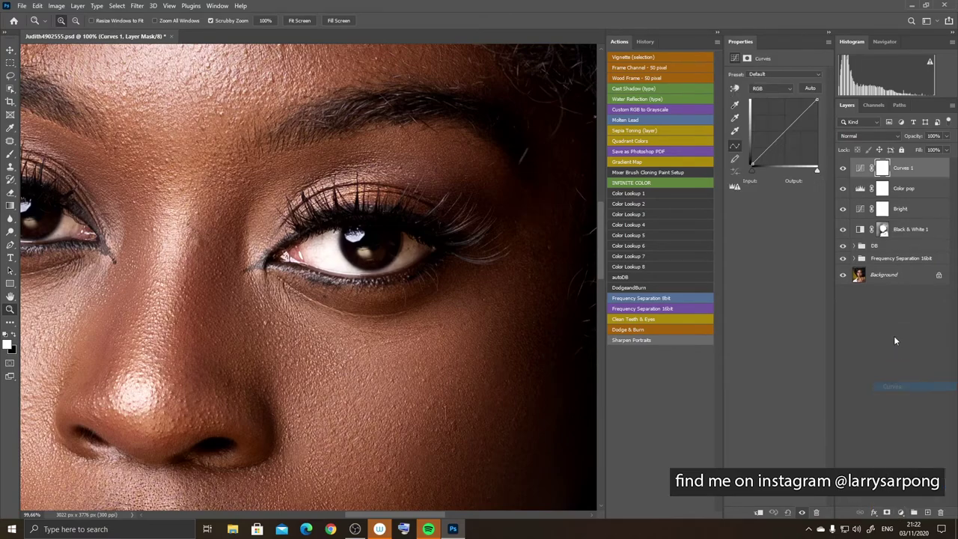
drag(783, 133, 772, 120)
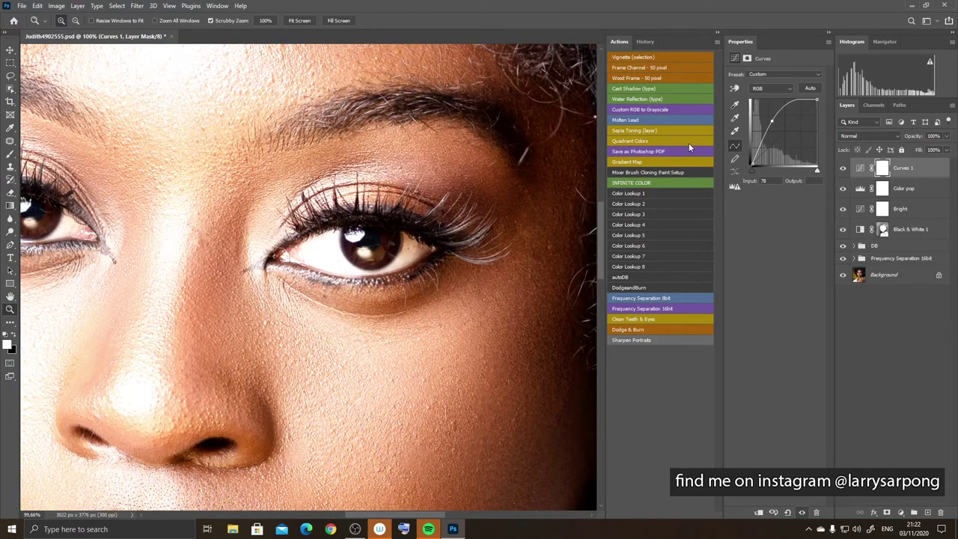
drag(772, 120, 782, 113)
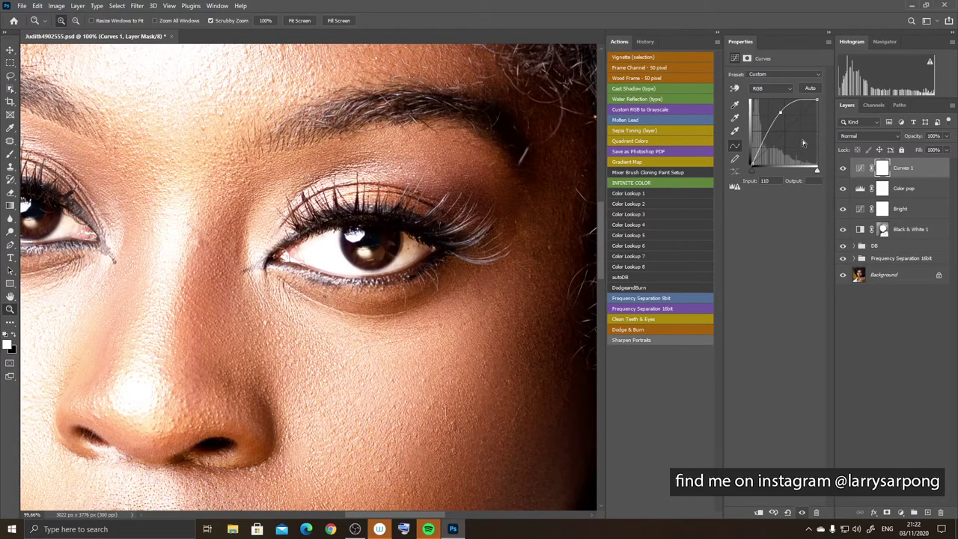
key(ctrl+z)
click(879, 138)
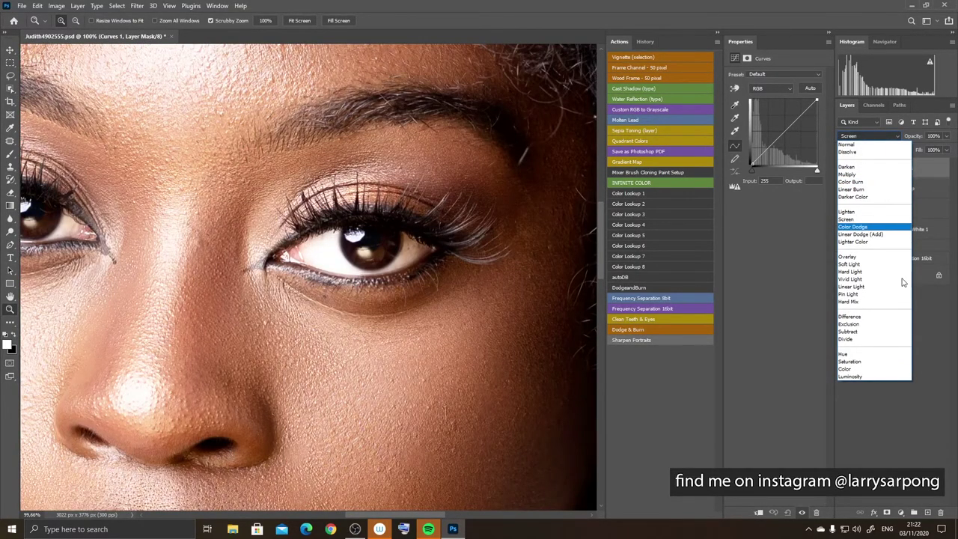
key(Escape)
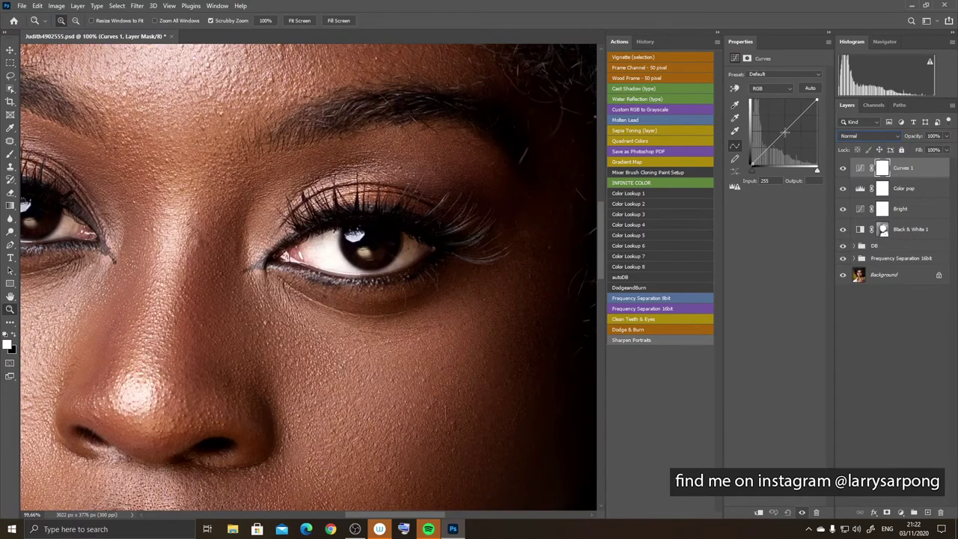
Step: Raise the RGB curve strongly at input 106 on the new Curves layer and invert its mask to black
mouse_move(784, 132)
mouse_down()
mouse_move(777, 105)
mouse_move(779, 115)
mouse_up()
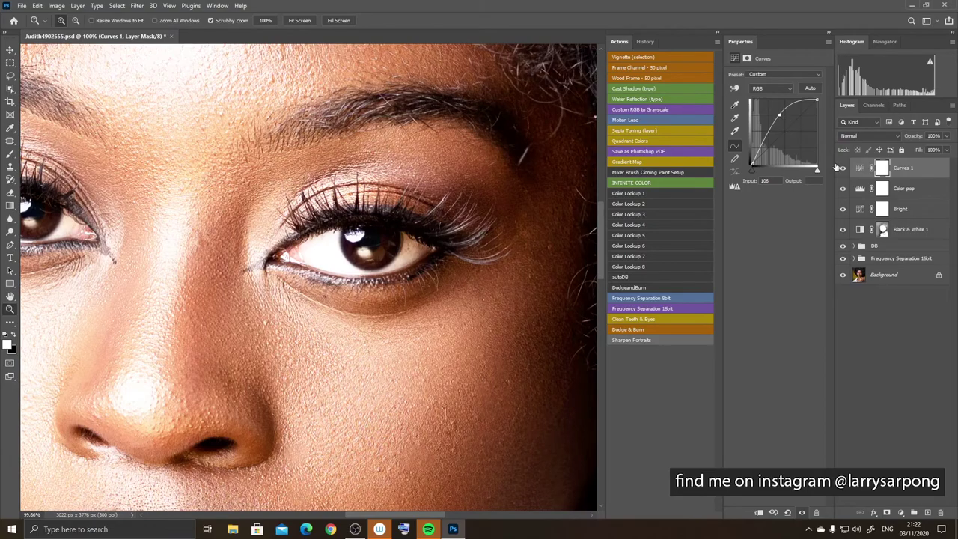
click(881, 169)
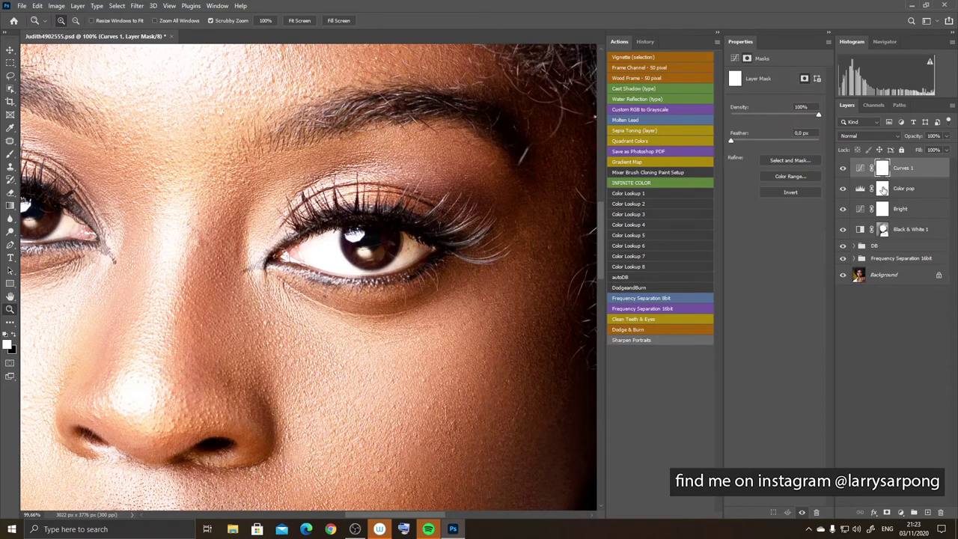
key(ctrl+i)
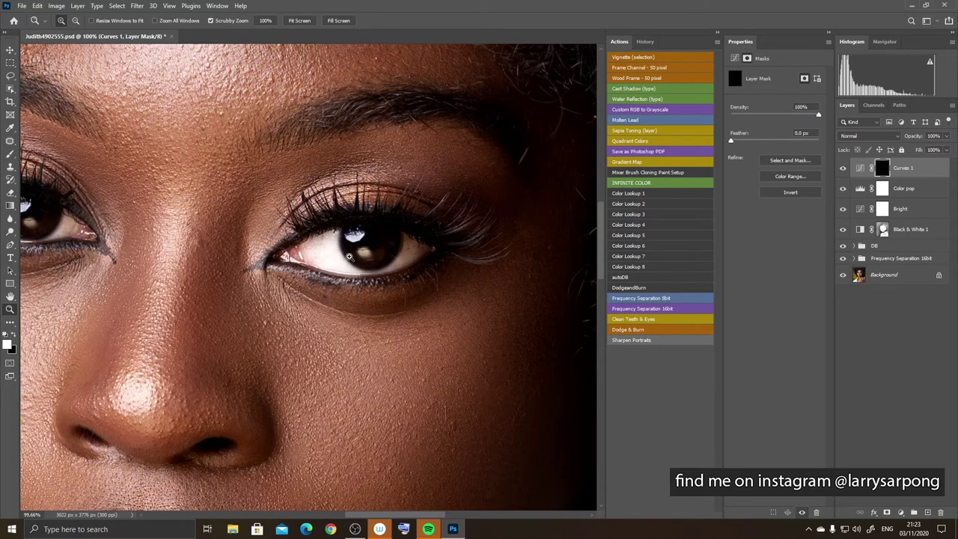
mouse_move(343, 265)
mouse_down()
mouse_move(372, 257)
mouse_move(384, 214)
mouse_up()
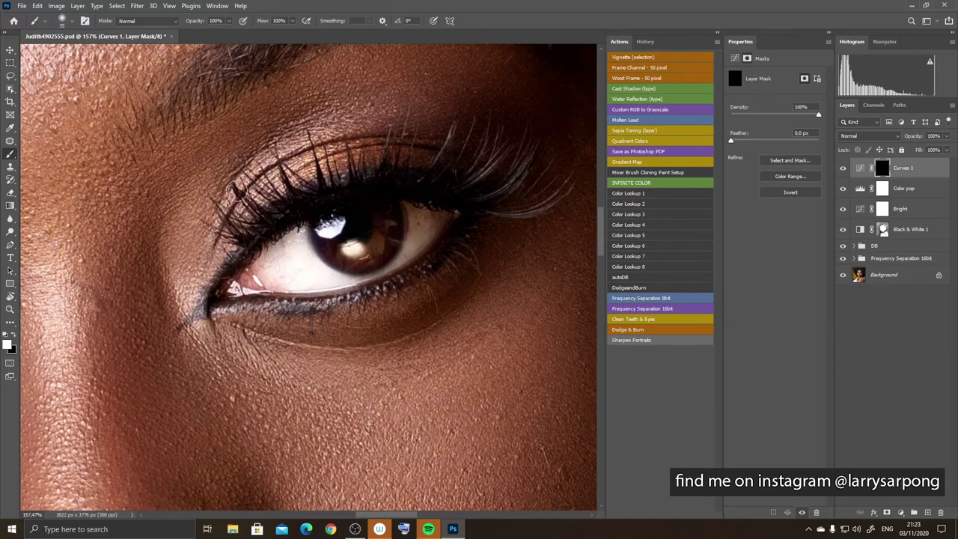
key(ctrl+z)
key(ctrl+z)
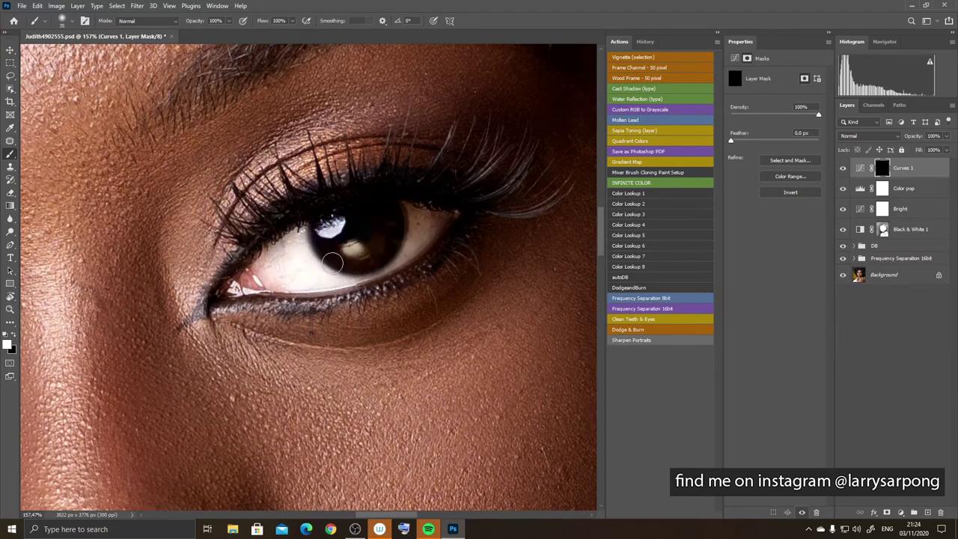
Step: Paint thin white radial streaks on the Curves 1 mask over the iris below the catchlight, using a much smaller brush
key(z)
drag(396, 235, 455, 237)
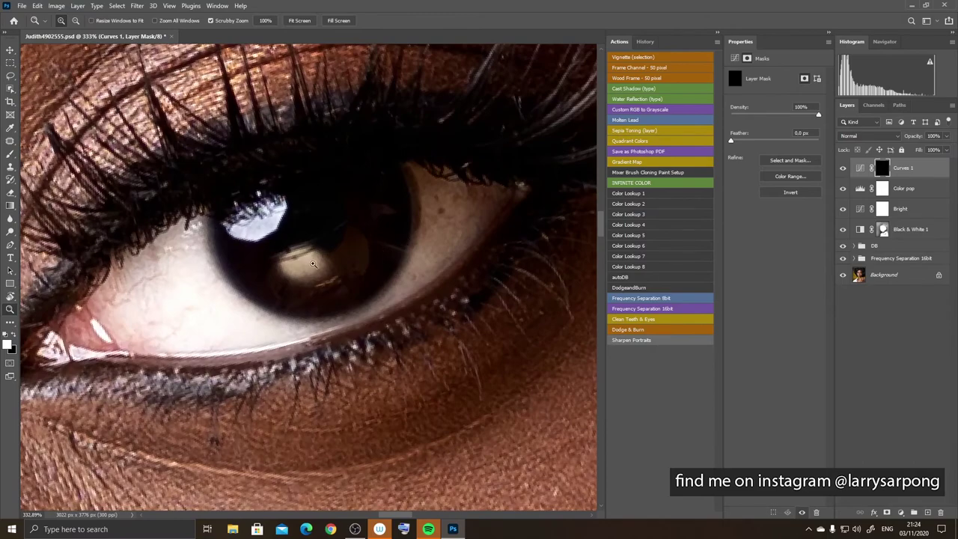
key(b)
key([)
key([)
key([)
key([)
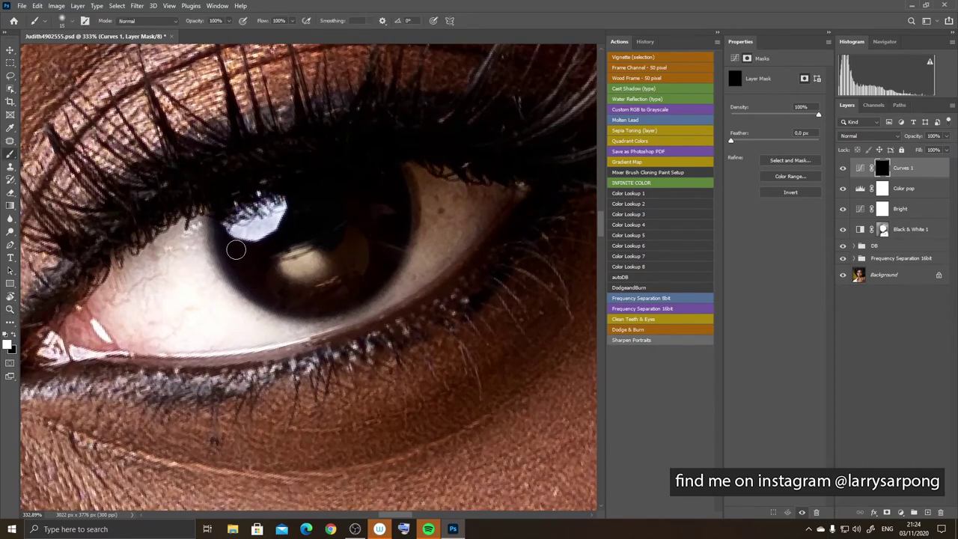
key(bracketleft)
key(bracketleft)
key(bracketleft)
key(bracketleft)
key(r)
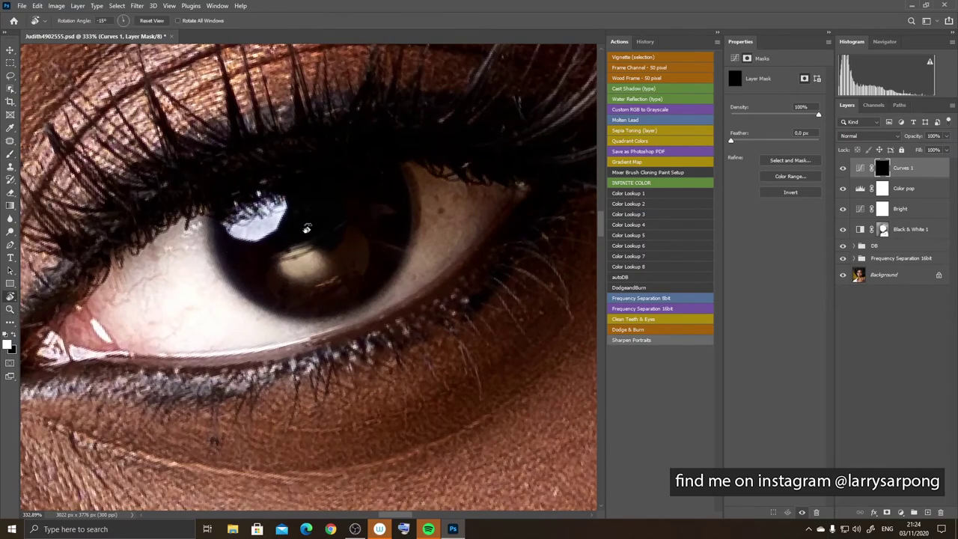
drag(289, 214, 260, 234)
key(b)
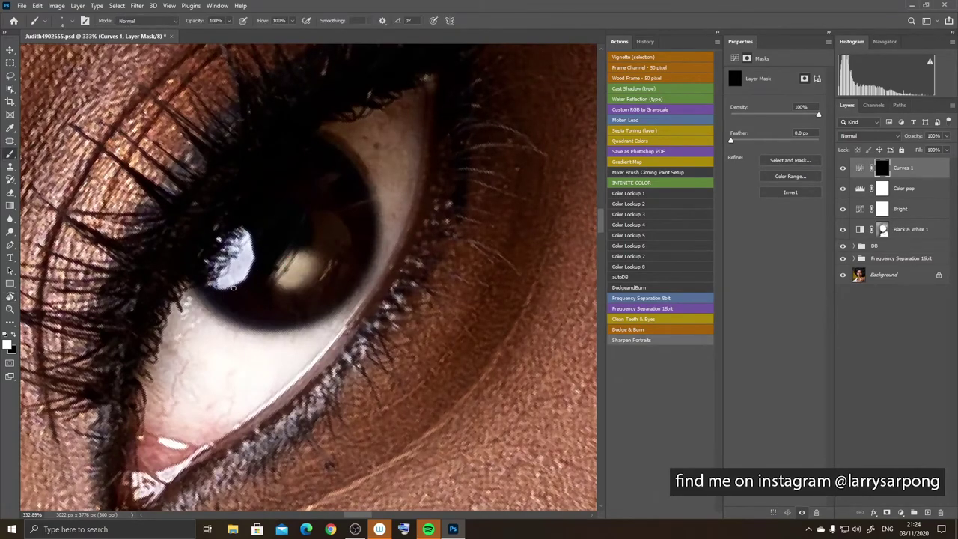
mouse_move(229, 289)
mouse_down()
mouse_move(228, 315)
mouse_move(253, 279)
mouse_move(242, 298)
mouse_move(252, 294)
mouse_move(237, 318)
mouse_up()
mouse_move(252, 278)
mouse_down()
mouse_move(249, 325)
mouse_move(260, 280)
mouse_move(270, 318)
mouse_move(278, 321)
mouse_move(288, 285)
mouse_move(312, 314)
mouse_move(285, 258)
mouse_move(320, 290)
mouse_move(288, 260)
mouse_move(318, 322)
mouse_up()
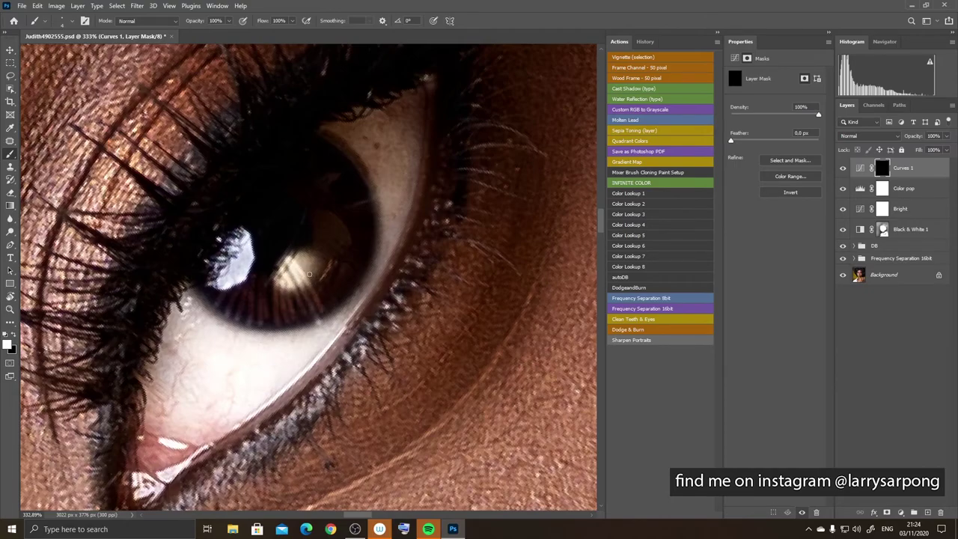
Step: Continue the fine white radial streaks on the Curves 1 mask across the remaining lower and outer iris
key(r)
drag(298, 239, 272, 298)
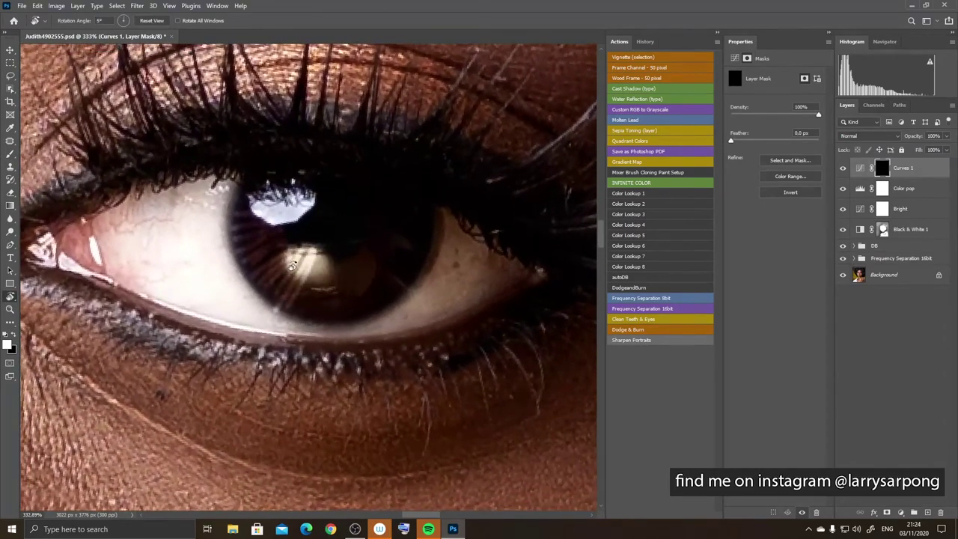
mouse_move(323, 250)
mouse_down()
mouse_move(304, 290)
mouse_move(324, 255)
mouse_move(320, 307)
mouse_move(330, 248)
mouse_move(344, 312)
mouse_up()
mouse_move(353, 253)
mouse_down()
mouse_move(366, 292)
mouse_move(371, 284)
mouse_move(395, 307)
mouse_up()
drag(387, 247, 398, 283)
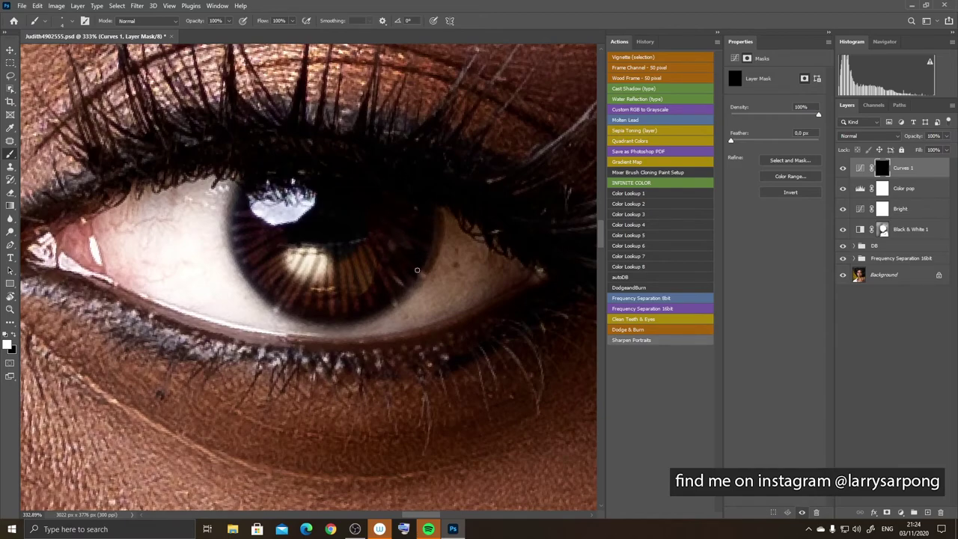
drag(437, 237, 446, 272)
mouse_move(387, 301)
mouse_down()
mouse_move(336, 320)
mouse_move(326, 306)
mouse_move(285, 307)
mouse_up()
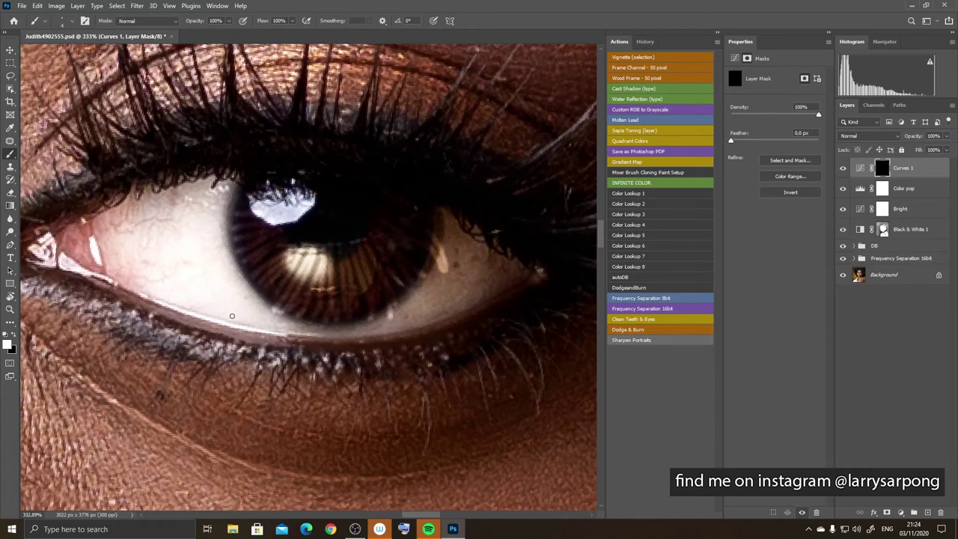
Step: Paint black on the Curves 1 mask along the iris edge to remove brightening that spilled onto the white of the eye
key(x)
drag(252, 309, 276, 304)
mouse_move(444, 281)
mouse_down()
mouse_move(442, 254)
mouse_move(432, 264)
mouse_up()
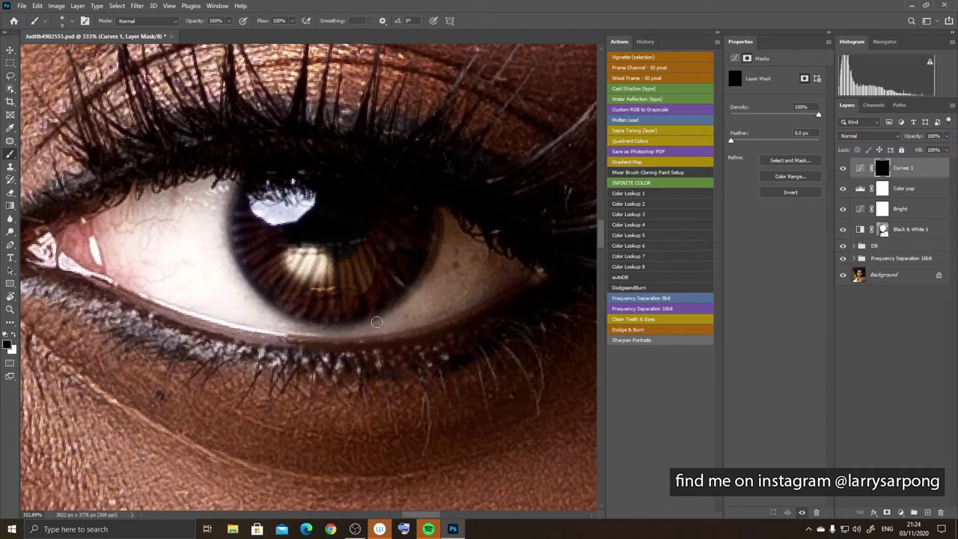
Step: Try painting white strokes on the Curves 1 mask along the lower edge of the other iris
drag(246, 272, 453, 292)
drag(101, 156, 252, 416)
key(r)
drag(387, 216, 363, 194)
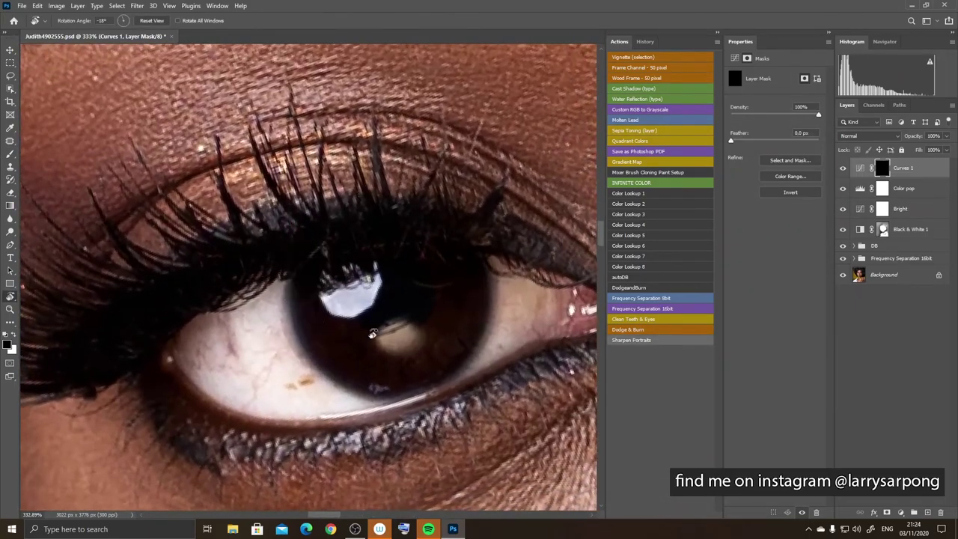
key(z)
mouse_move(384, 382)
mouse_down()
mouse_move(398, 379)
mouse_move(382, 377)
mouse_up()
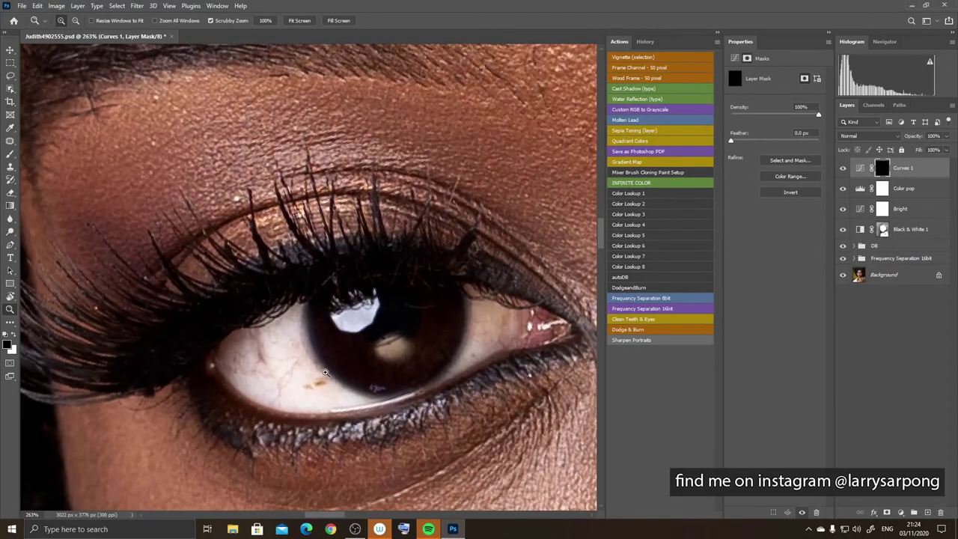
key(r)
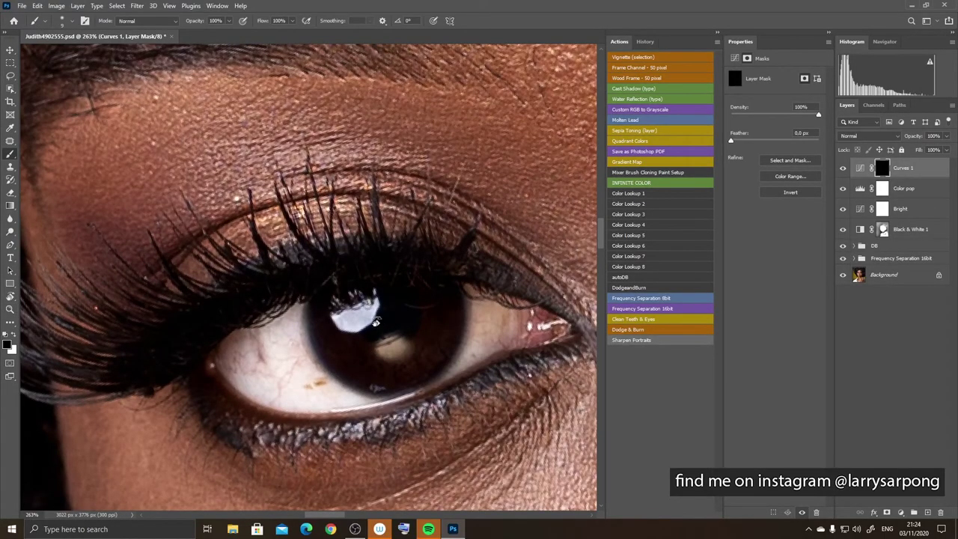
key(b)
key(r)
drag(442, 274, 358, 232)
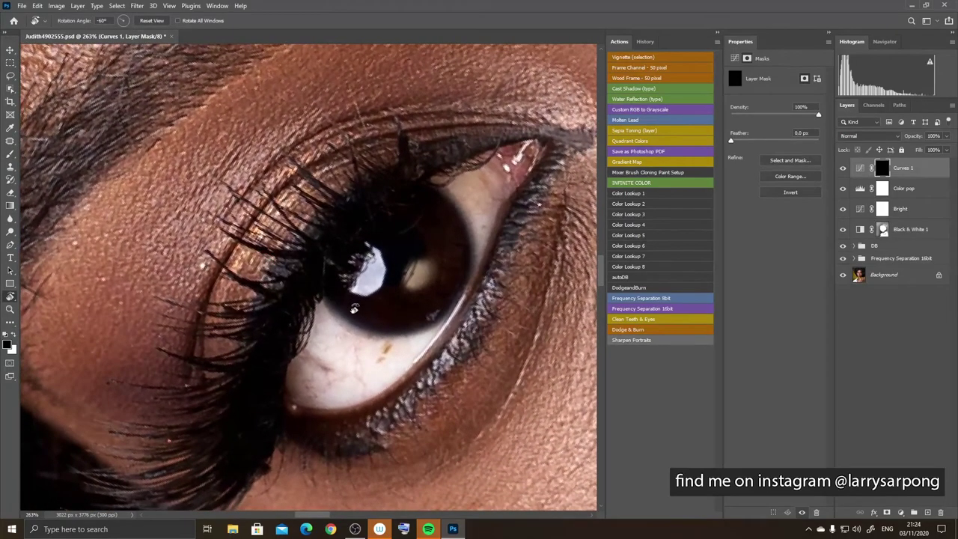
key(b)
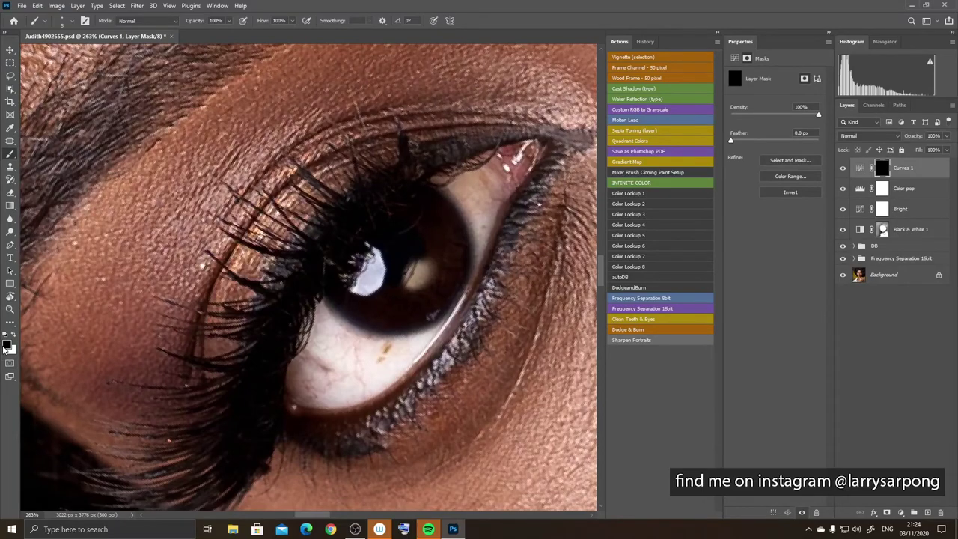
key(x)
mouse_move(344, 294)
mouse_down()
mouse_move(335, 309)
mouse_move(351, 299)
mouse_move(360, 316)
mouse_move(395, 318)
mouse_up()
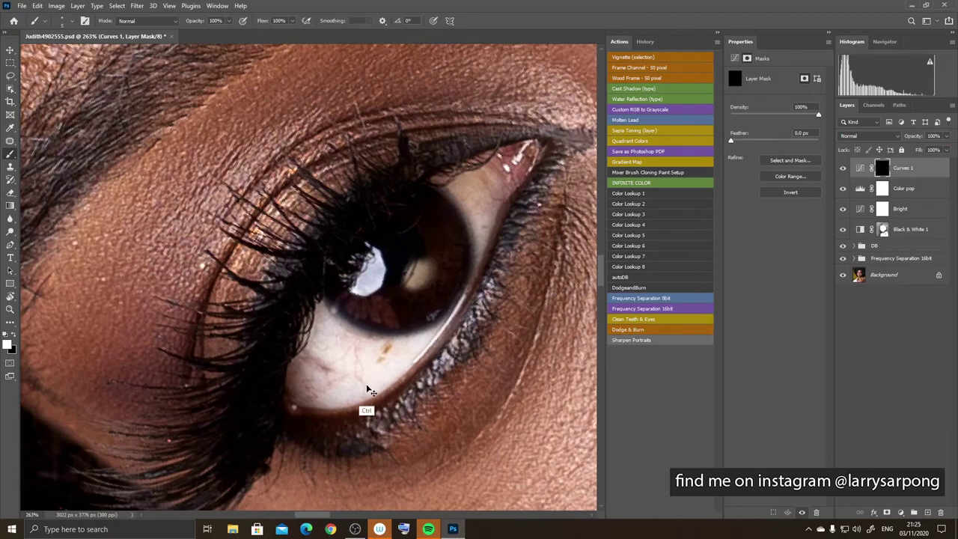
Step: Undo the white strokes just painted on the other iris
key(ctrl+z)
key(ctrl+z)
key(ctrl+z)
key(ctrl+z)
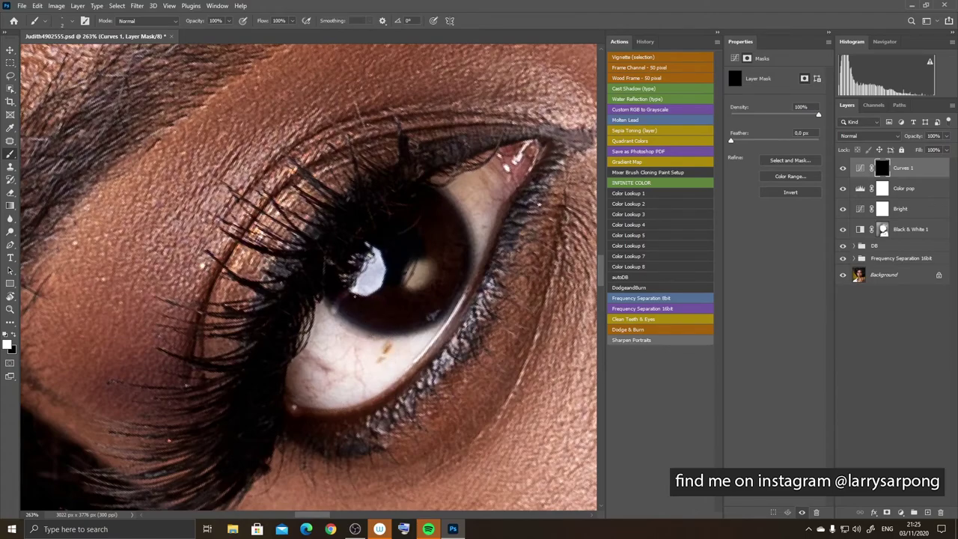
Step: Paint fine white radial streaks on the Curves 1 mask across the second iris, using a smaller brush
drag(368, 301, 373, 327)
drag(375, 300, 381, 329)
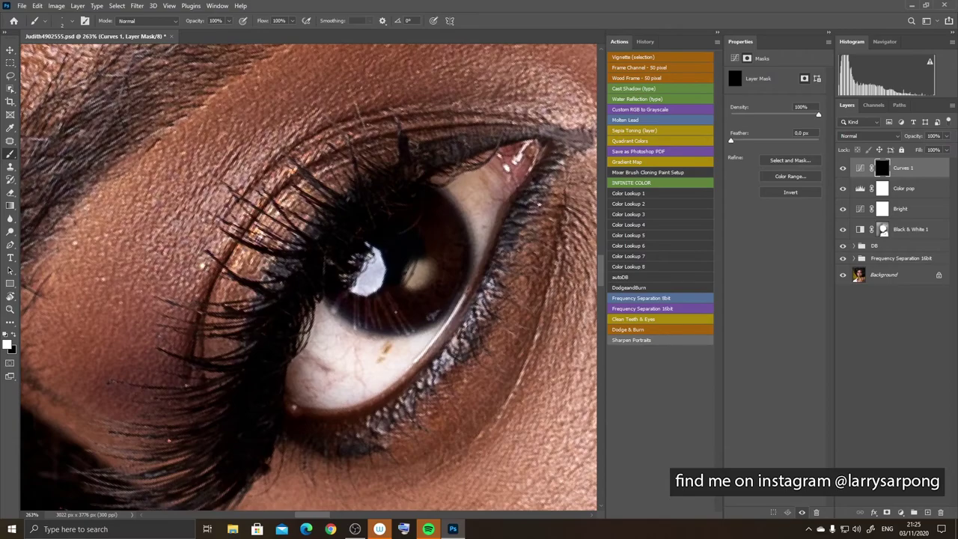
key(r)
mouse_move(433, 304)
mouse_down()
mouse_move(466, 311)
mouse_move(370, 366)
mouse_move(376, 332)
mouse_move(392, 375)
mouse_move(404, 377)
mouse_move(410, 355)
mouse_move(443, 360)
mouse_move(425, 316)
mouse_move(461, 334)
mouse_up()
key(b)
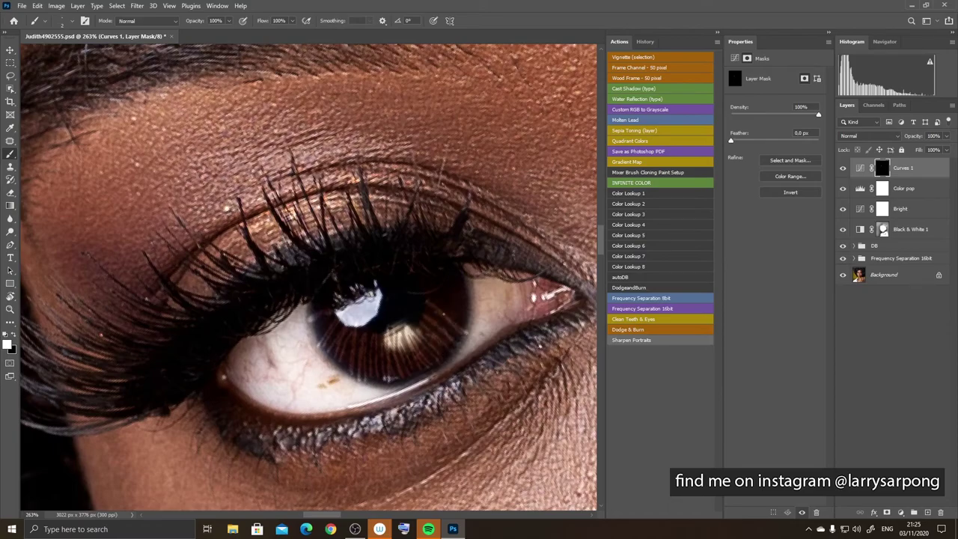
drag(437, 298, 468, 306)
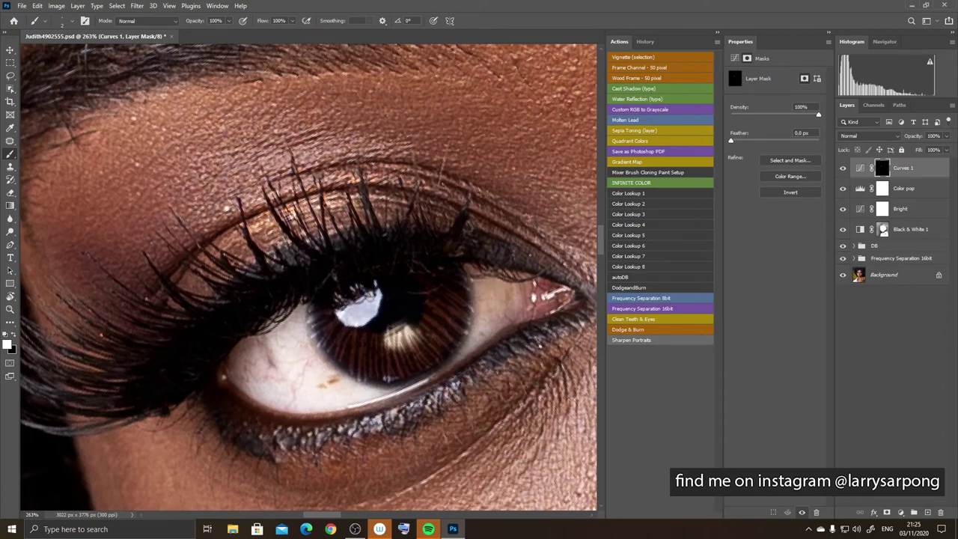
Step: Reset the canvas rotation and compare both eyes with the Curves 1 layer hidden and shown
key(ctrl+0)
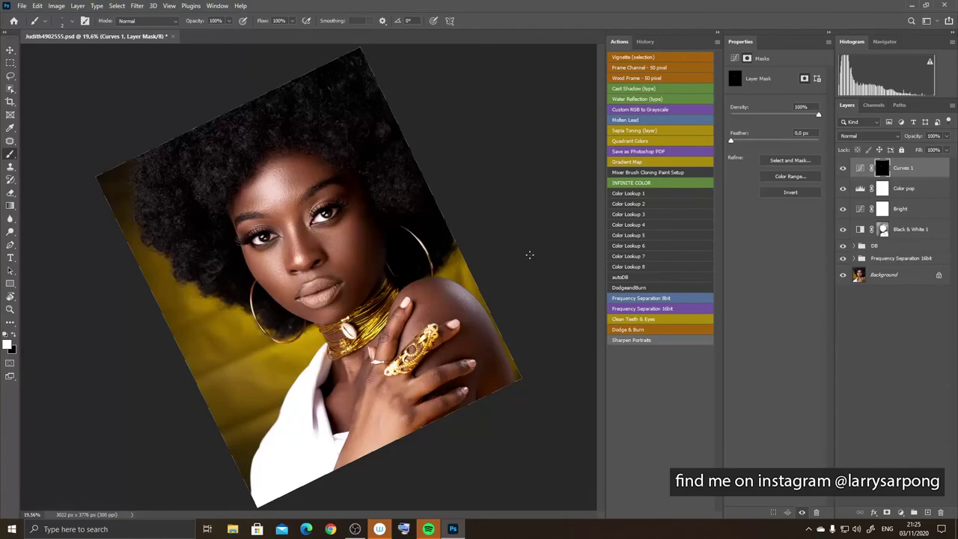
key(r)
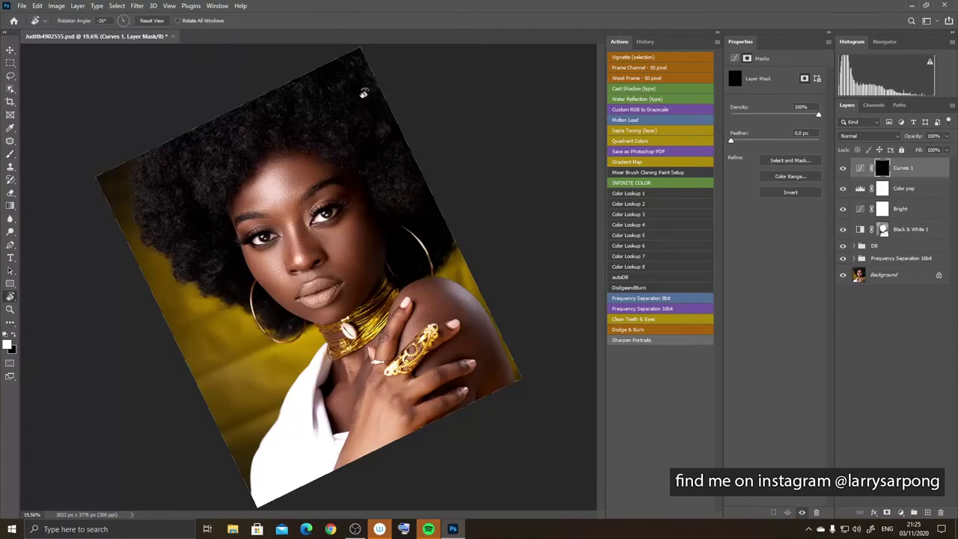
click(153, 20)
key(z)
drag(351, 283, 404, 303)
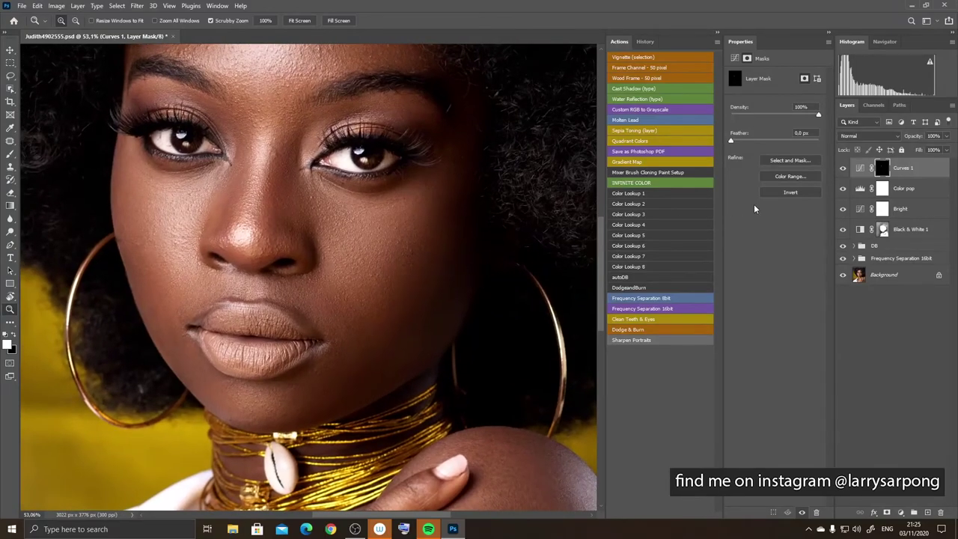
click(843, 168)
click(843, 168)
Step: Rename the Curves 1 layer as Eyes and compare the portrait with that layer hidden and shown
double_click(906, 168)
text(E)
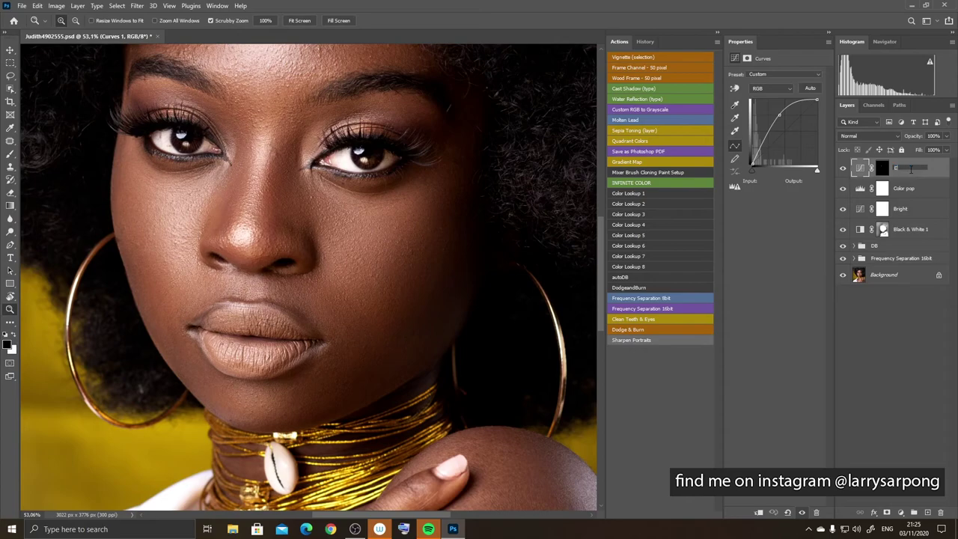
text(yes)
key(Return)
click(843, 168)
click(842, 169)
Step: Add a Hue/Saturation adjustment layer above the Eyes layer and clip it to that layer
click(900, 512)
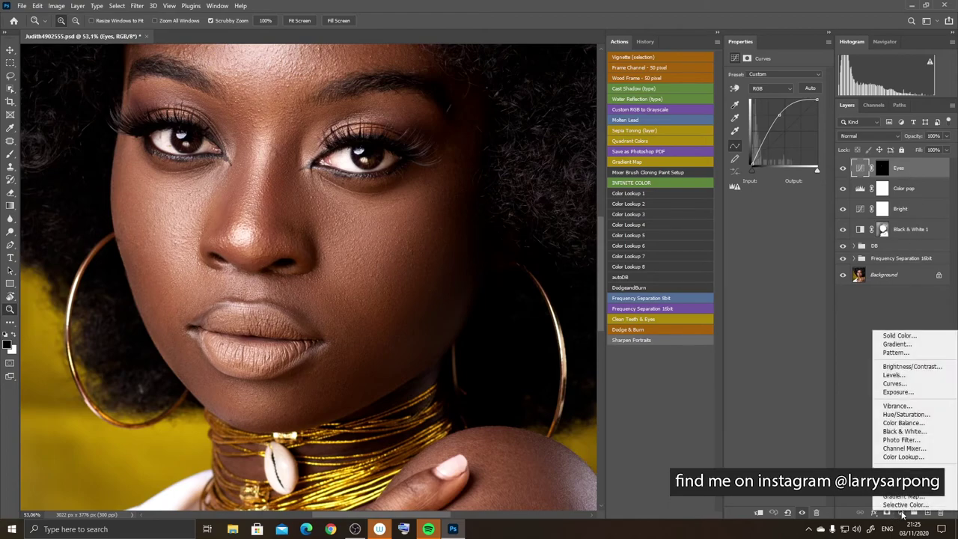
click(904, 414)
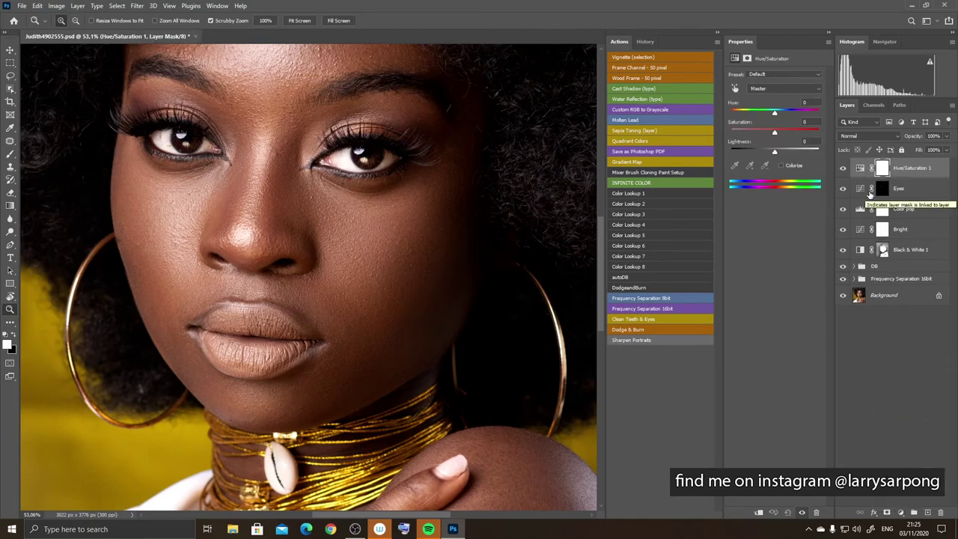
key(alt)
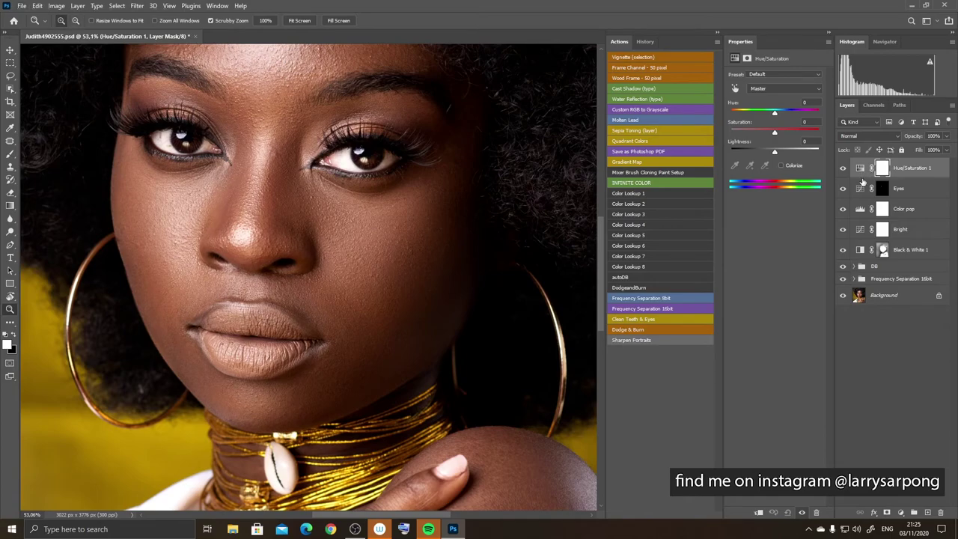
key(alt)
key(alt)
alt+click(865, 176)
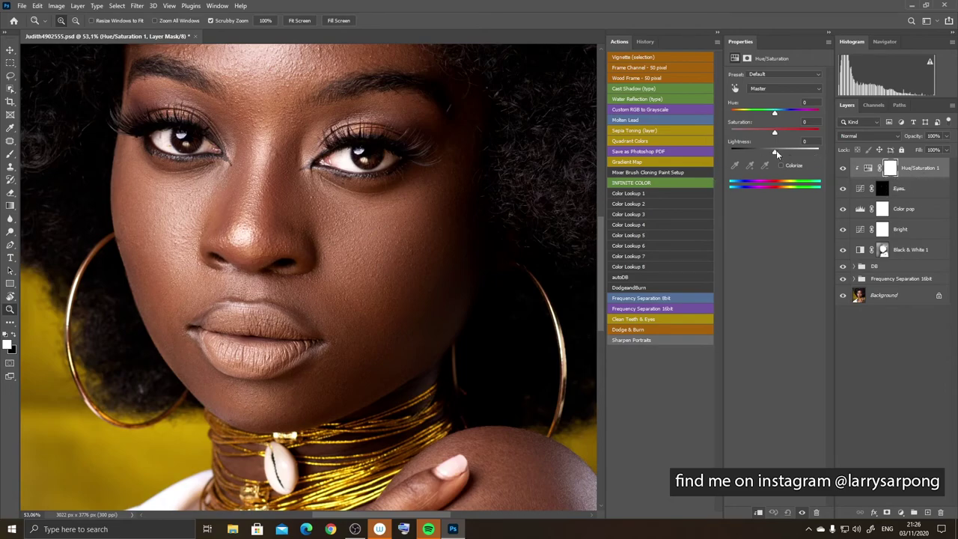
Step: Set the clipped Hue/Saturation layer to saturation +23 and lightness -1, and compare the portrait with it hidden and shown
drag(775, 150, 783, 154)
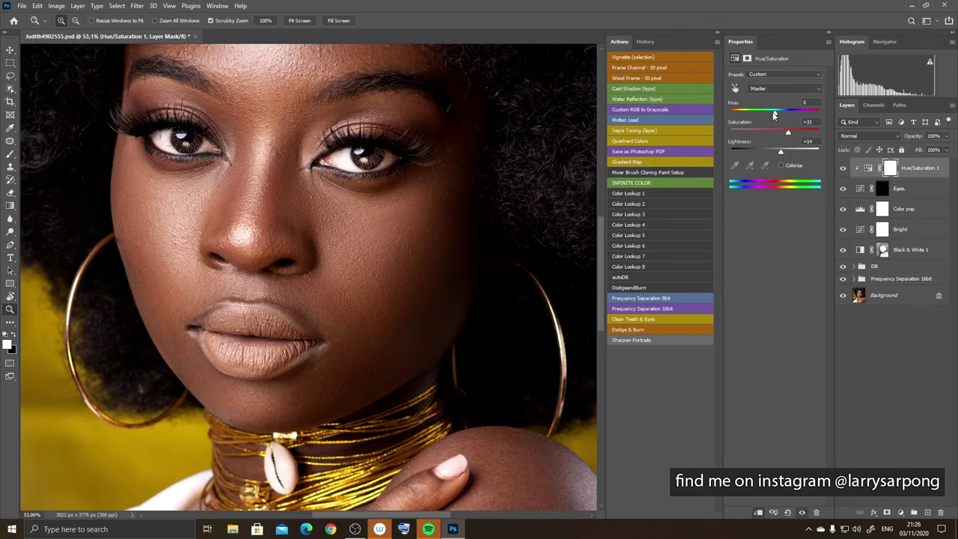
drag(774, 112, 785, 135)
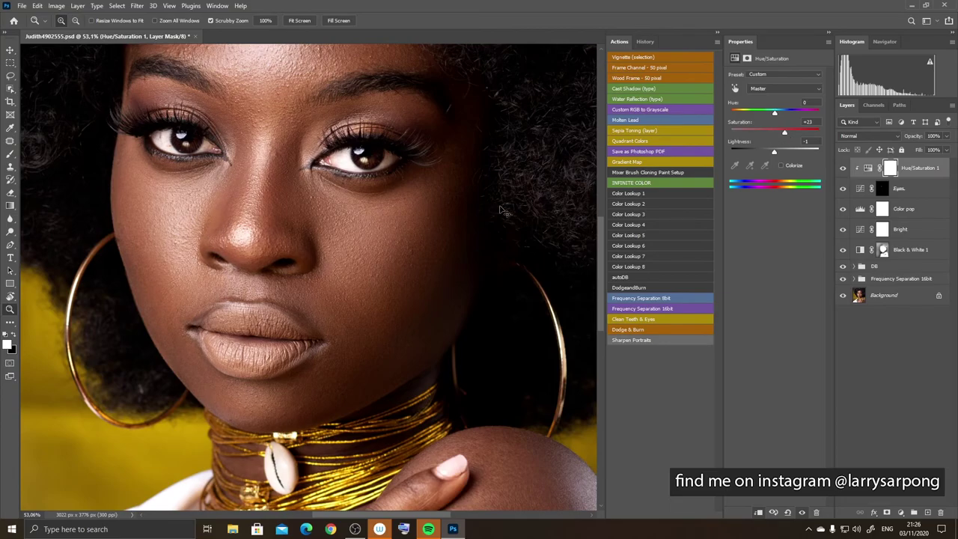
key(ctrl+0)
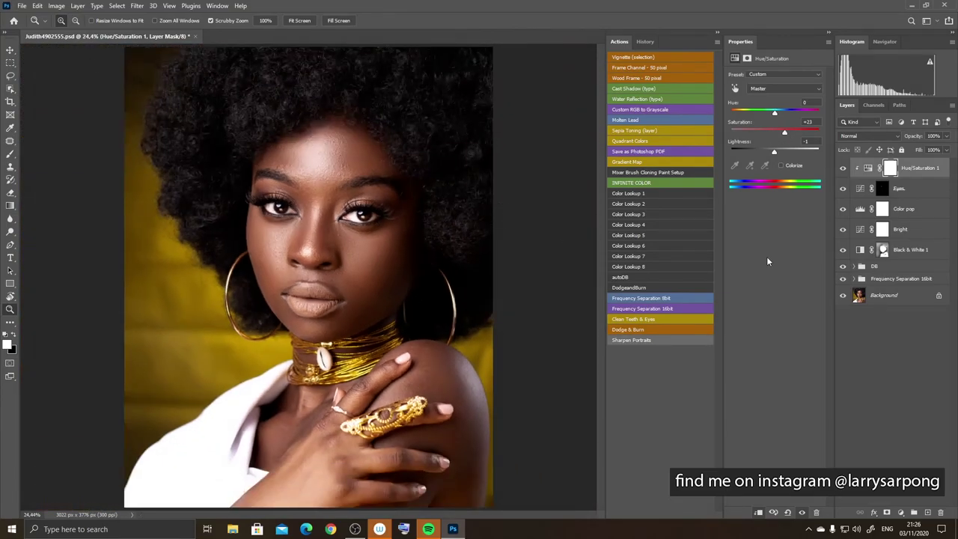
click(843, 169)
click(843, 169)
click(843, 169)
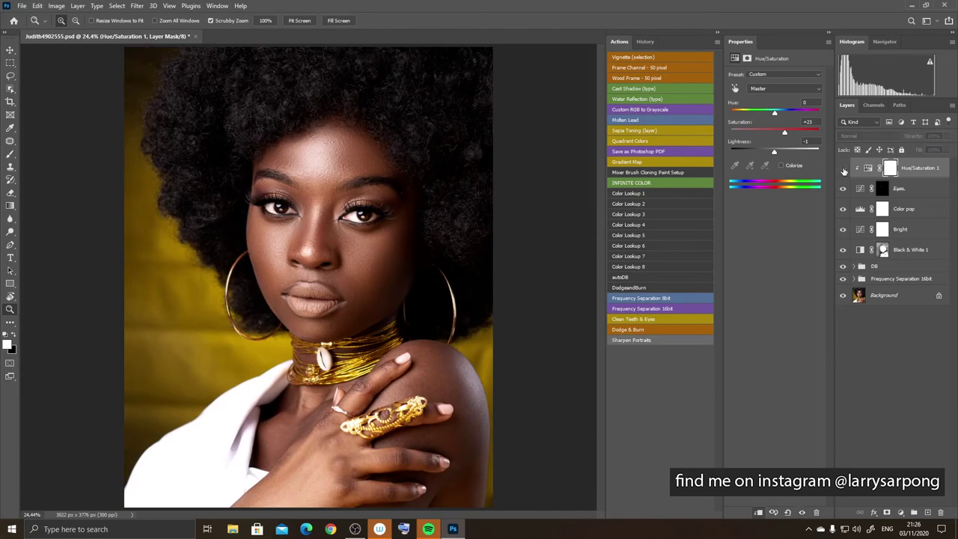
click(843, 169)
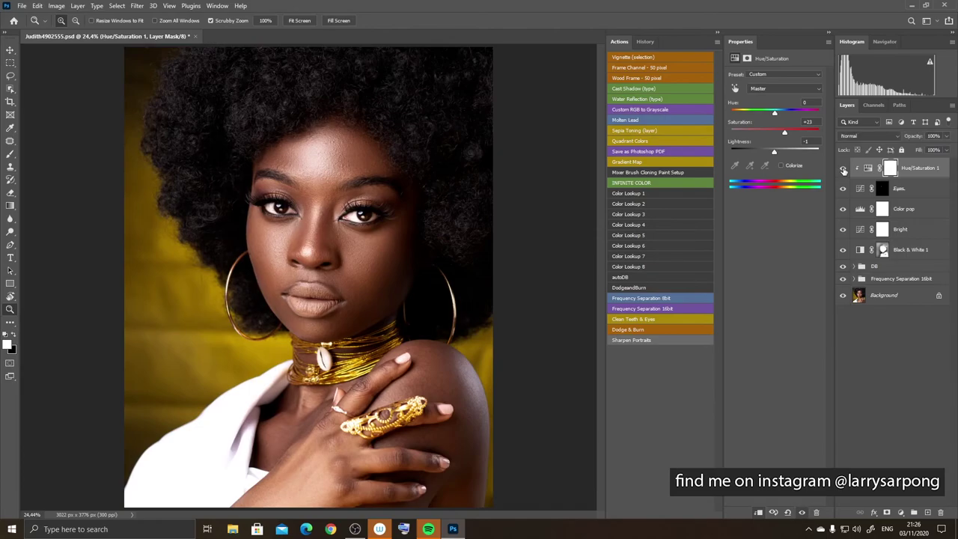
Step: Stamp all visible layers into a new merged layer above Hue/Saturation 1
click(10, 50)
click(358, 279)
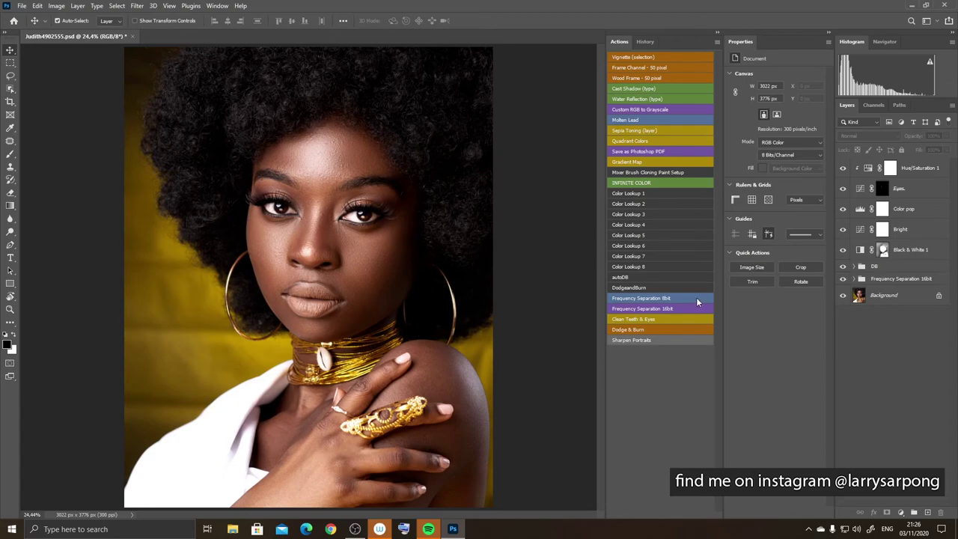
click(939, 169)
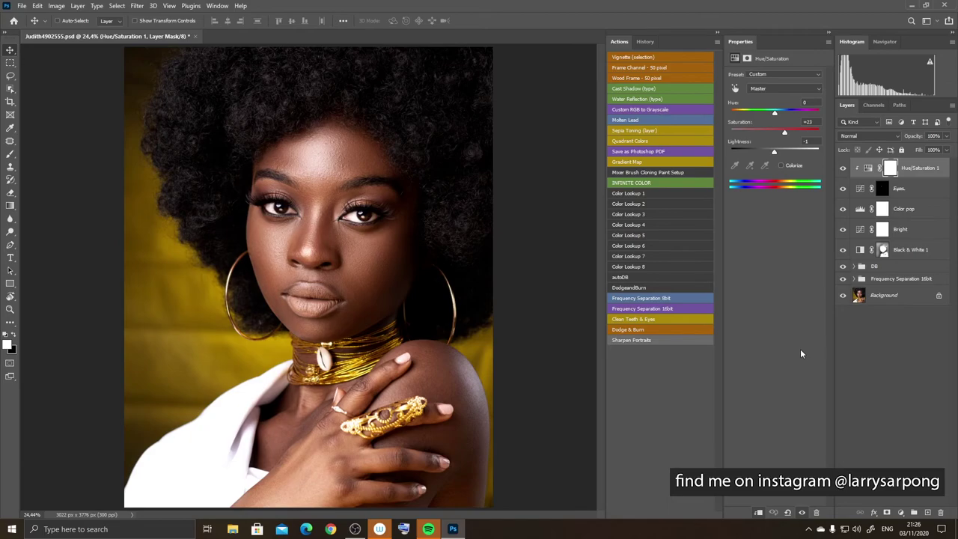
key(ctrl+alt+shift+e)
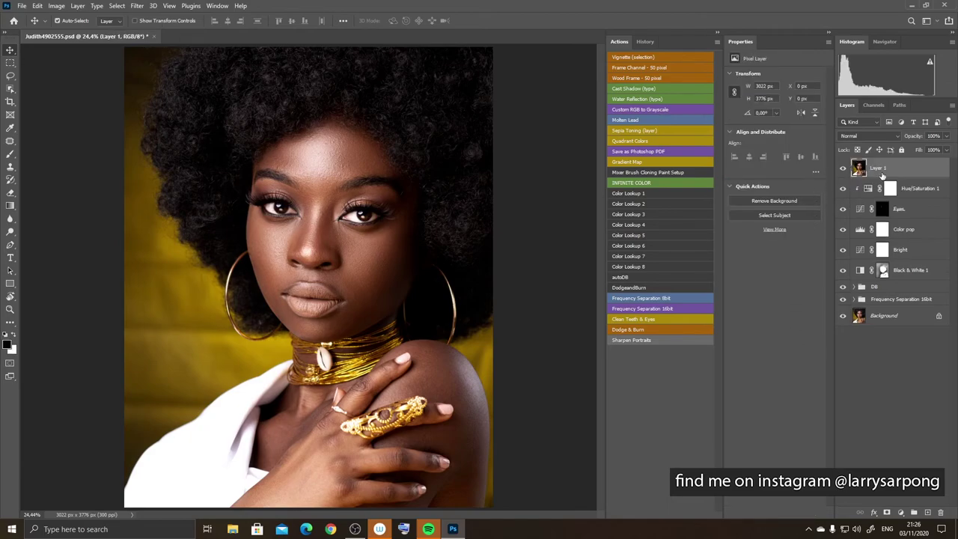
Step: Apply a High Pass filter with a radius of 2 pixels to the merged Layer 1
click(137, 6)
mouse_move(178, 219)
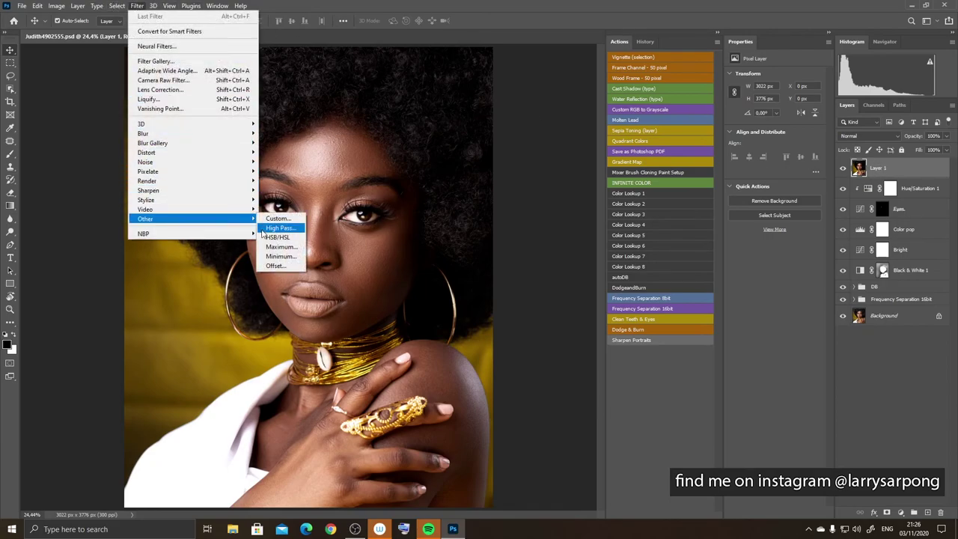
click(269, 228)
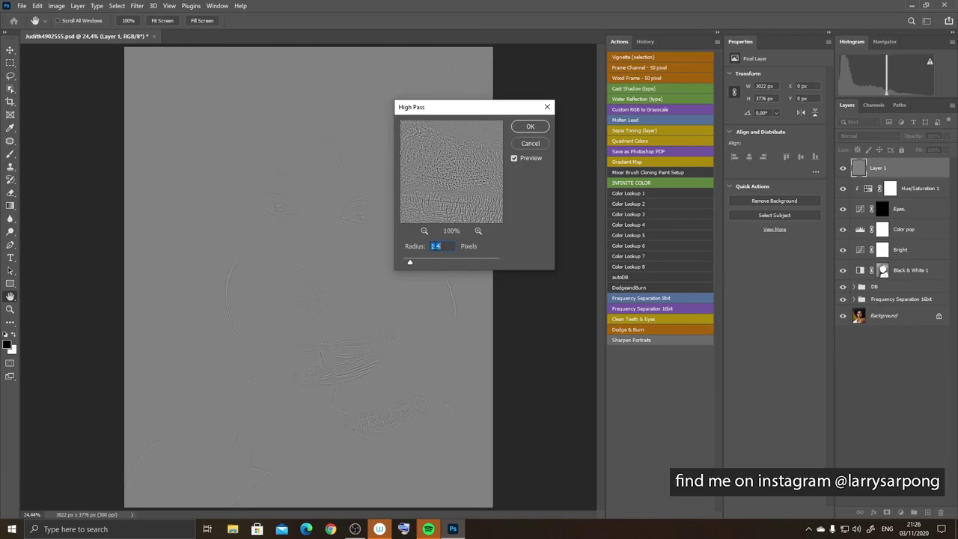
text(15)
key(BackSpace)
key(BackSpace)
text(2)
click(528, 127)
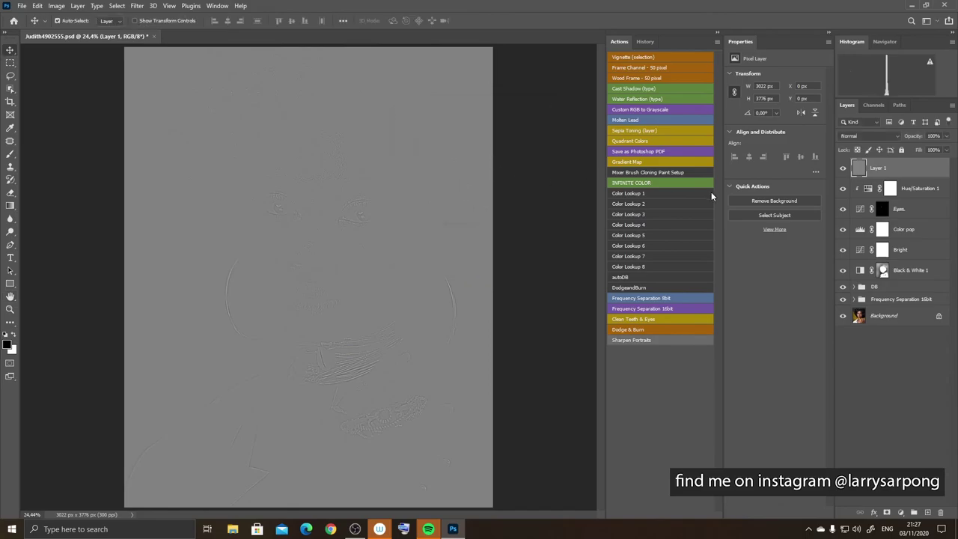
Step: Set the High Pass layer's blend mode to Overlay and check the sharpening with the layer hidden and shown
click(868, 135)
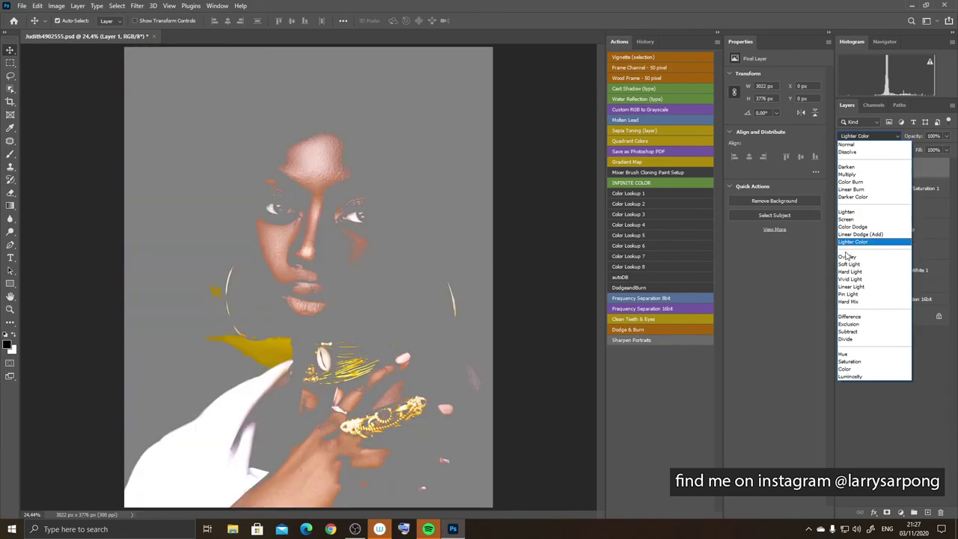
click(847, 256)
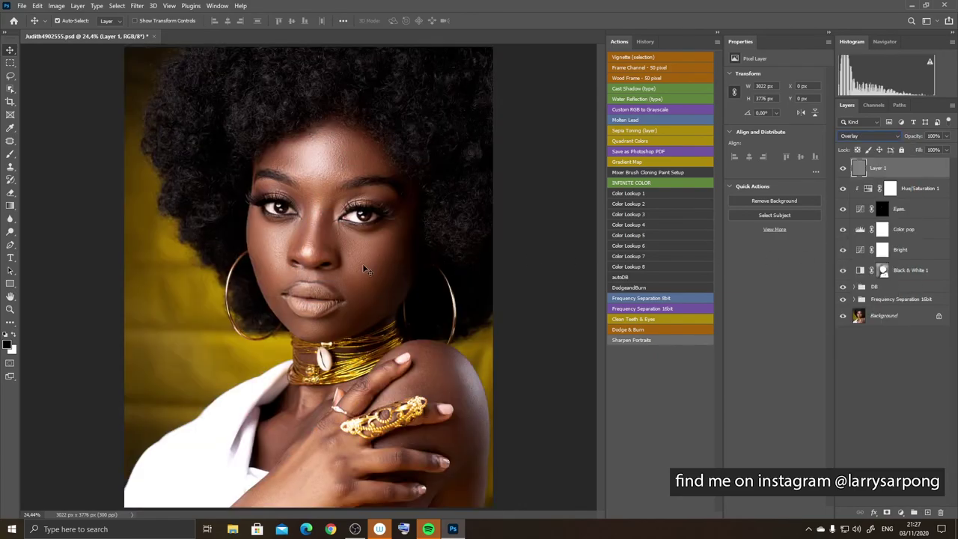
click(324, 275)
key(z)
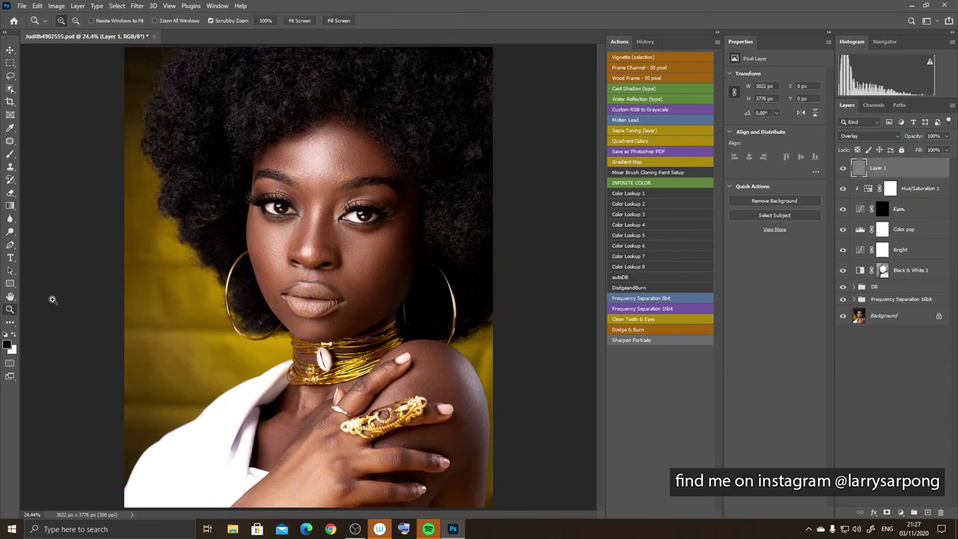
click(292, 273)
mouse_move(291, 273)
mouse_down()
mouse_move(323, 274)
mouse_move(285, 276)
mouse_up()
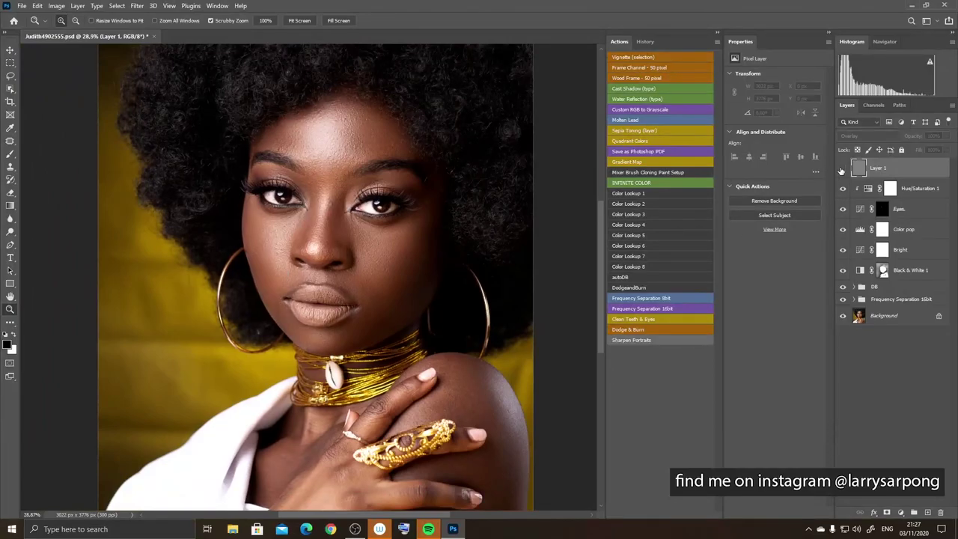
drag(444, 240, 424, 239)
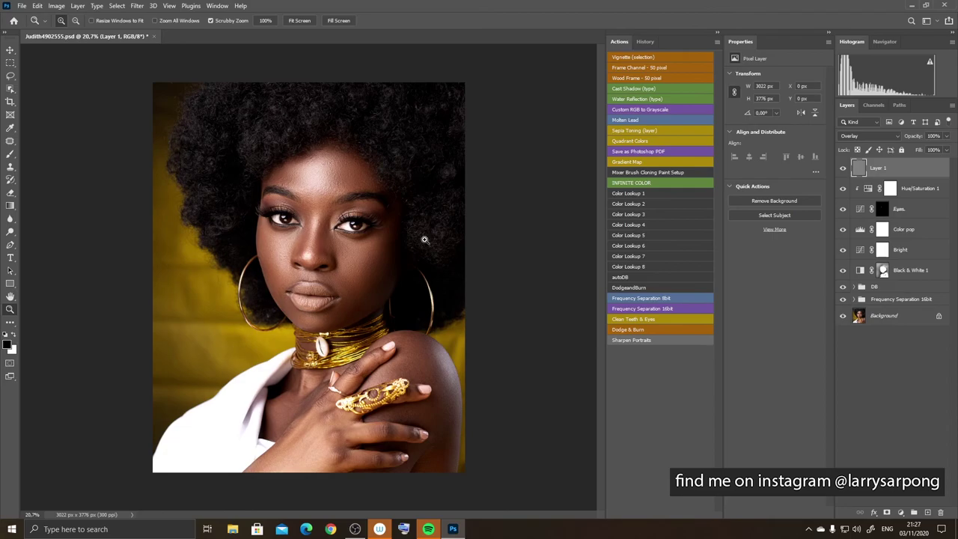
Step: Compare the original Background with the finished retouch by repeatedly hiding and showing all the other layers
click(10, 50)
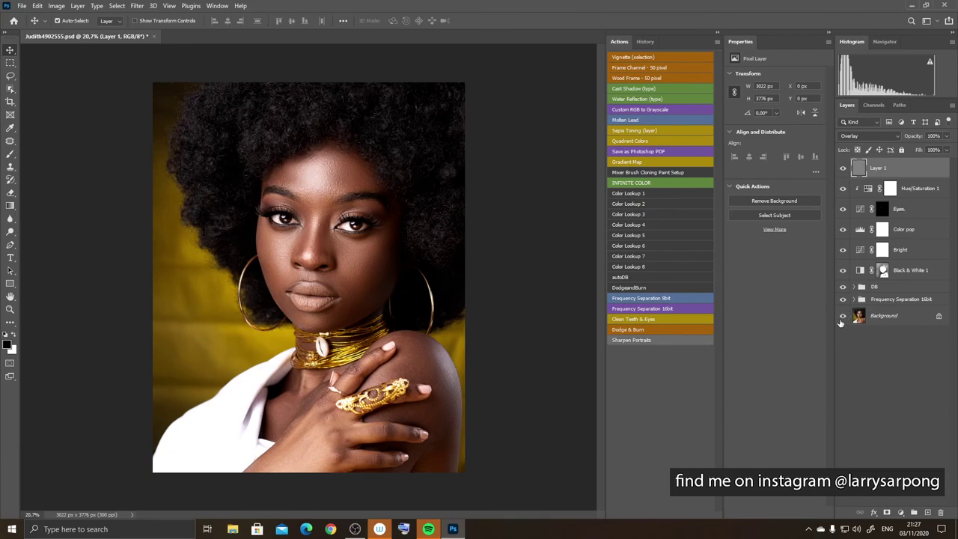
alt+click(841, 316)
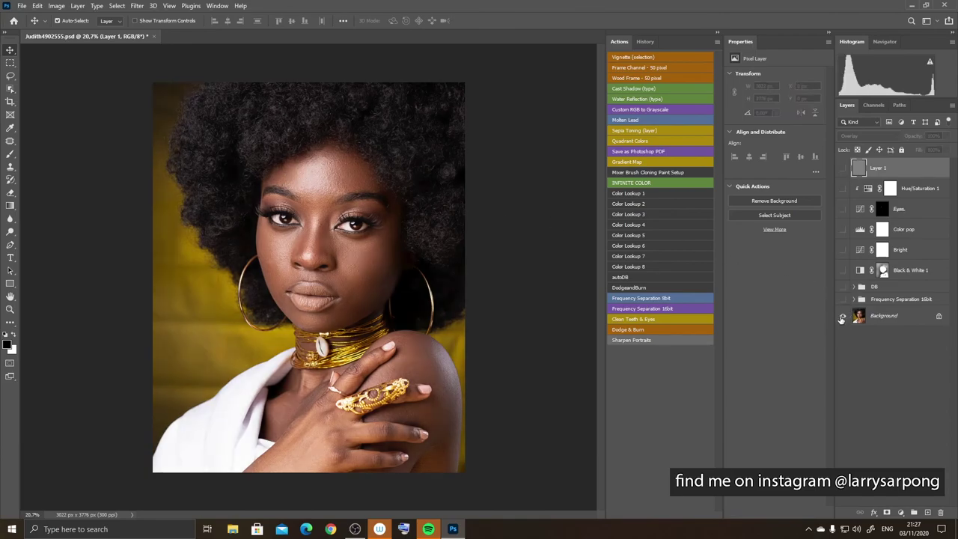
alt+click(842, 317)
alt+click(841, 317)
alt+click(842, 316)
alt+click(842, 316)
alt+click(841, 317)
alt+click(841, 316)
alt+click(842, 316)
alt+click(842, 316)
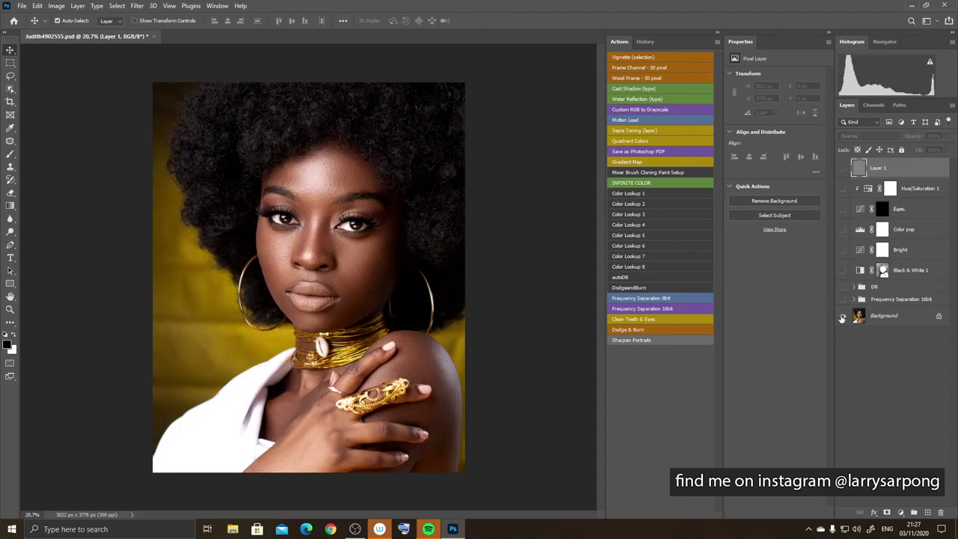
alt+click(842, 317)
alt+click(841, 316)
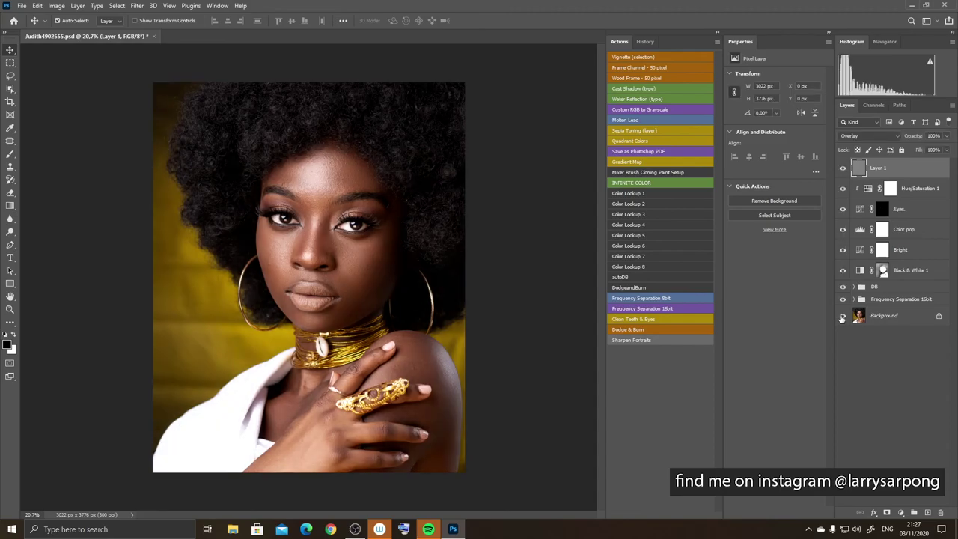